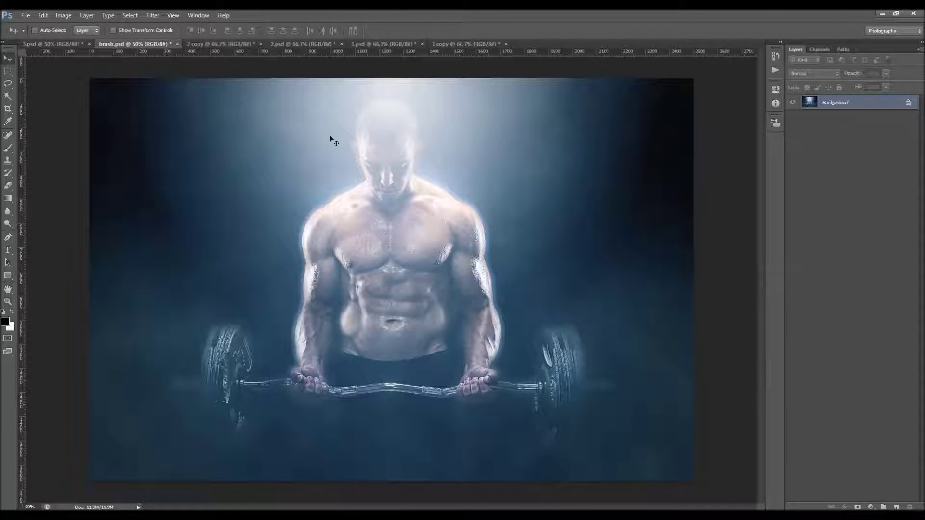
# - Look through the open rabbit and portrait documents to compare the example images before and after the effect
pyautogui.click(227, 44)
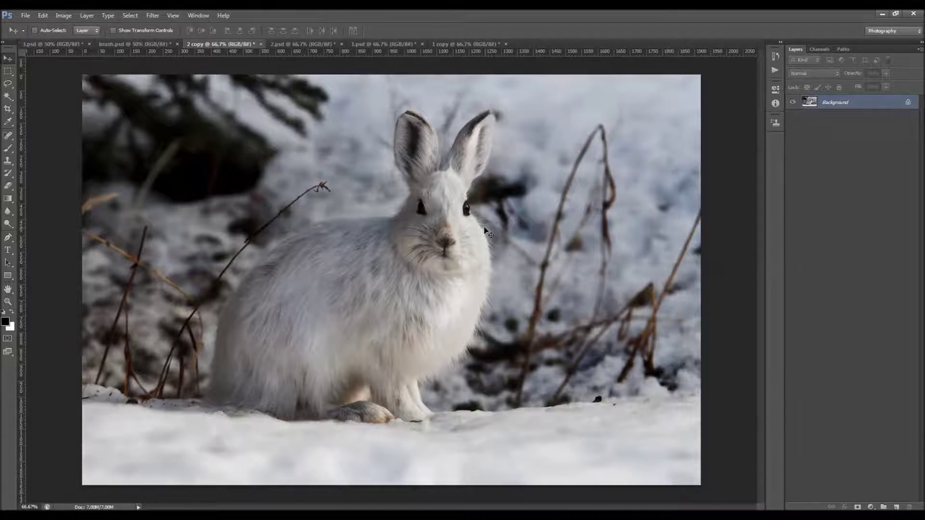
pyautogui.click(311, 44)
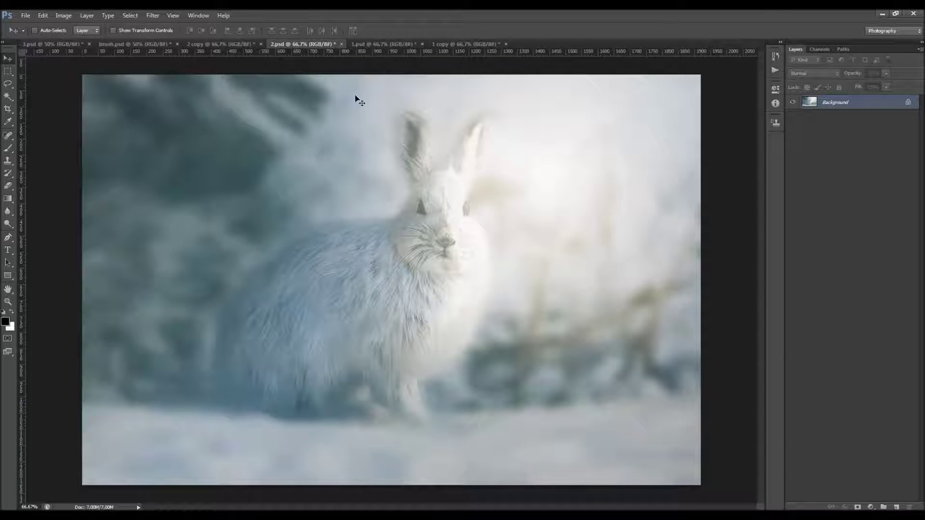
pyautogui.click(386, 44)
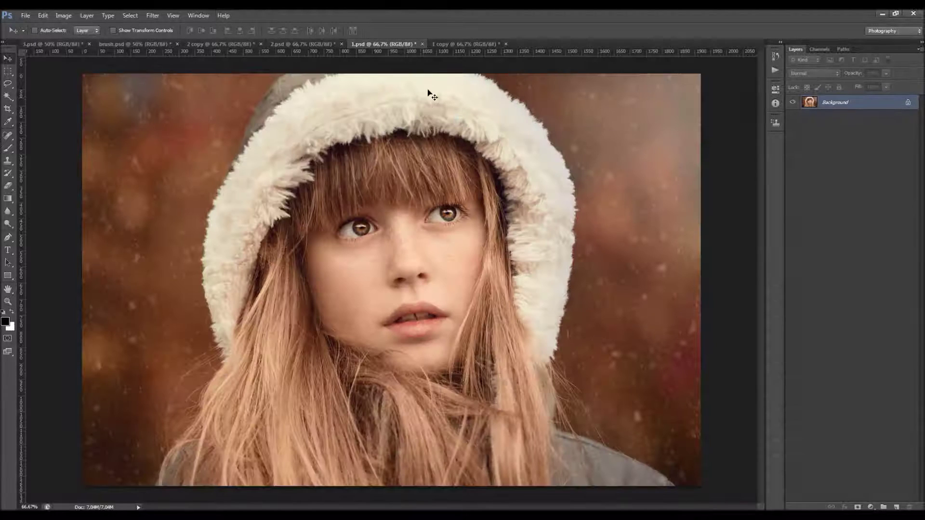
pyautogui.click(442, 45)
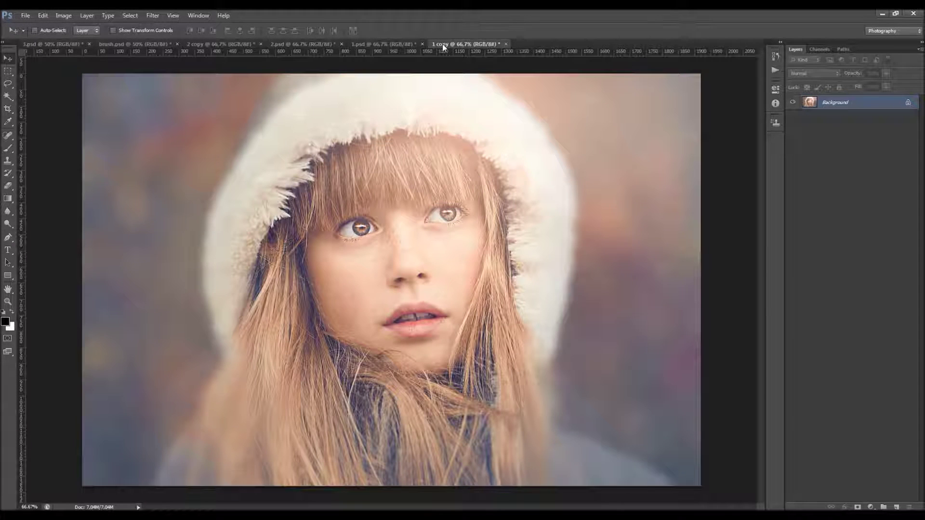
# - Close the example documents so that only 3.psd stays open
pyautogui.hotkey('ctrl', 'w')
pyautogui.hotkey('ctrl', 'w')
pyautogui.hotkey('ctrl', 'w')
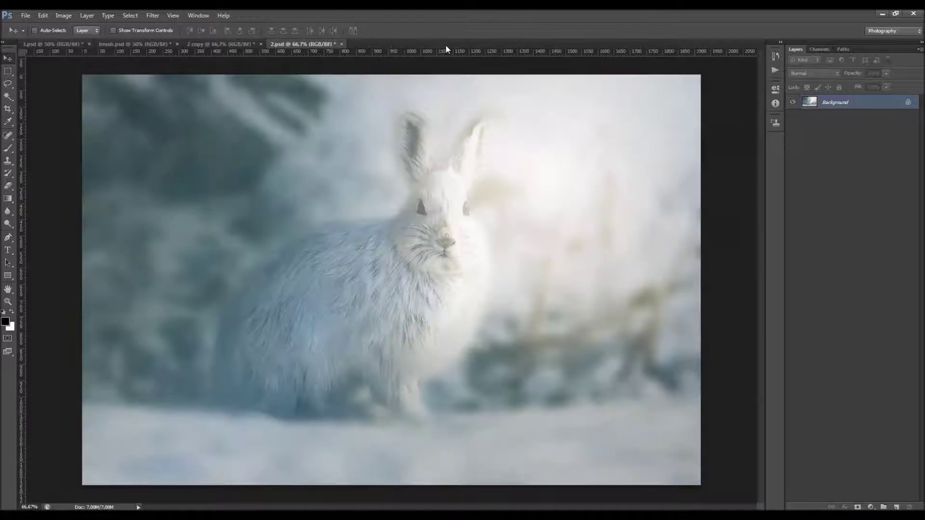
pyautogui.hotkey('ctrl', 'w')
pyautogui.hotkey('ctrl', 'w')
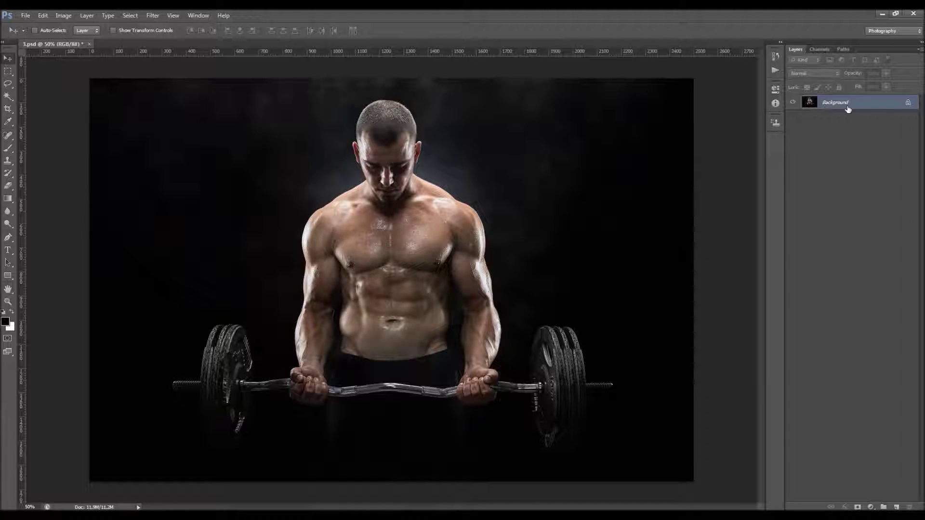
# - Unlock the Background layer, then convert it back into a locked Background layer
pyautogui.click(905, 103)
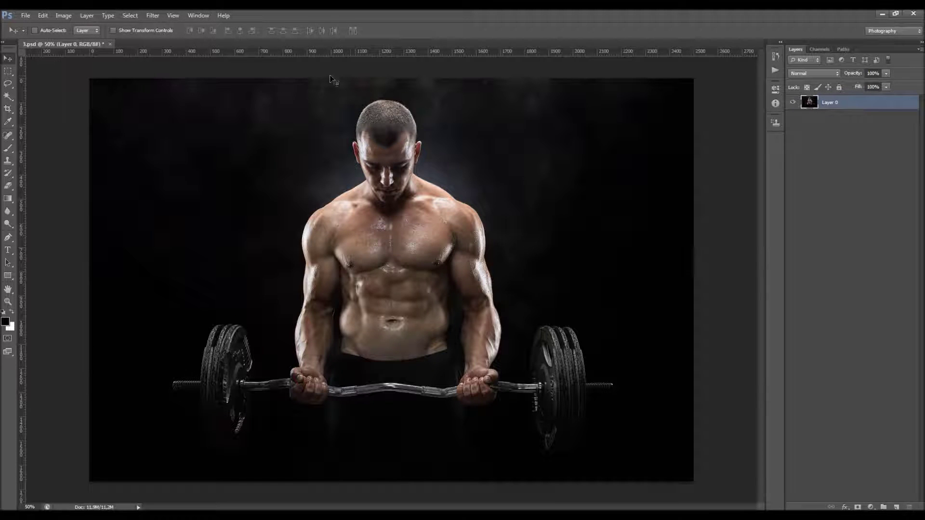
pyautogui.click(86, 15)
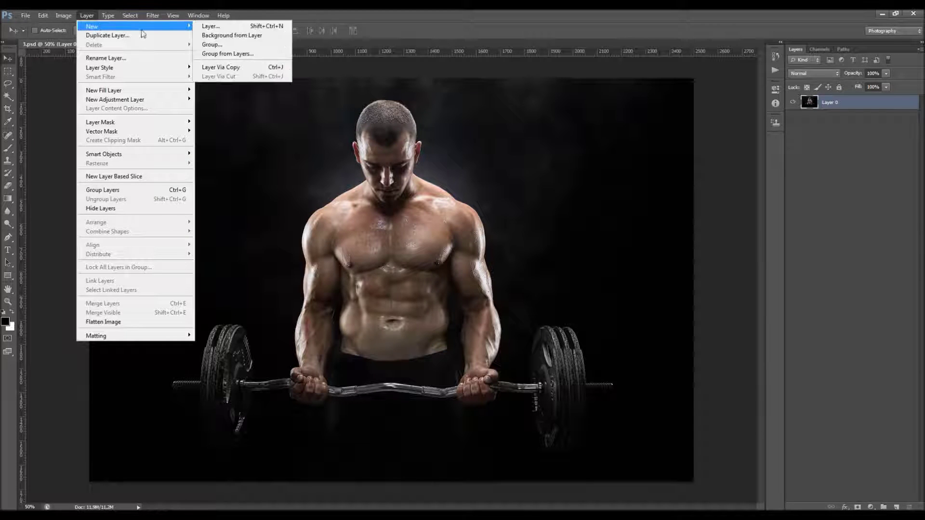
pyautogui.click(272, 37)
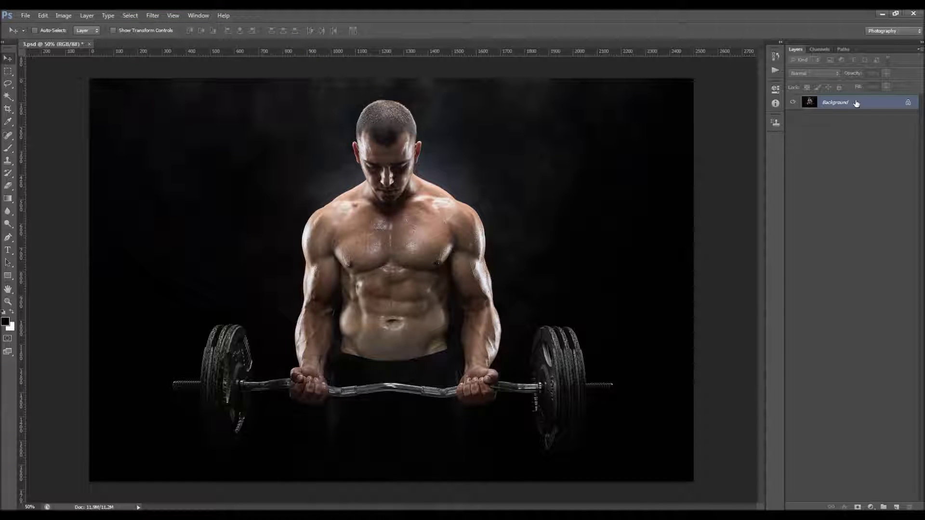
# - Check the Layers Panel Options for the setting that adds "copy" to copied layers and groups
pyautogui.click(919, 50)
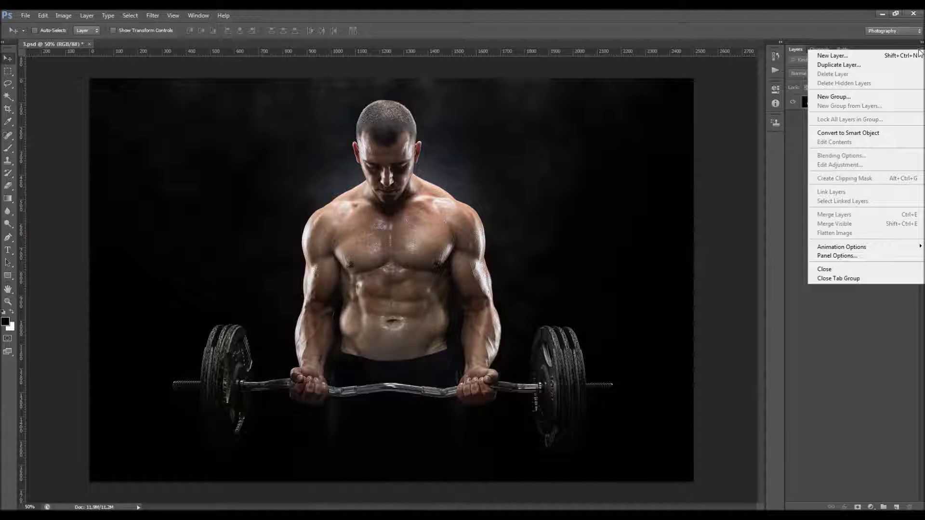
pyautogui.click(849, 256)
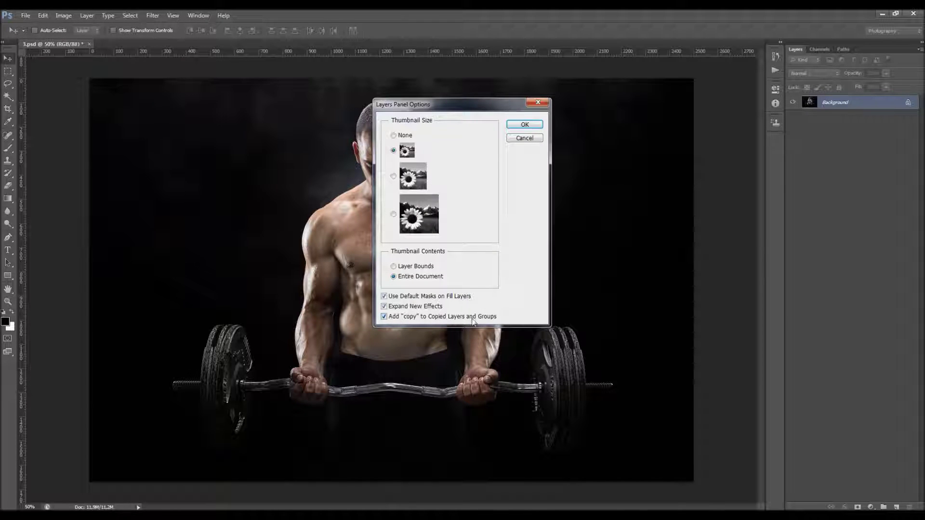
pyautogui.click(538, 103)
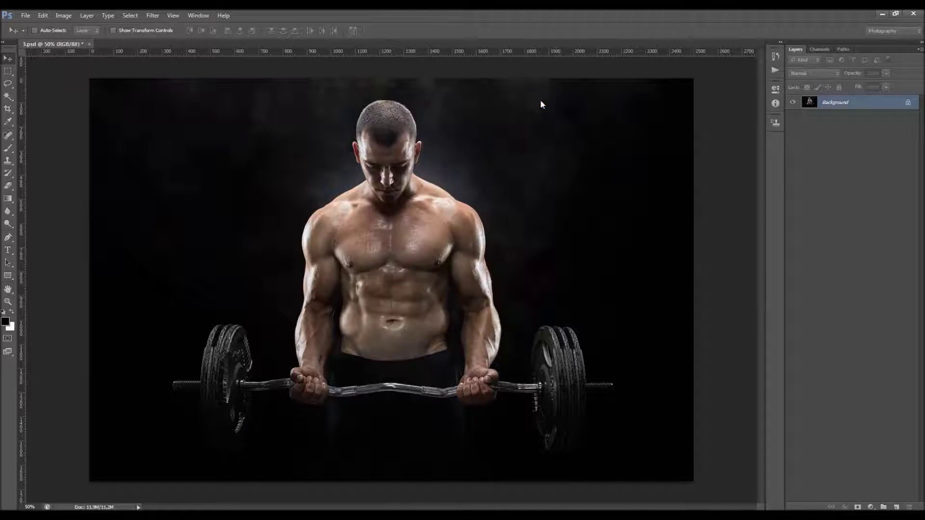
# - Check the image's colour mode and bit depth, along with its pixel dimensions and resolution
pyautogui.click(63, 15)
pyautogui.moveTo(72, 26)
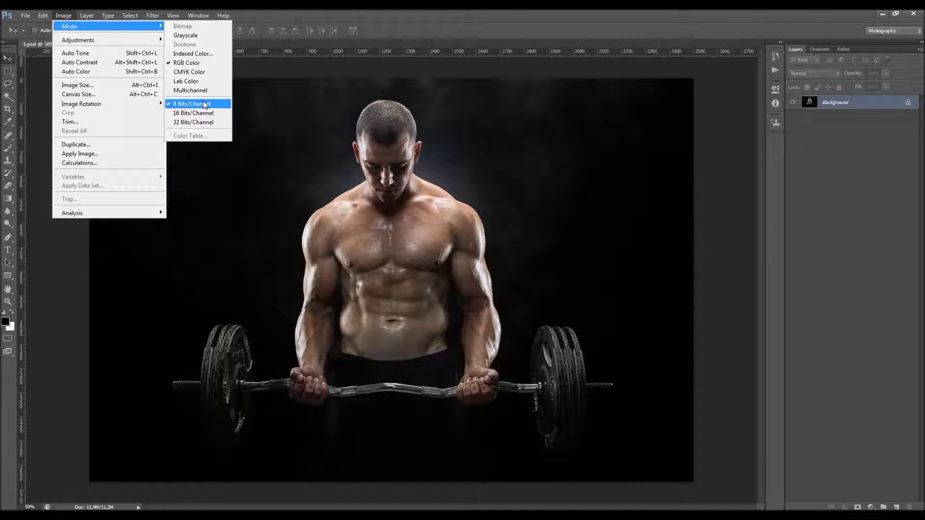
pyautogui.click(138, 86)
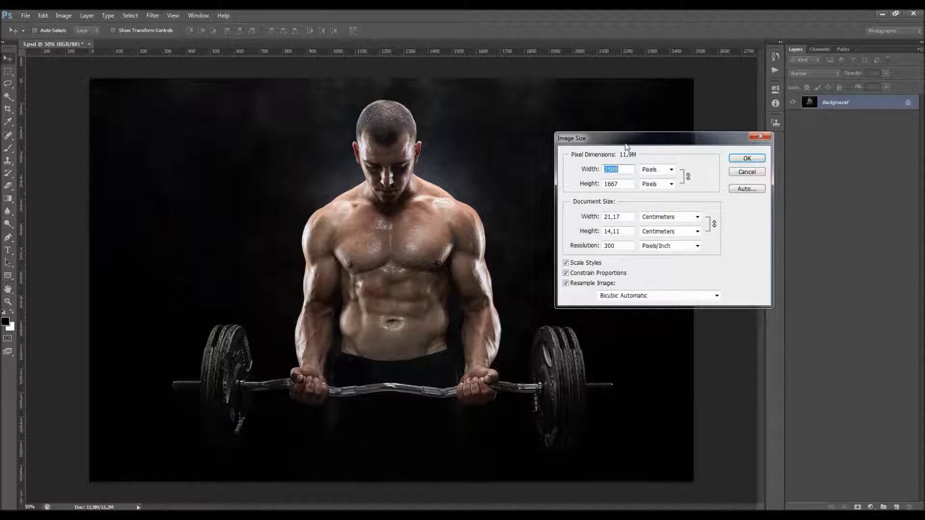
pyautogui.moveTo(625, 141); pyautogui.dragTo(628, 156)
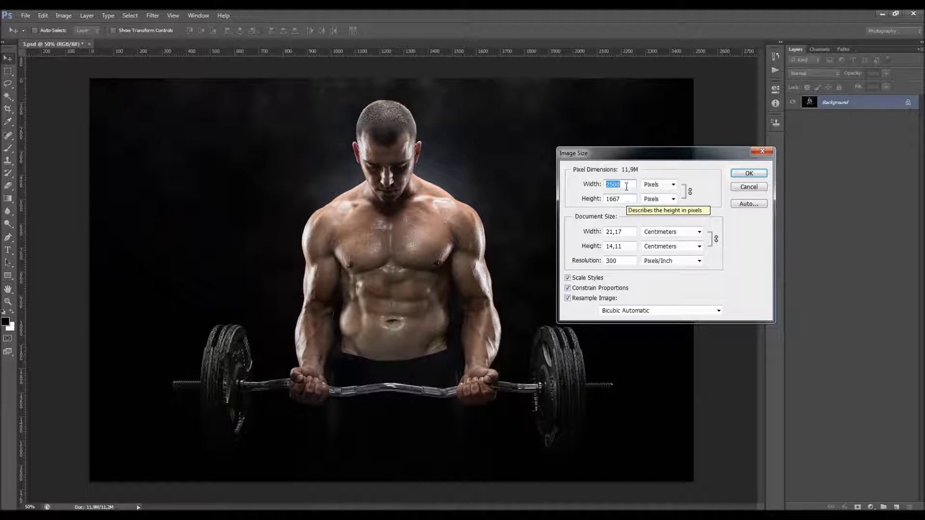
pyautogui.click(621, 185)
pyautogui.press('Tab')
pyautogui.press('Tab')
pyautogui.press('Tab')
pyautogui.press('Tab')
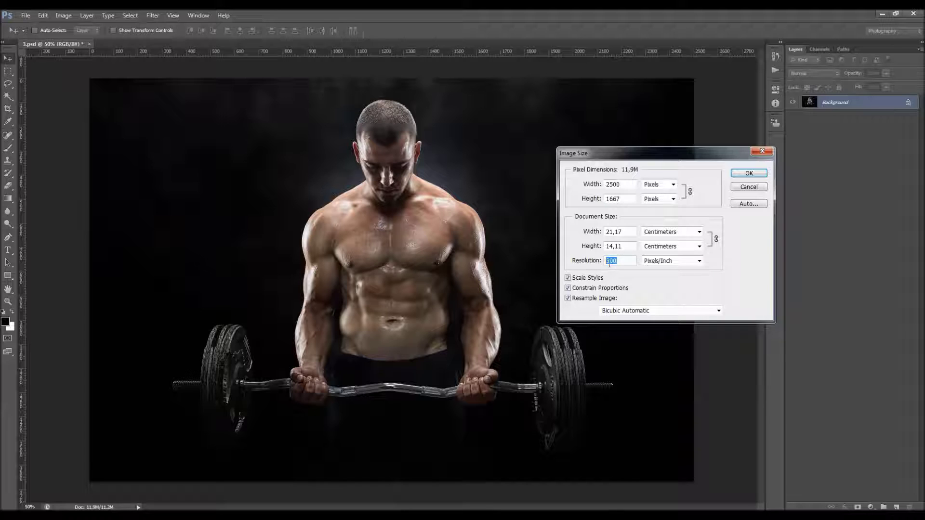
pyautogui.click(750, 174)
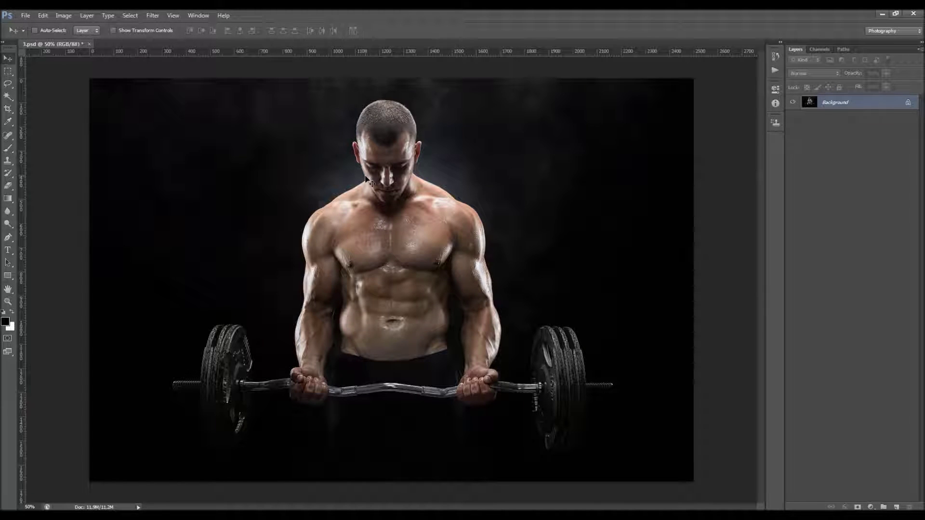
# - Load the Fog actions file from the Desktop and select the Fog action inside its set
pyautogui.click(198, 15)
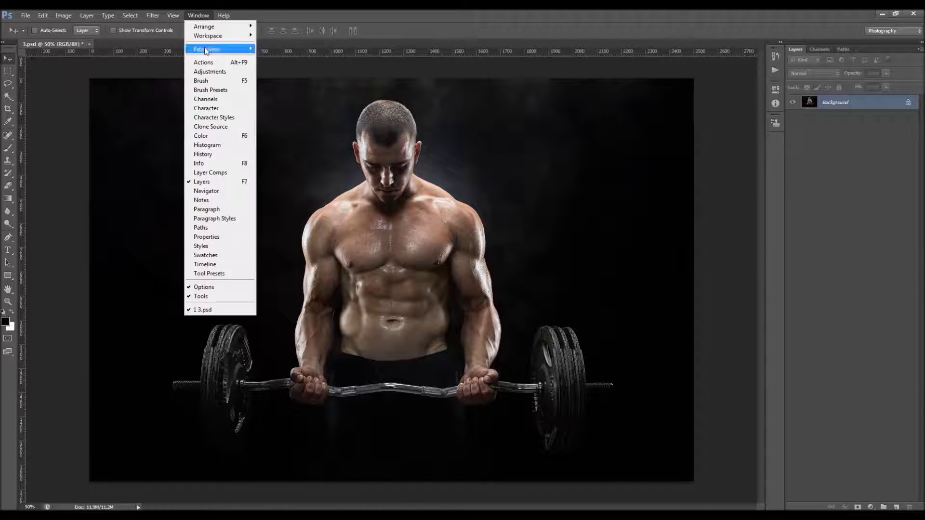
pyautogui.click(207, 62)
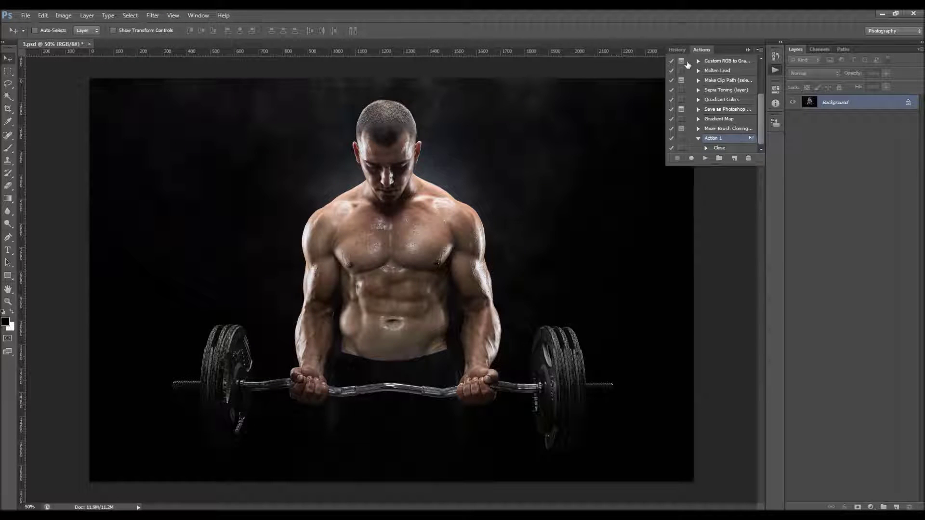
pyautogui.scroll(5, 688, 64)
pyautogui.click(690, 59)
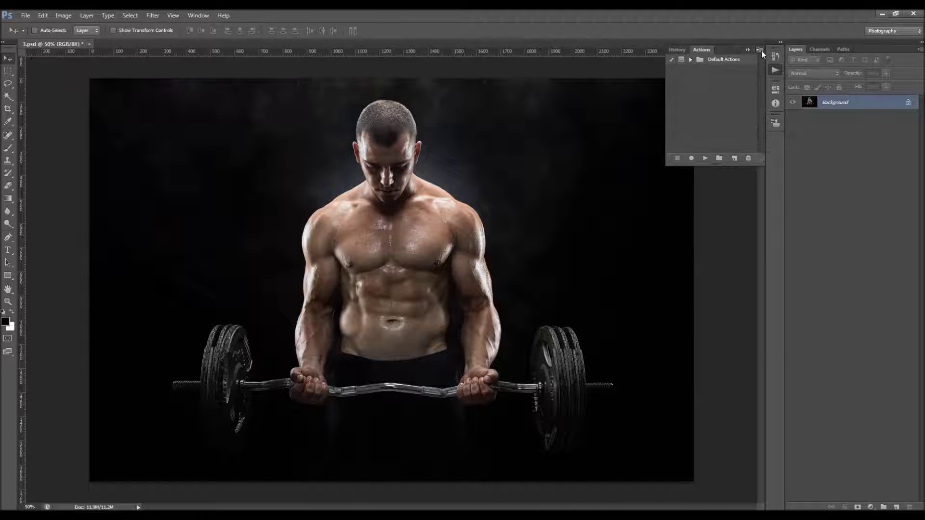
pyautogui.click(759, 49)
pyautogui.click(797, 215)
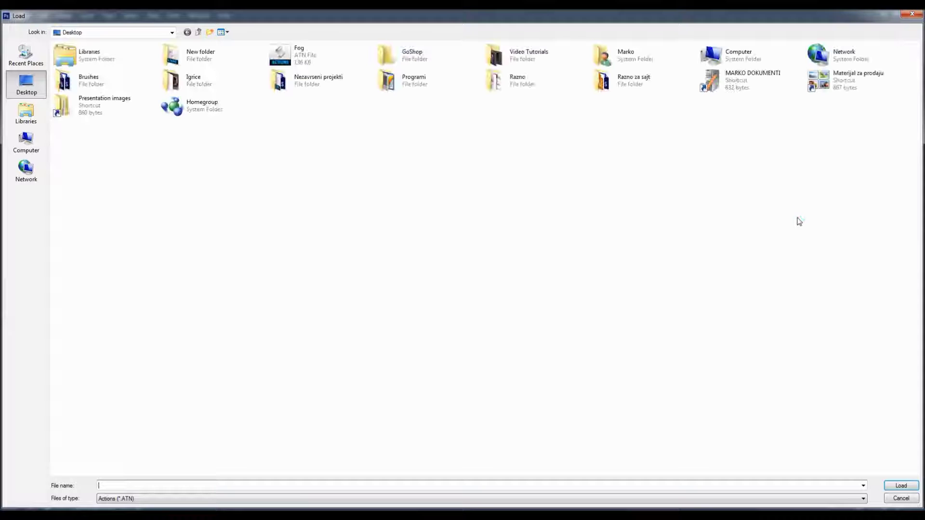
pyautogui.click(298, 59)
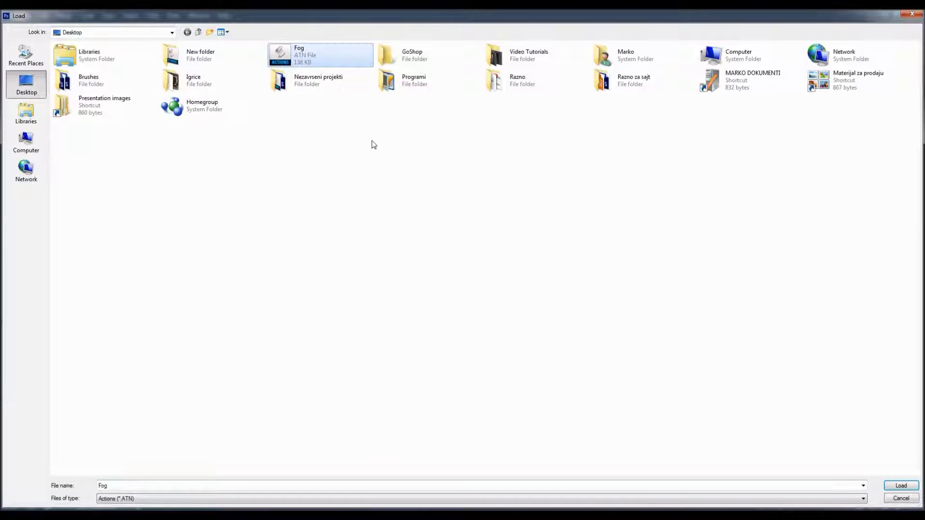
pyautogui.press('Return')
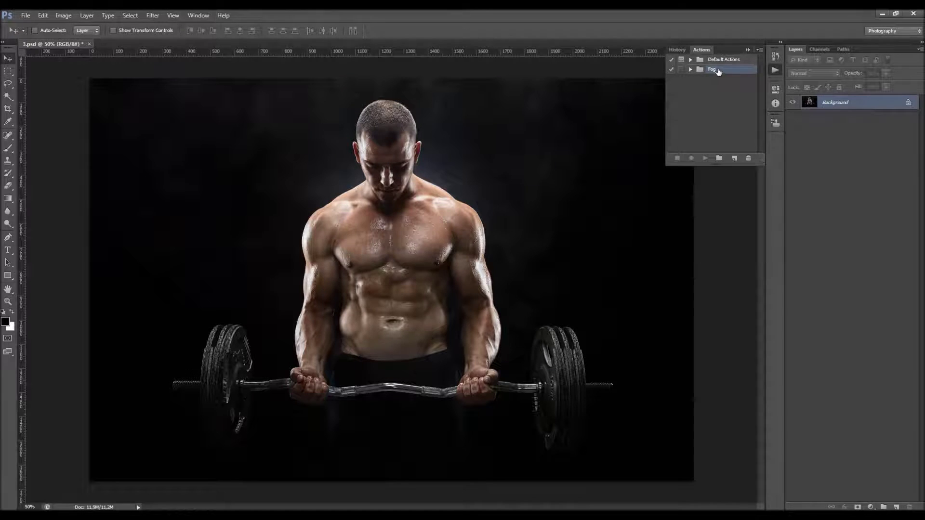
pyautogui.click(690, 70)
pyautogui.click(709, 80)
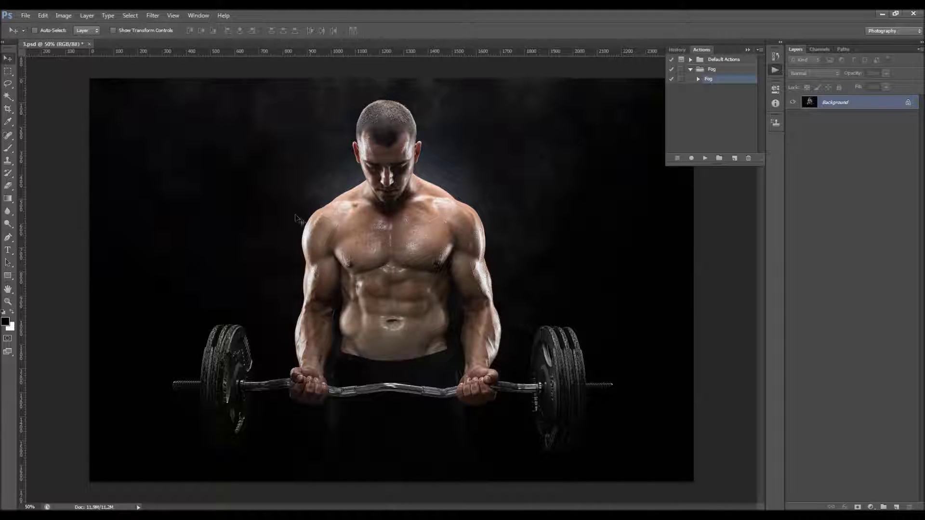
# - Create a new layer named "brush" above the Background layer
pyautogui.click(87, 16)
pyautogui.moveTo(98, 26)
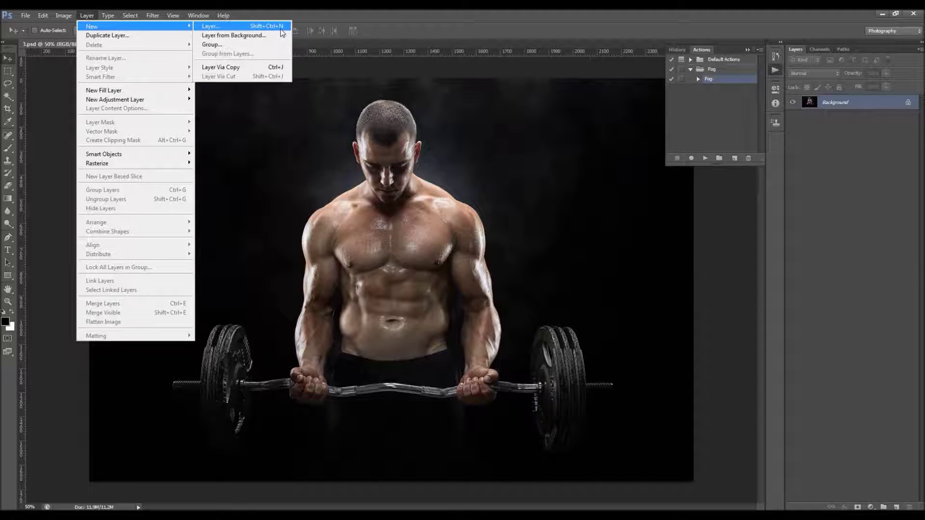
pyautogui.click(269, 27)
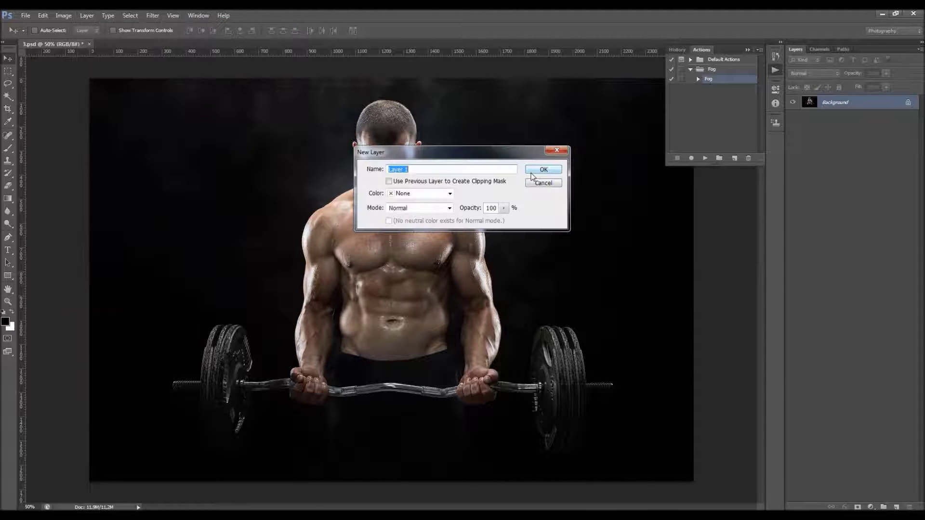
pyautogui.write('brush')
pyautogui.doubleClick(444, 169)
pyautogui.click(444, 168)
pyautogui.doubleClick(410, 168)
pyautogui.click(405, 169)
pyautogui.doubleClick(406, 169)
pyautogui.click(544, 171)
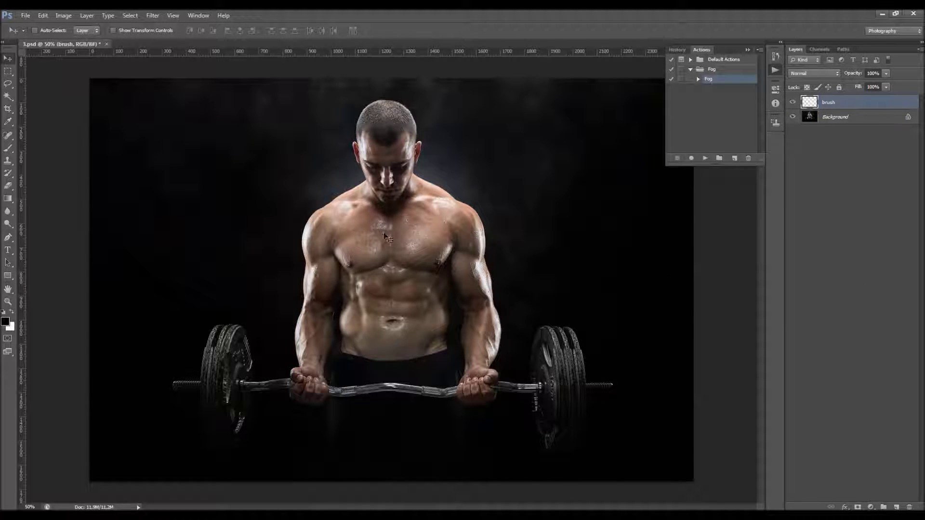
# - Paint over the man on the brush layer in red using a soft round brush with 0% hardness
pyautogui.press('b')
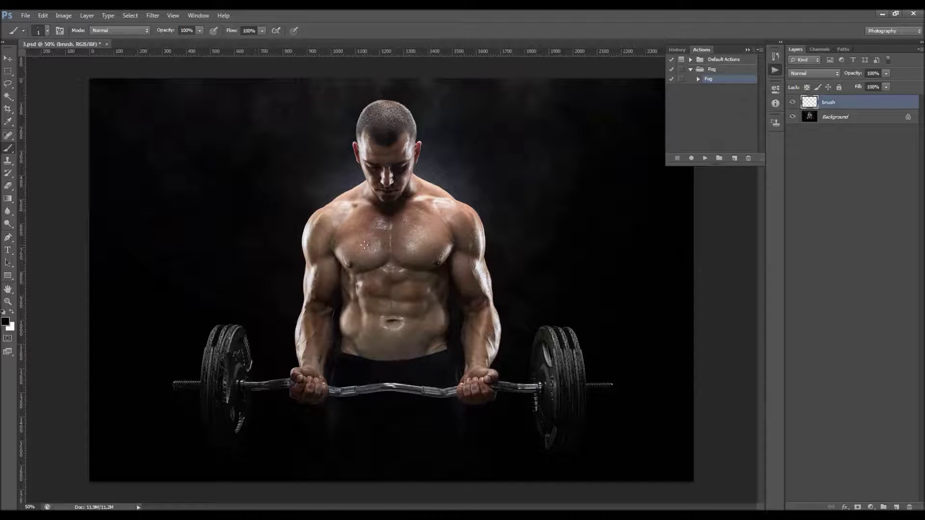
pyautogui.rightClick(365, 245)
pyautogui.click(413, 312)
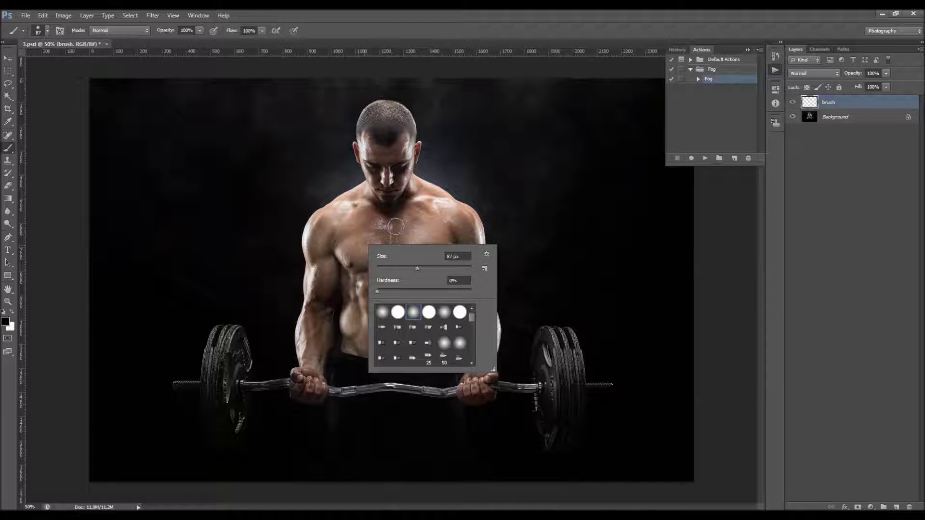
pyautogui.click(5, 321)
pyautogui.write('255')
pyautogui.press('Return')
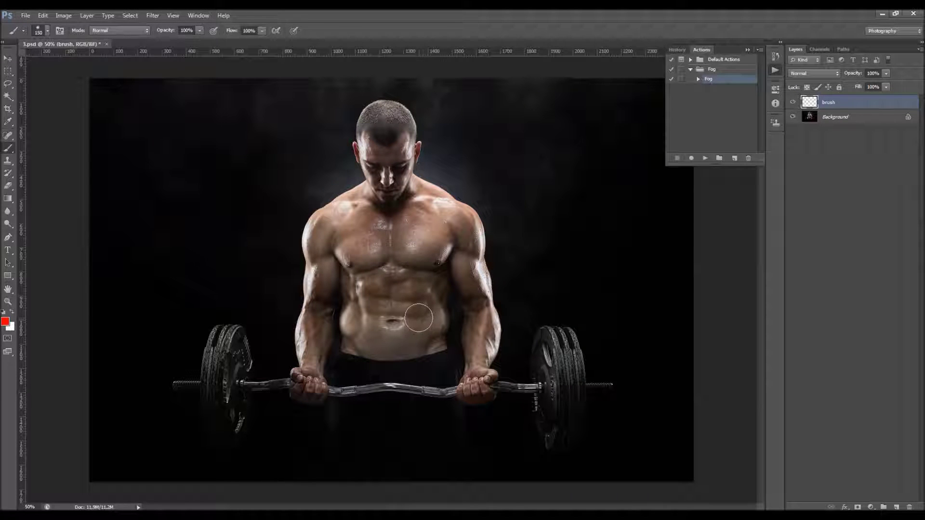
pyautogui.moveTo(388, 151)
pyautogui.mouseDown()
pyautogui.moveTo(384, 207)
pyautogui.moveTo(381, 198)
pyautogui.moveTo(364, 199)
pyautogui.moveTo(316, 236)
pyautogui.moveTo(332, 270)
pyautogui.moveTo(364, 285)
pyautogui.moveTo(378, 328)
pyautogui.moveTo(419, 269)
pyautogui.mouseUp()
pyautogui.press('[')
# - Open the prepared brush.psd document and collapse the list of actions
pyautogui.click(25, 15)
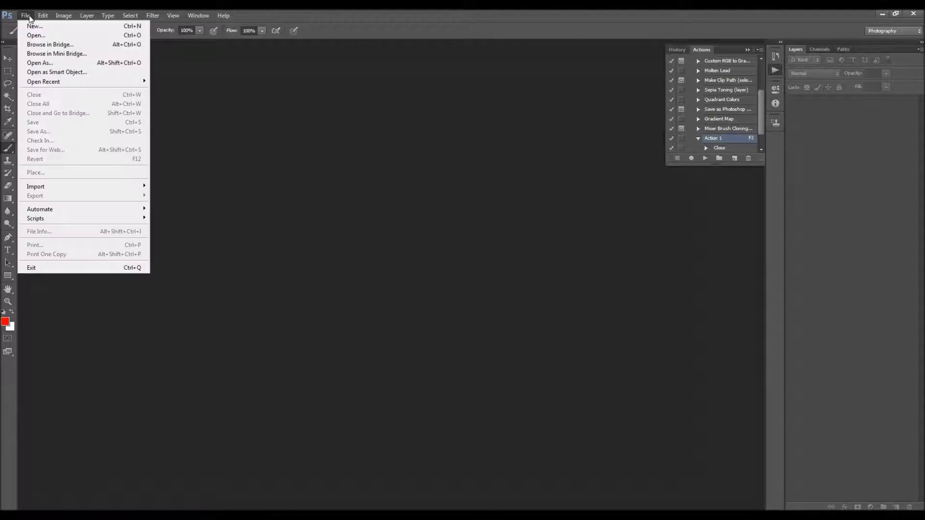
pyautogui.click(37, 36)
pyautogui.doubleClick(307, 60)
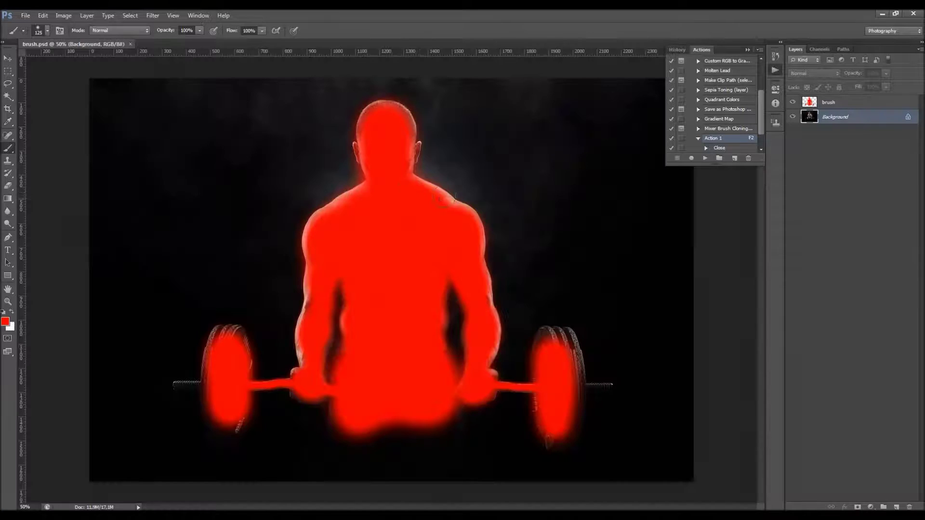
pyautogui.click(747, 50)
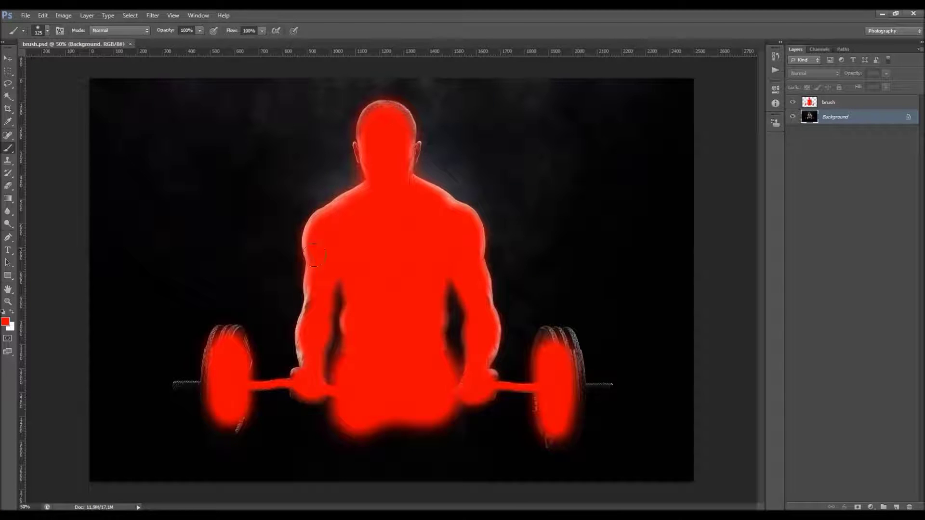
# - Select the brush layer and run the Fog action on the document
pyautogui.click(817, 101)
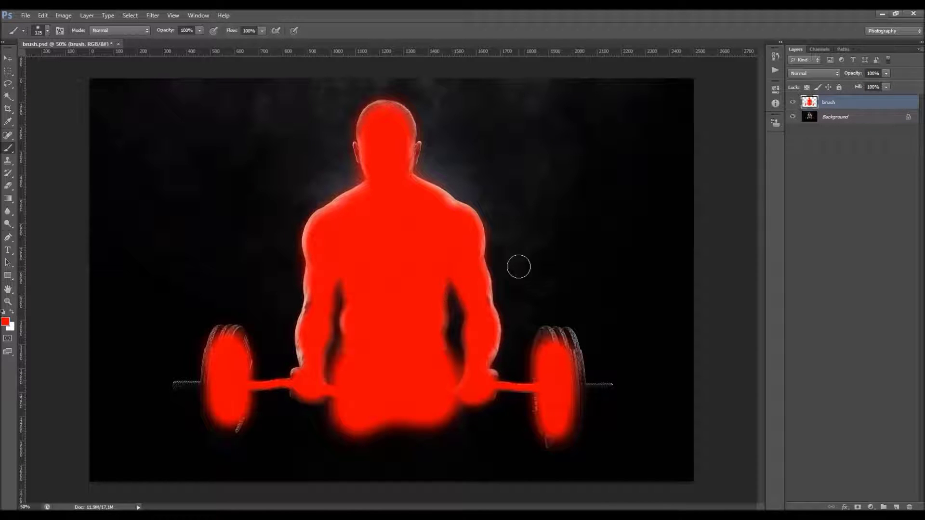
pyautogui.click(776, 71)
pyautogui.scroll(5, 691, 84)
pyautogui.click(690, 59)
pyautogui.click(708, 79)
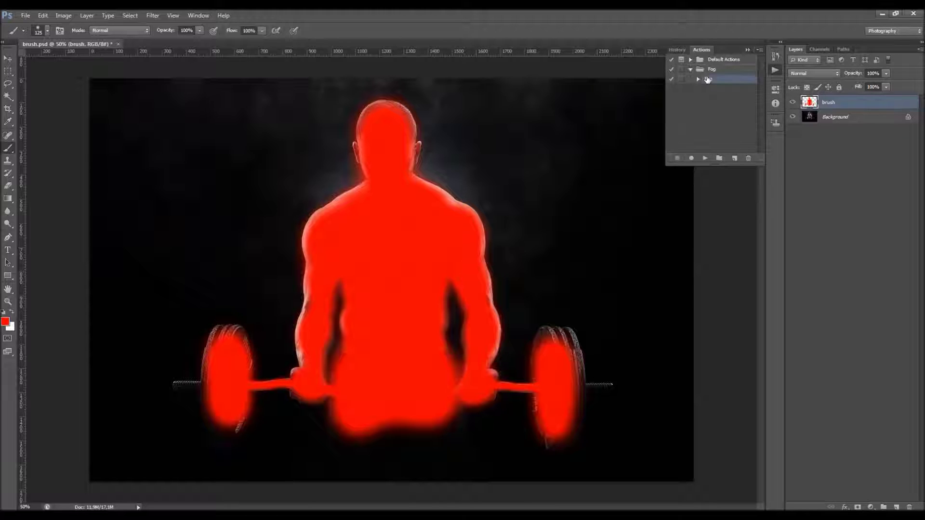
pyautogui.click(706, 158)
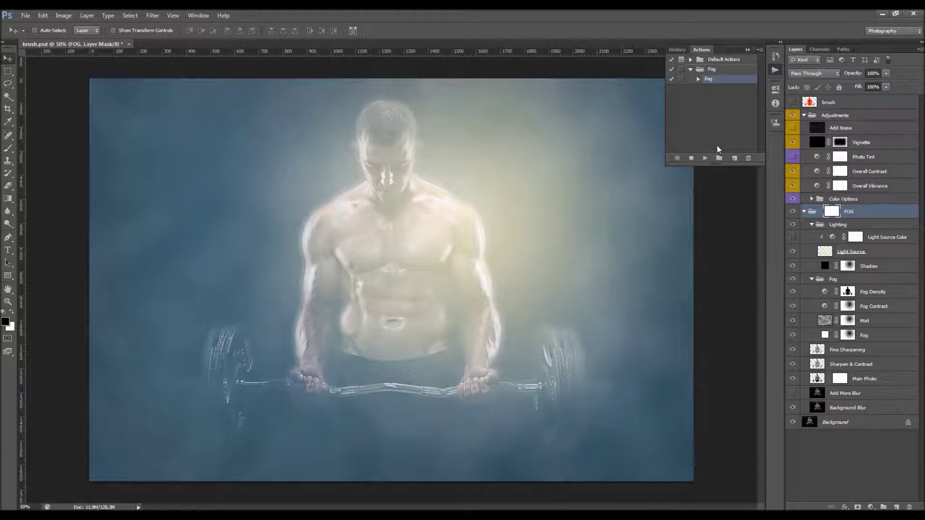
pyautogui.click(747, 49)
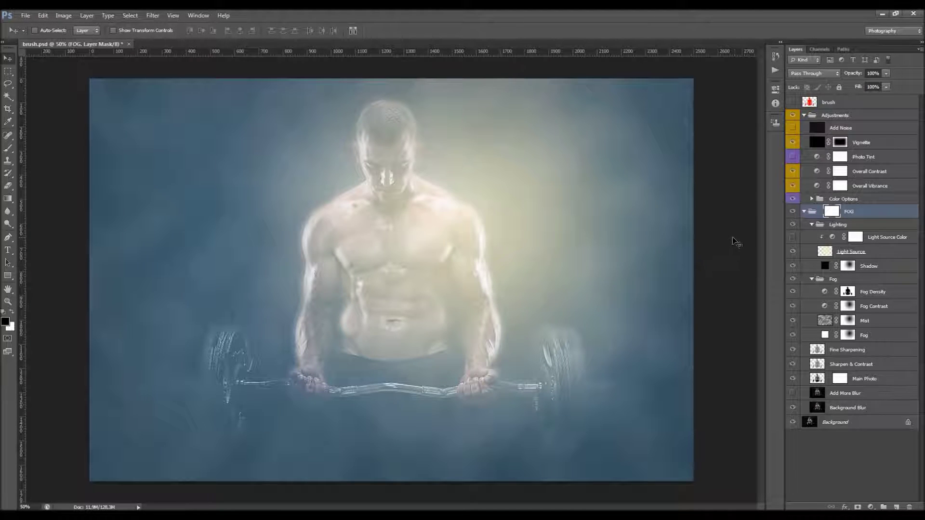
# - Examine the layer groups made by the action, including the color options inside the Adjustments group
pyautogui.keyDown('ctrl'); pyautogui.click(804, 212); pyautogui.keyUp('ctrl')
pyautogui.click(804, 116)
pyautogui.click(804, 116)
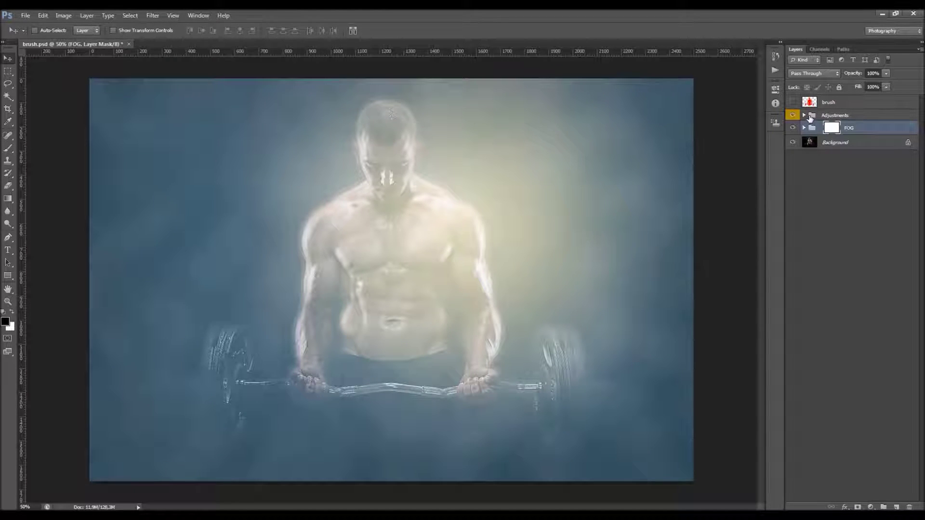
pyautogui.click(804, 116)
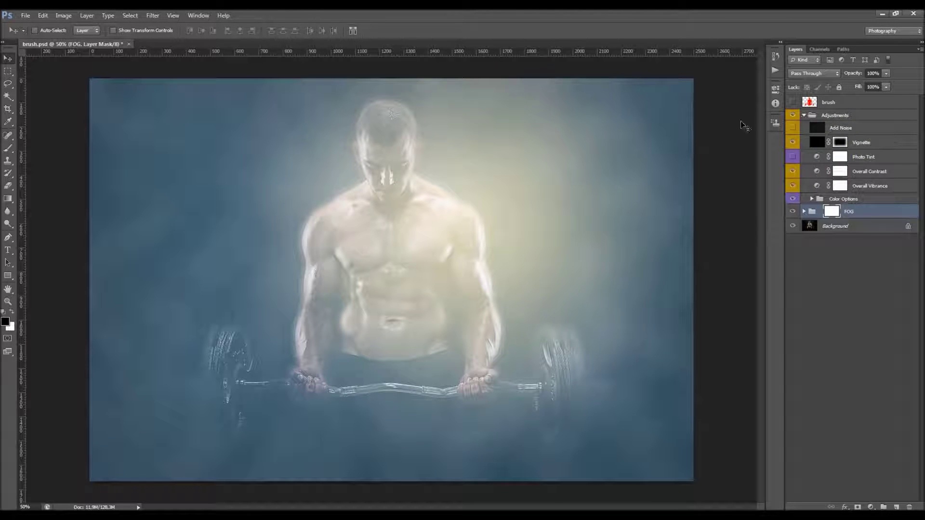
pyautogui.click(812, 198)
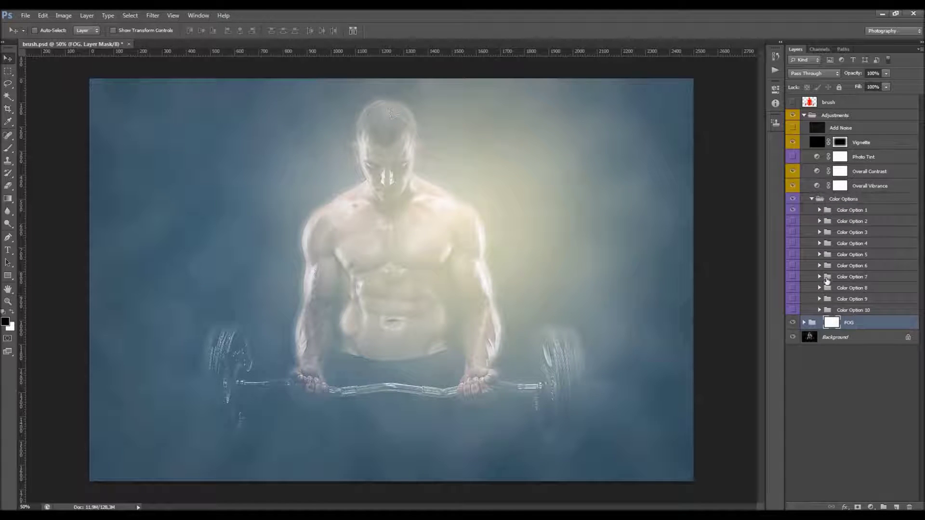
pyautogui.click(812, 199)
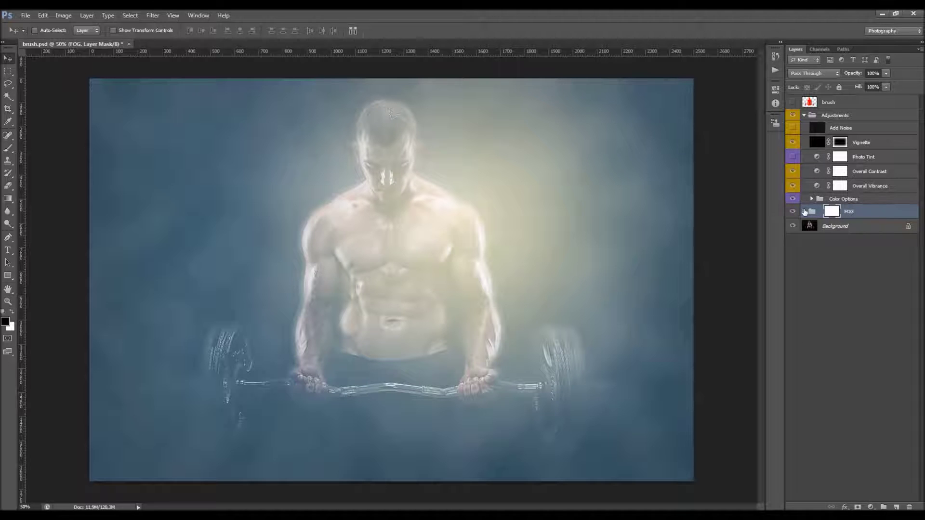
# - Examine the FOG group's effect and the layers inside its Lighting and Fog subgroups
pyautogui.click(805, 211)
pyautogui.click(793, 212)
pyautogui.click(792, 212)
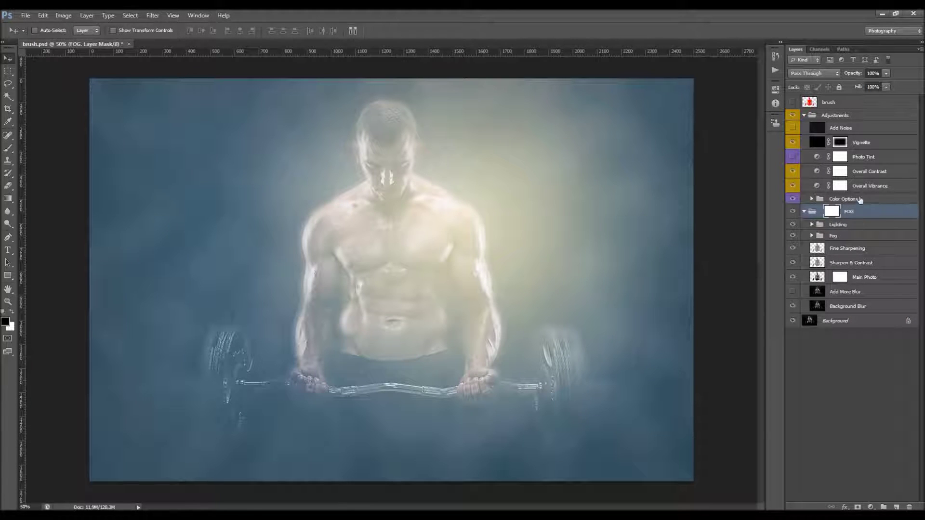
pyautogui.click(811, 224)
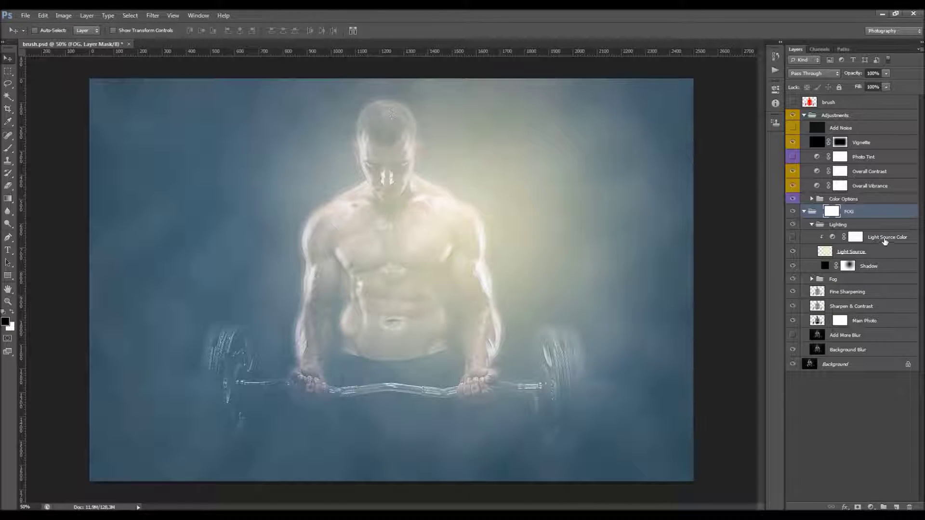
pyautogui.click(812, 224)
pyautogui.click(812, 236)
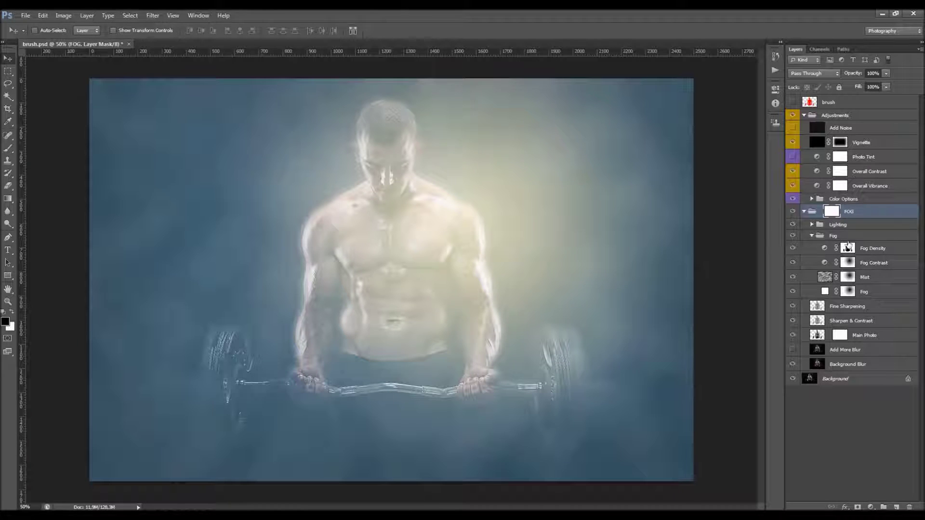
pyautogui.click(812, 236)
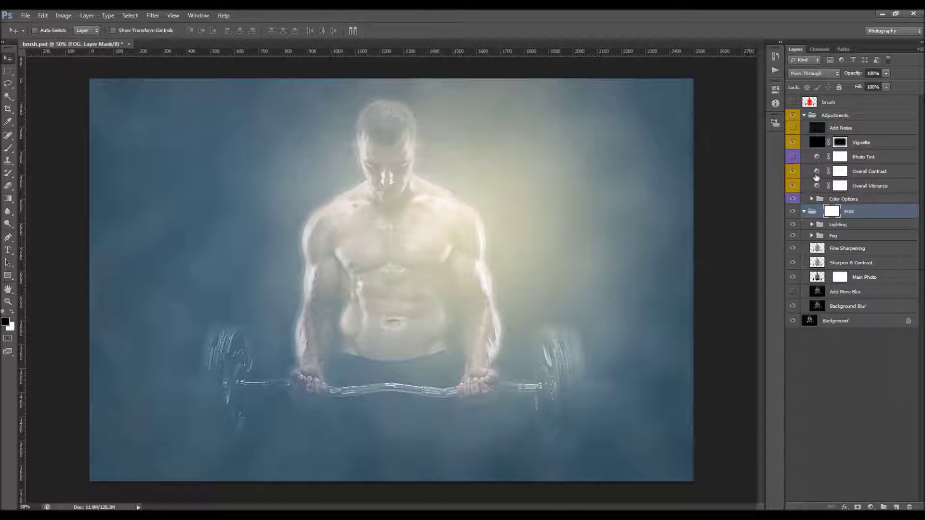
# - Collapse the FOG and Adjustments groups and compare the image with and without the adjustments
pyautogui.click(810, 211)
pyautogui.click(804, 212)
pyautogui.click(805, 116)
pyautogui.click(794, 116)
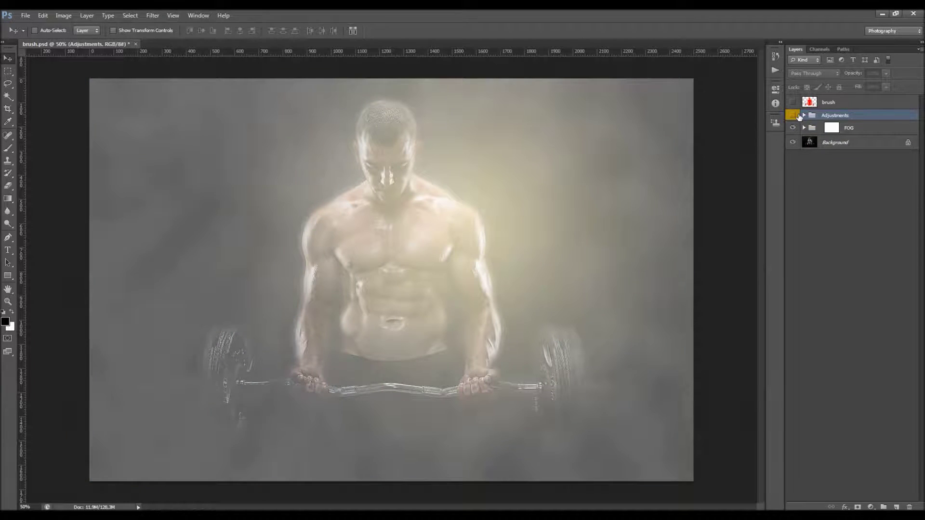
pyautogui.click(795, 116)
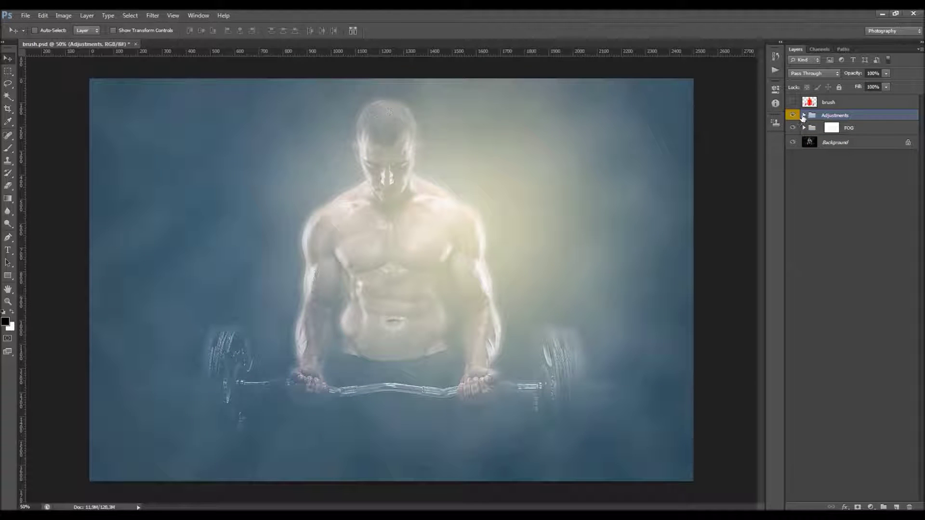
# - Expand the FOG group and hide Lighting, Fog, Fine Sharpening, Sharpen & Contrast and the Adjustments group
pyautogui.click(804, 128)
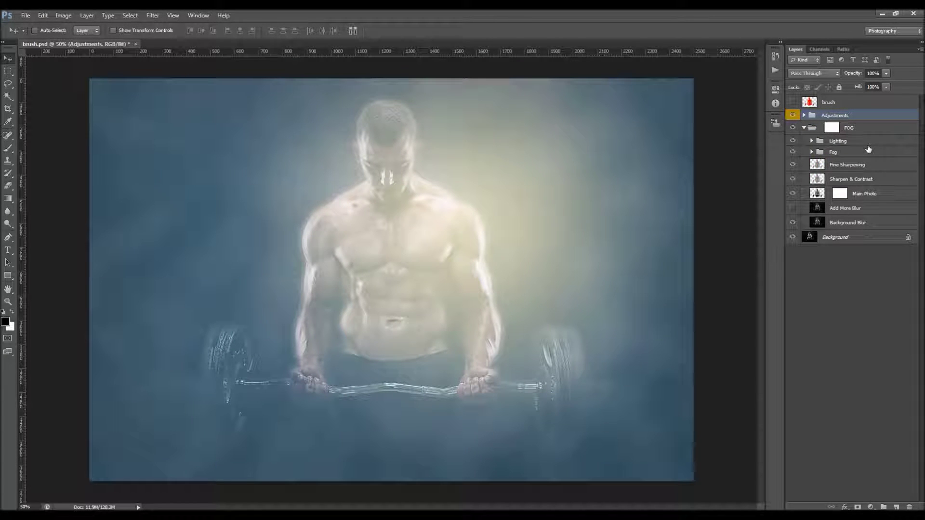
pyautogui.click(793, 151)
pyautogui.click(793, 164)
pyautogui.click(793, 193)
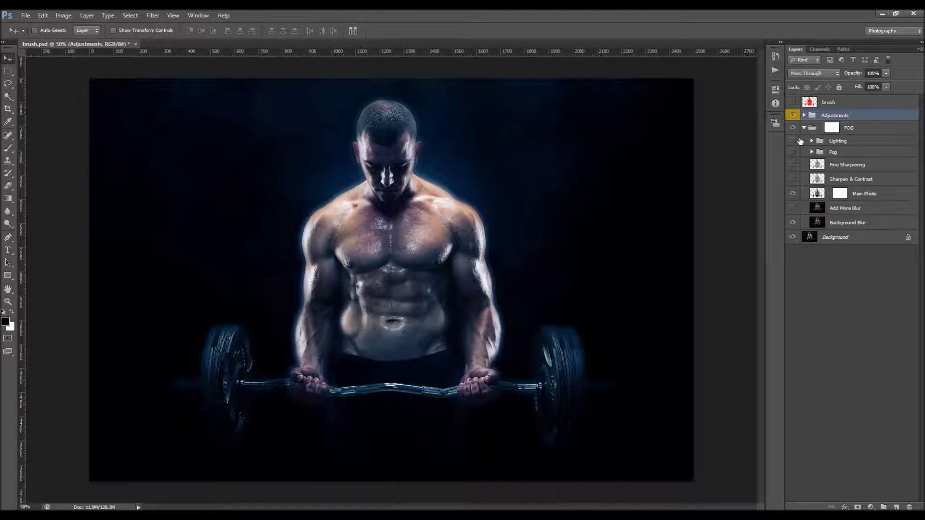
pyautogui.click(793, 115)
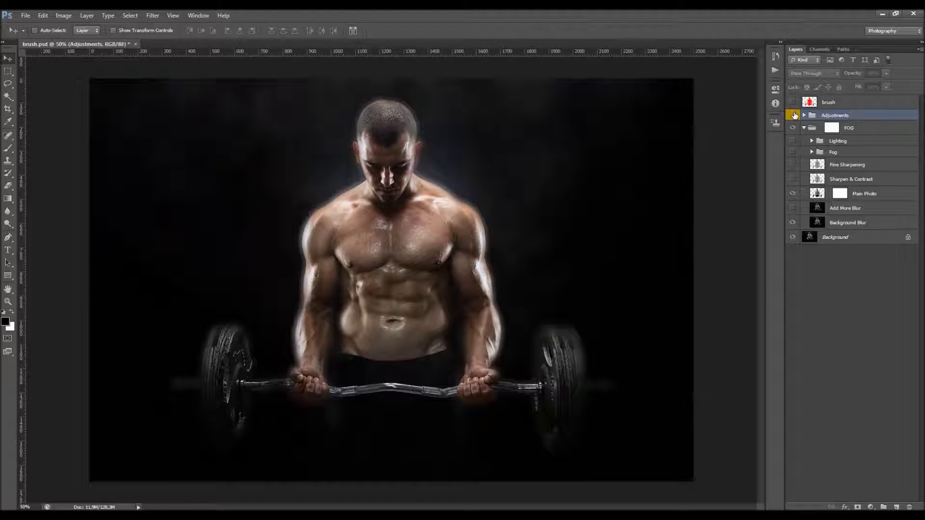
# - Compare the image with and without the Background Blur layer, checking the painted area on the brush layer too
pyautogui.click(847, 224)
pyautogui.click(843, 208)
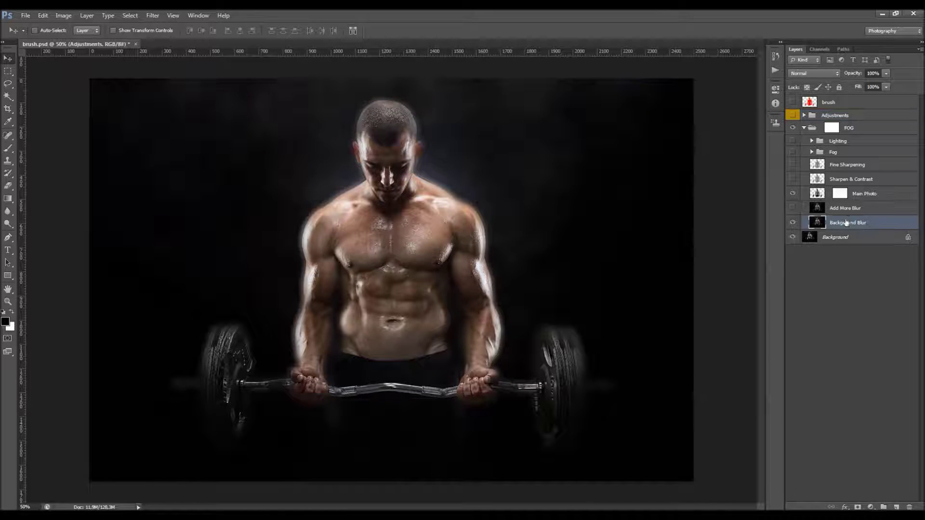
pyautogui.click(838, 178)
pyautogui.click(838, 237)
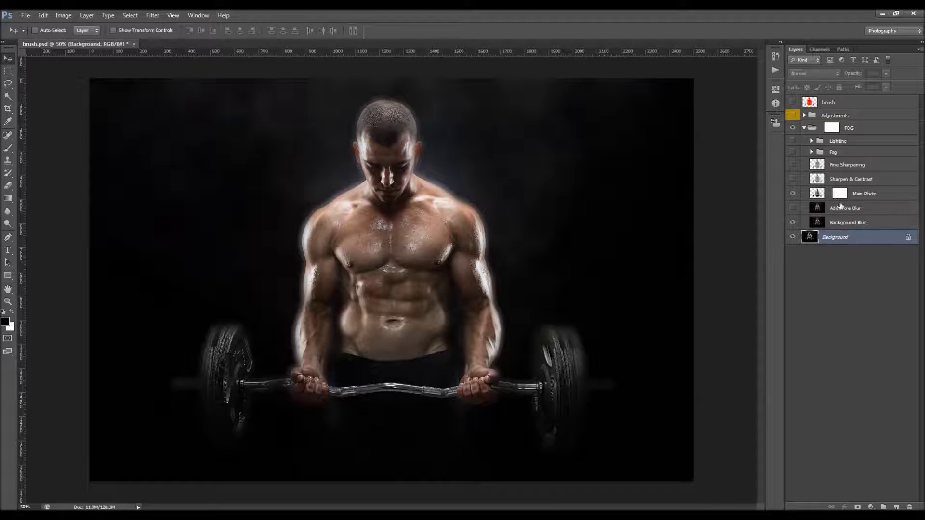
pyautogui.click(814, 222)
pyautogui.click(792, 223)
pyautogui.click(792, 223)
pyautogui.click(793, 223)
pyautogui.click(794, 223)
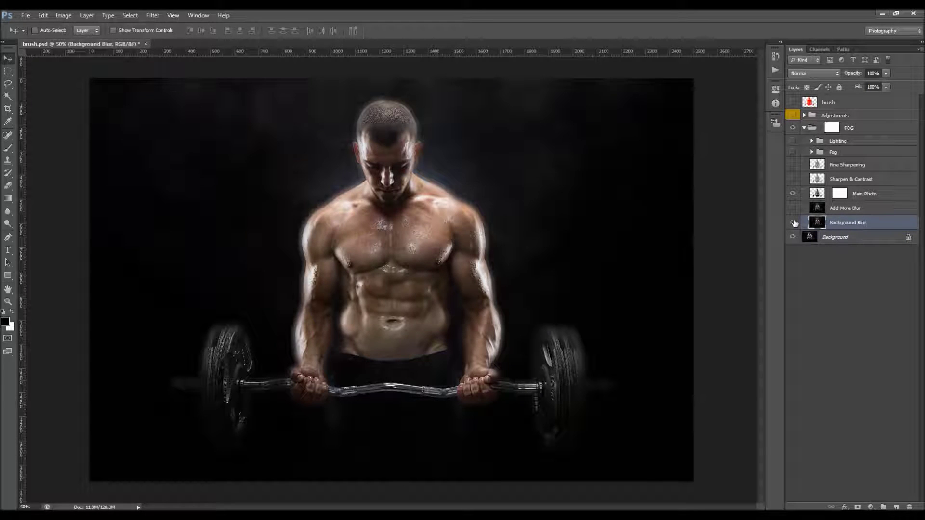
pyautogui.click(793, 101)
pyautogui.click(792, 101)
pyautogui.click(792, 223)
pyautogui.click(792, 222)
# - Try a lower opacity for the Background Blur layer
pyautogui.moveTo(853, 73)
pyautogui.mouseDown()
pyautogui.moveTo(825, 73)
pyautogui.moveTo(844, 74)
pyautogui.mouseUp()
pyautogui.click(886, 73)
pyautogui.moveTo(885, 87); pyautogui.dragTo(917, 82)
# - Show the Add More Blur layer, set its opacity to 31% and compare the image with and without it
pyautogui.click(843, 210)
pyautogui.click(793, 208)
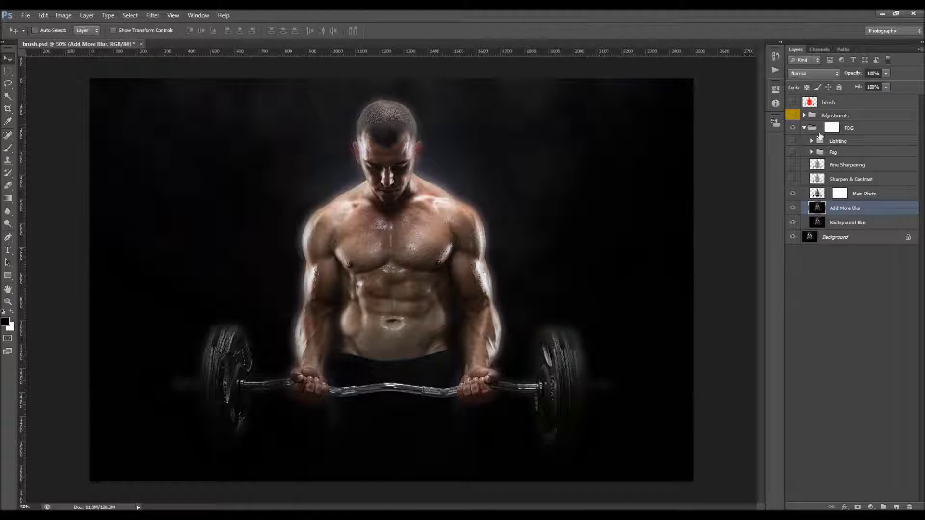
pyautogui.moveTo(855, 77)
pyautogui.mouseDown()
pyautogui.moveTo(822, 81)
pyautogui.moveTo(845, 76)
pyautogui.mouseUp()
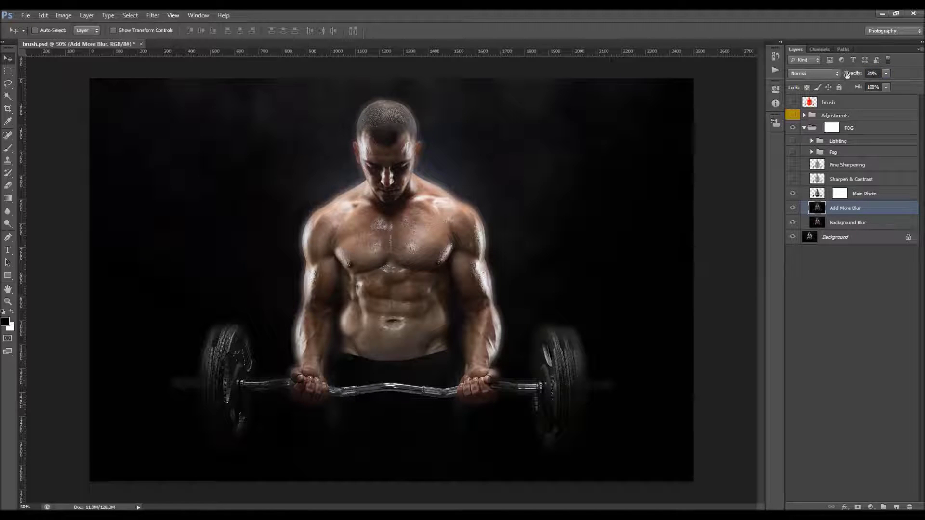
pyautogui.click(793, 207)
pyautogui.click(793, 207)
# - Compare the image with and without the Main Photo layer
pyautogui.click(859, 196)
pyautogui.click(793, 193)
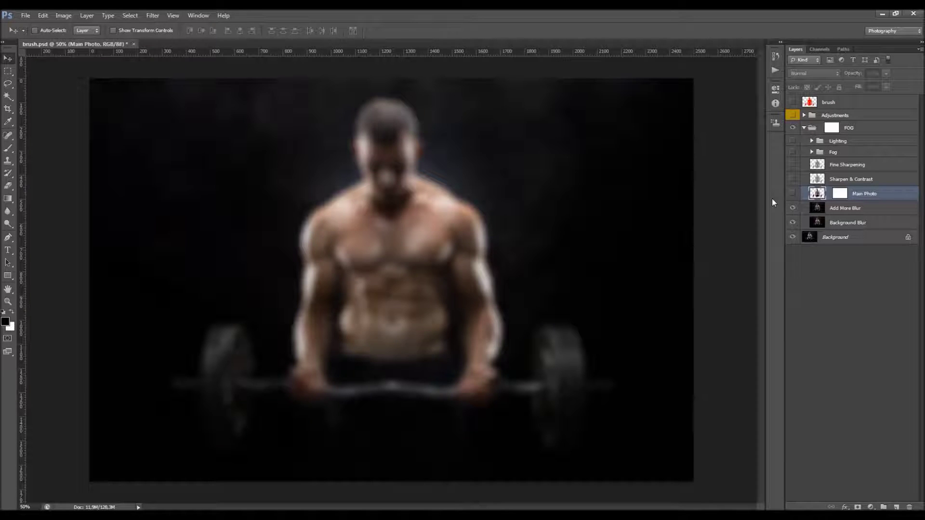
pyautogui.click(793, 193)
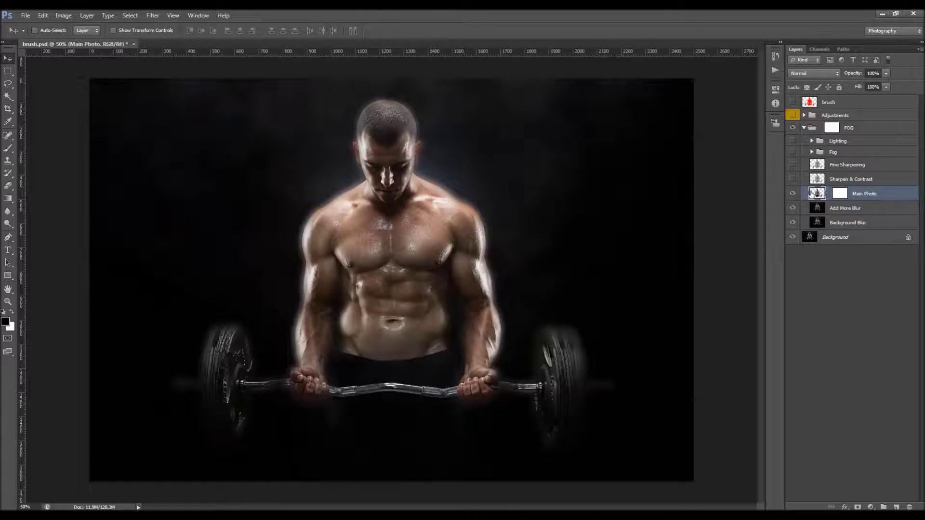
# - Paint black on the Main Photo layer mask over the man's body with an enlarged brush
pyautogui.click(837, 193)
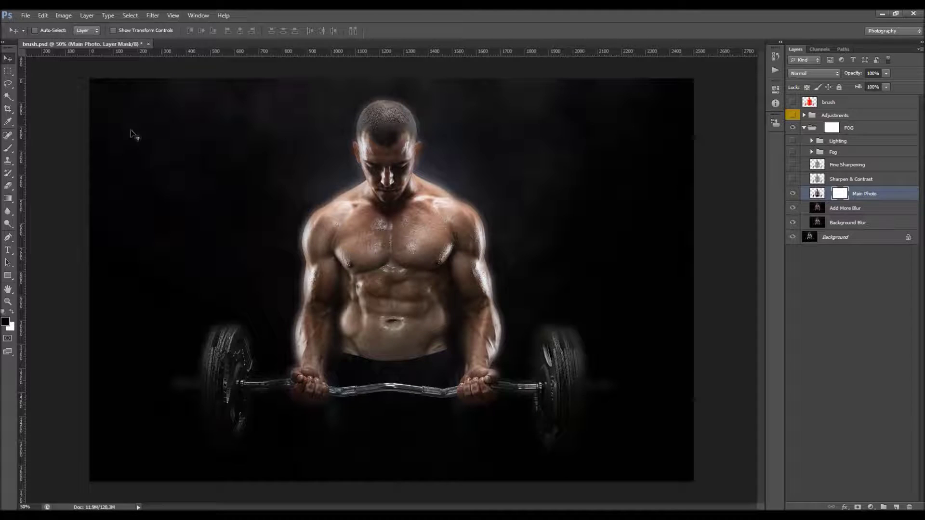
pyautogui.click(8, 148)
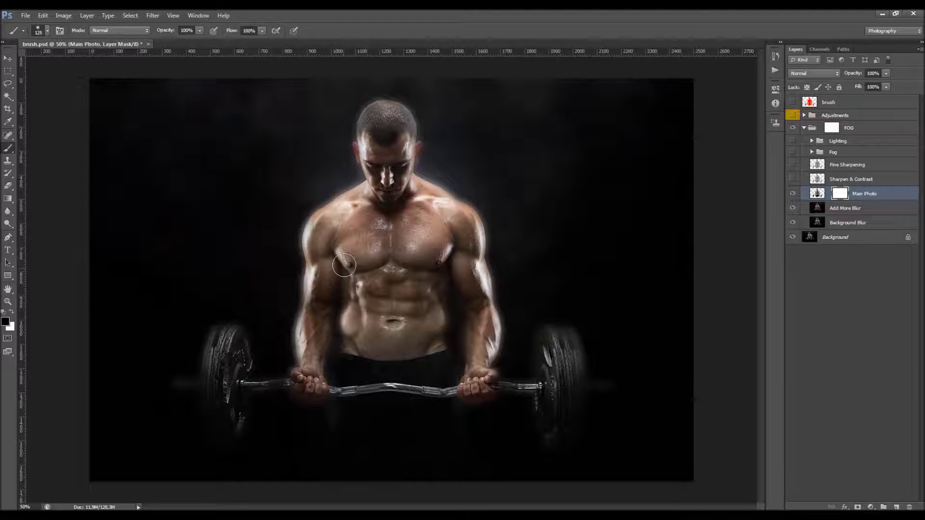
pyautogui.press(']')
pyautogui.press(']')
pyautogui.press(']')
pyautogui.press(']')
pyautogui.press(']')
pyautogui.press(']')
pyautogui.press(']')
pyautogui.press(']')
pyautogui.press('[')
pyautogui.press('[')
pyautogui.press('[')
pyautogui.press(']')
pyautogui.moveTo(508, 221)
pyautogui.mouseDown()
pyautogui.moveTo(485, 212)
pyautogui.moveTo(525, 299)
pyautogui.moveTo(543, 392)
pyautogui.moveTo(324, 433)
pyautogui.moveTo(225, 378)
pyautogui.moveTo(283, 324)
pyautogui.moveTo(316, 200)
pyautogui.moveTo(244, 368)
pyautogui.moveTo(389, 365)
pyautogui.mouseUp()
# - Paint the Main Photo layer mask back to white over the man with a larger brush
pyautogui.click(12, 312)
pyautogui.moveTo(588, 200)
pyautogui.mouseDown()
pyautogui.moveTo(153, 396)
pyautogui.moveTo(268, 417)
pyautogui.moveTo(324, 324)
pyautogui.mouseUp()
pyautogui.press(']')
pyautogui.press(']')
pyautogui.press(']')
pyautogui.press(']')
pyautogui.press(']')
pyautogui.press(']')
pyautogui.press(']')
pyautogui.press(']')
pyautogui.press(']')
pyautogui.press(']')
pyautogui.press(']')
pyautogui.press(']')
pyautogui.press(']')
pyautogui.press(']')
pyautogui.press(']')
pyautogui.press(']')
pyautogui.press(']')
pyautogui.press(']')
pyautogui.press(']')
pyautogui.press(']')
pyautogui.moveTo(202, 332)
pyautogui.mouseDown()
pyautogui.moveTo(248, 376)
pyautogui.moveTo(641, 186)
pyautogui.moveTo(485, 311)
pyautogui.moveTo(407, 317)
pyautogui.mouseUp()
pyautogui.press('[')
pyautogui.press('[')
pyautogui.press('[')
pyautogui.press('[')
pyautogui.press('[')
pyautogui.press('[')
pyautogui.press('[')
pyautogui.press('[')
pyautogui.press('[')
pyautogui.press('[')
pyautogui.press('[')
pyautogui.press('[')
pyautogui.press('[')
pyautogui.press('[')
pyautogui.press('[')
pyautogui.press('[')
pyautogui.press('[')
pyautogui.press('[')
pyautogui.press('[')
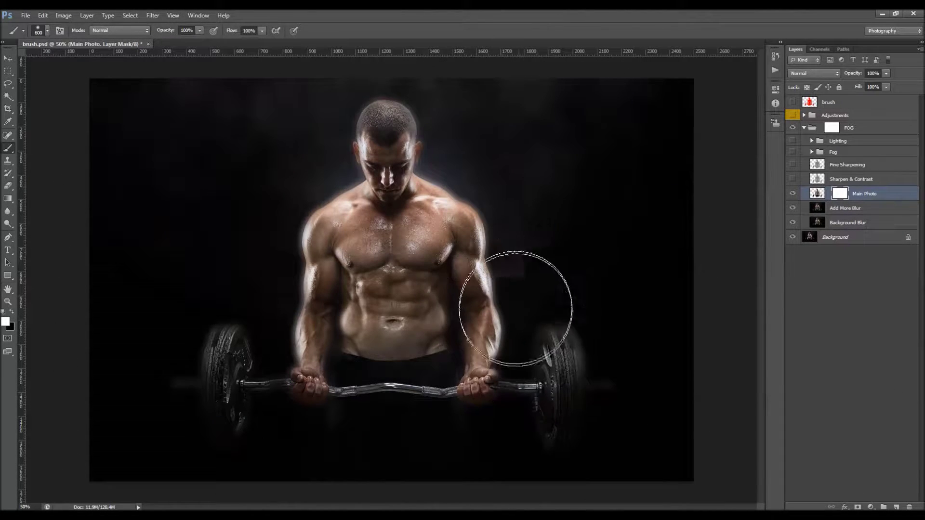
# - Show the Sharpen & Contrast layer, comparing the image with and without it
pyautogui.click(829, 181)
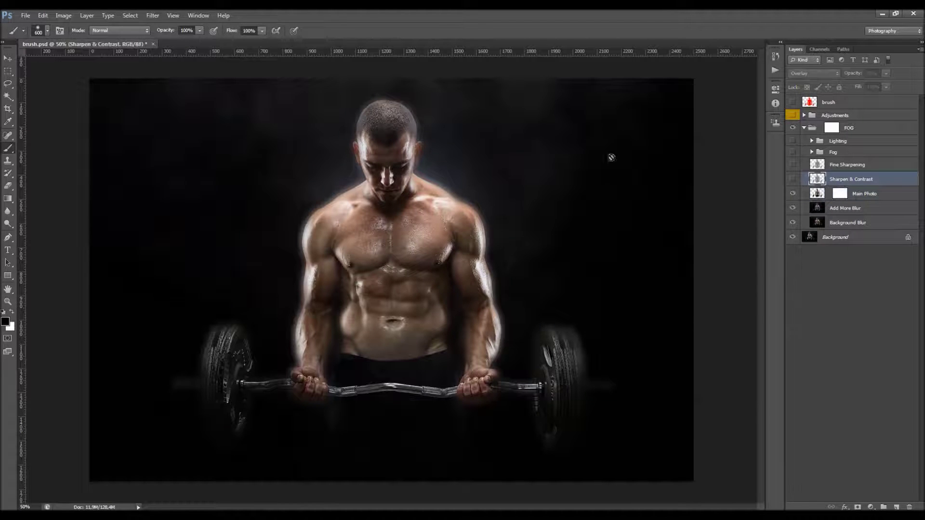
pyautogui.press('v')
pyautogui.click(793, 179)
pyautogui.click(793, 179)
pyautogui.click(793, 179)
pyautogui.click(793, 179)
pyautogui.click(793, 180)
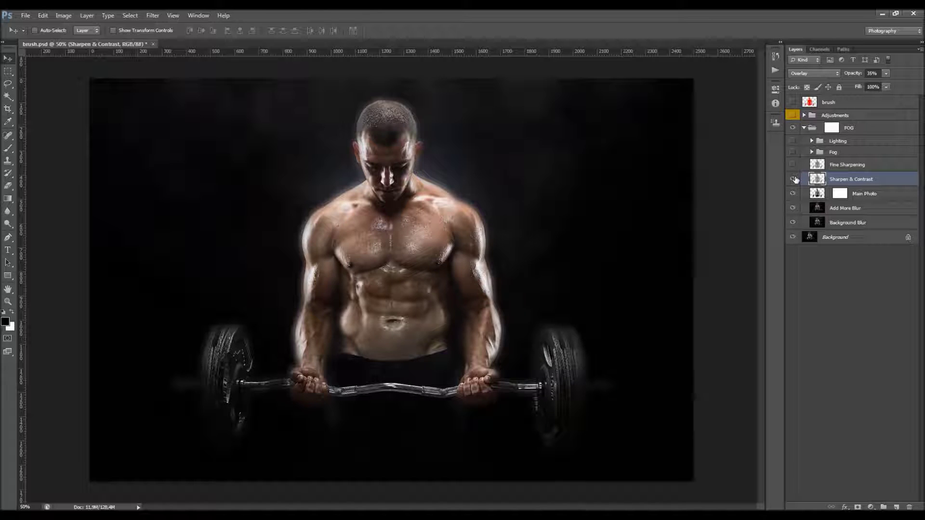
pyautogui.click(793, 179)
pyautogui.click(793, 179)
pyautogui.click(792, 180)
pyautogui.click(792, 179)
# - Show the Fine Sharpening layer and reduce its opacity, comparing the image with and without it
pyautogui.click(799, 167)
pyautogui.click(794, 165)
pyautogui.click(793, 166)
pyautogui.click(794, 166)
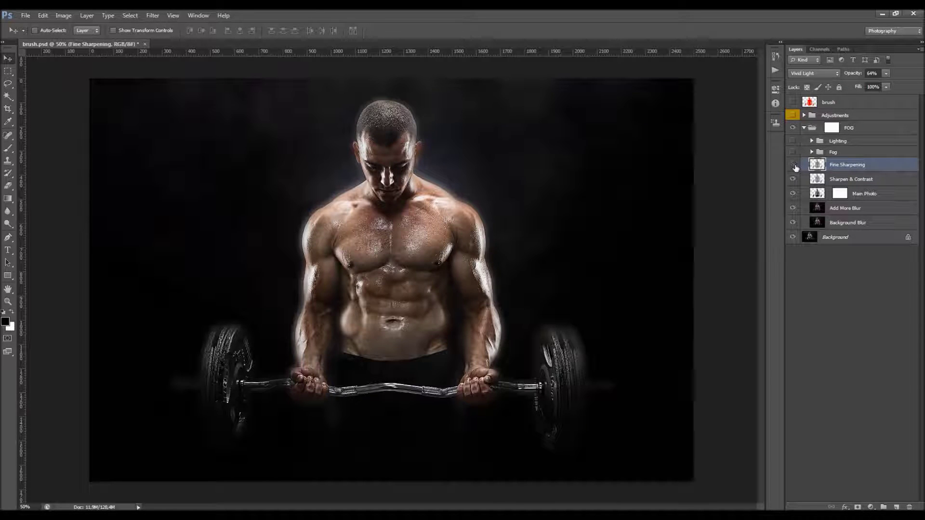
pyautogui.click(793, 165)
pyautogui.click(794, 166)
pyautogui.click(794, 166)
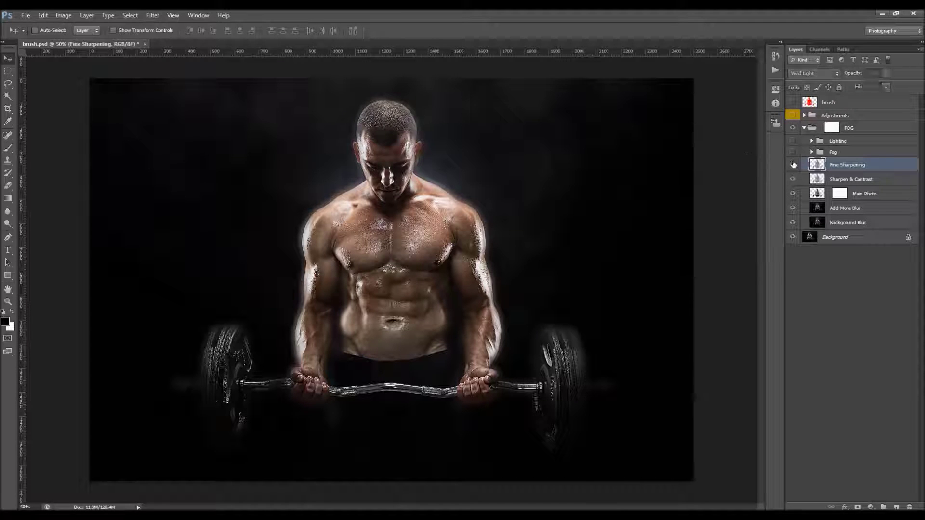
pyautogui.moveTo(854, 73); pyautogui.dragTo(845, 77)
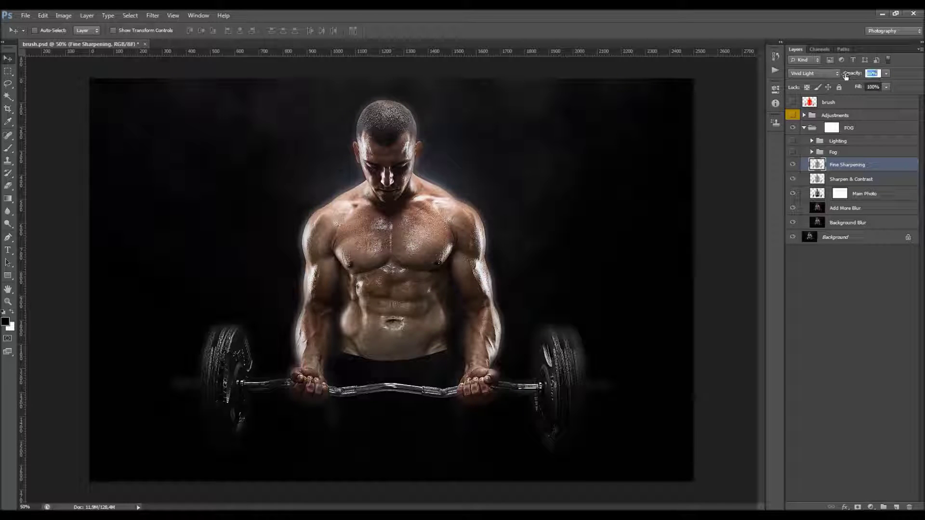
pyautogui.click(793, 165)
pyautogui.click(793, 165)
# - Show and expand the Lighting group, and select its Light Source layer
pyautogui.click(821, 142)
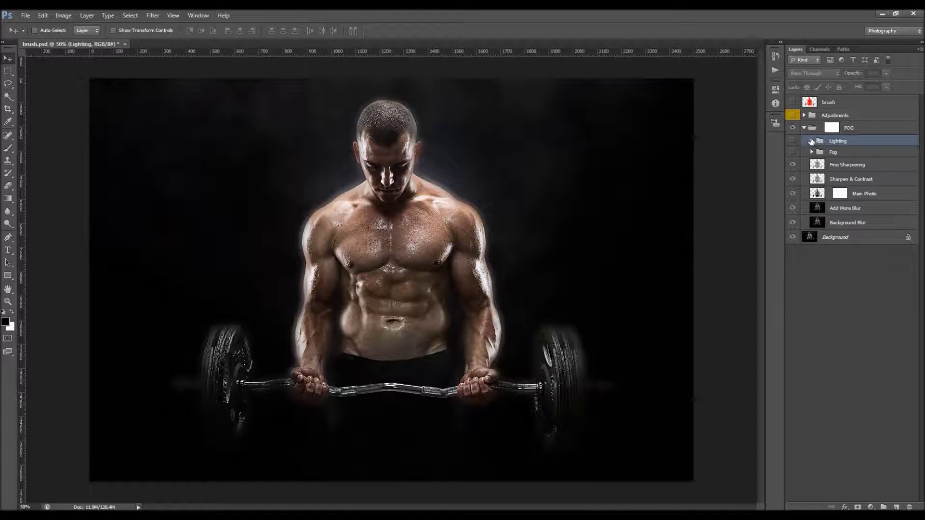
pyautogui.click(793, 141)
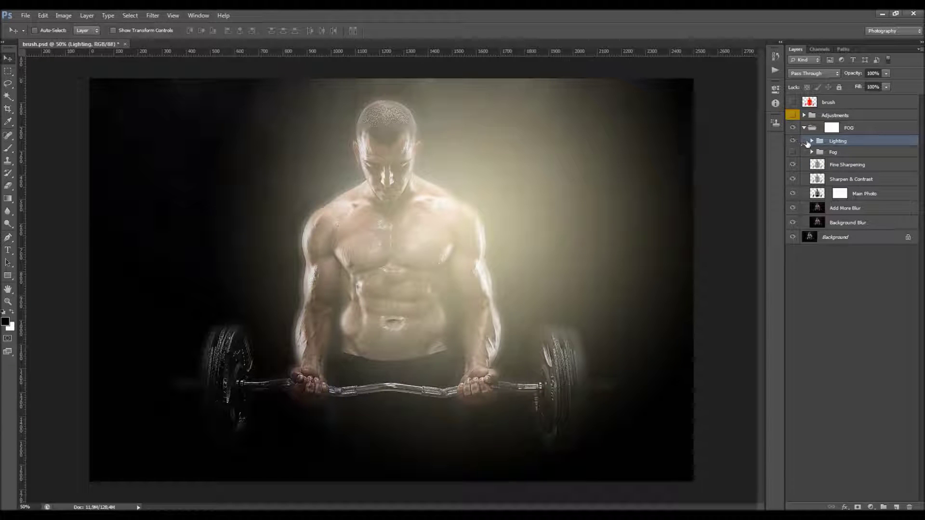
pyautogui.click(811, 140)
pyautogui.click(841, 168)
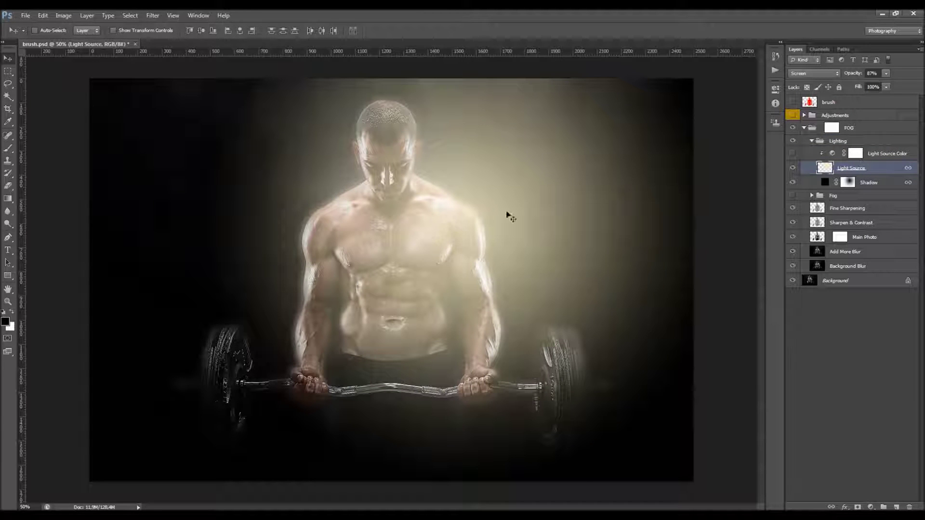
# - Try repositioning the Light Source glow and resizing it with Free Transform
pyautogui.moveTo(472, 167); pyautogui.dragTo(396, 197)
pyautogui.scroll(-2, 398, 200)
pyautogui.press('l')
pyautogui.click(87, 15)
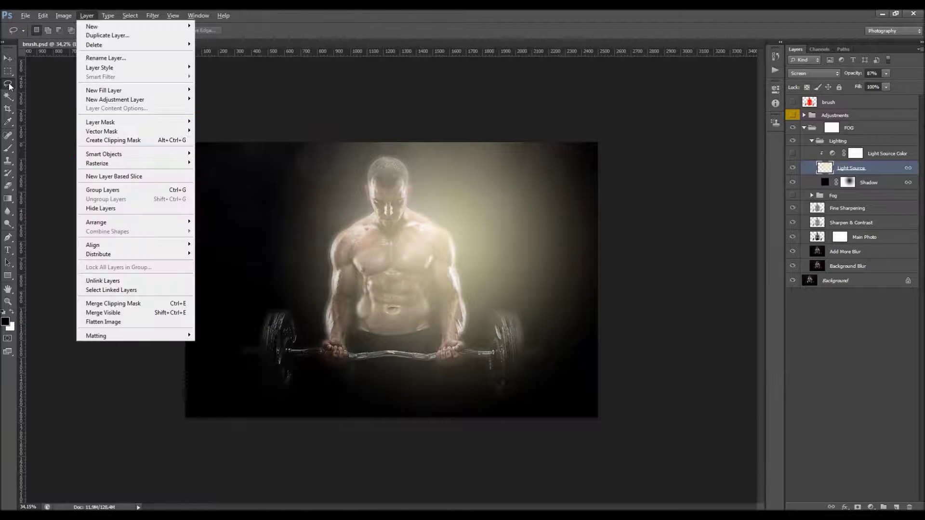
pyautogui.rightClick(10, 86)
pyautogui.click(38, 91)
pyautogui.rightClick(475, 213)
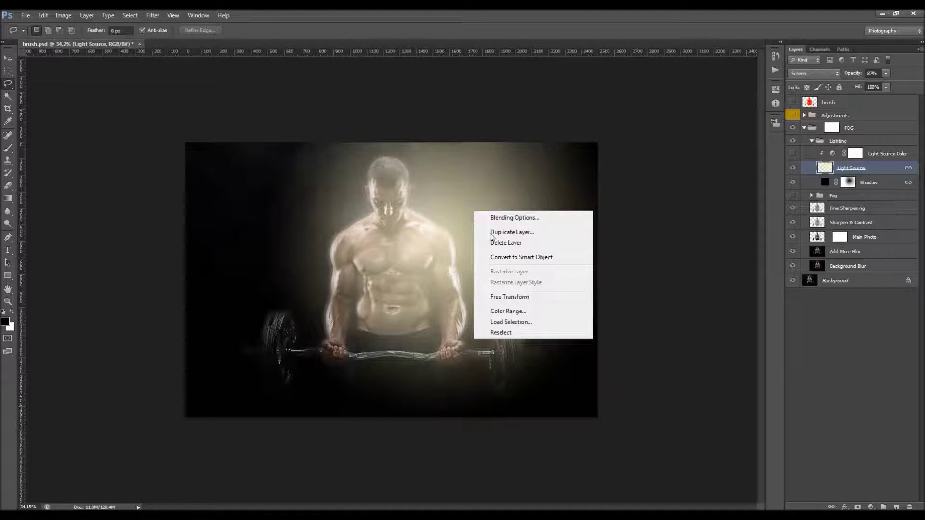
pyautogui.click(523, 298)
pyautogui.moveTo(618, 63); pyautogui.dragTo(702, 103)
pyautogui.click(470, 30)
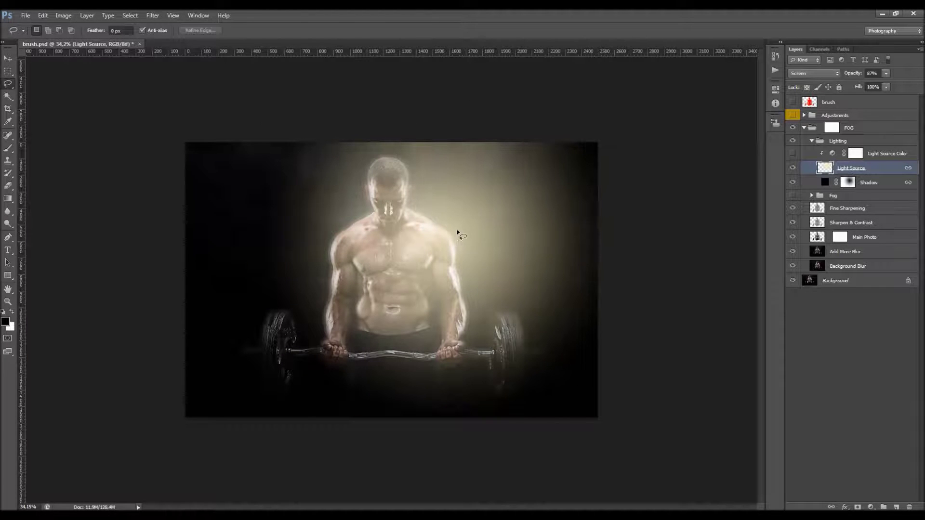
# - Move the Light Source glow above the man's head and centre it horizontally on the canvas
pyautogui.press('v')
pyautogui.moveTo(464, 243); pyautogui.dragTo(422, 166)
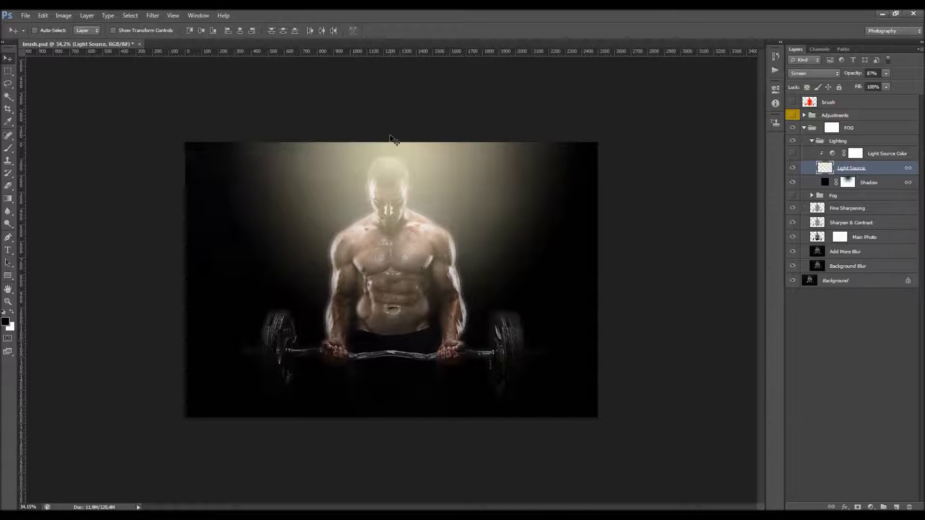
pyautogui.click(130, 15)
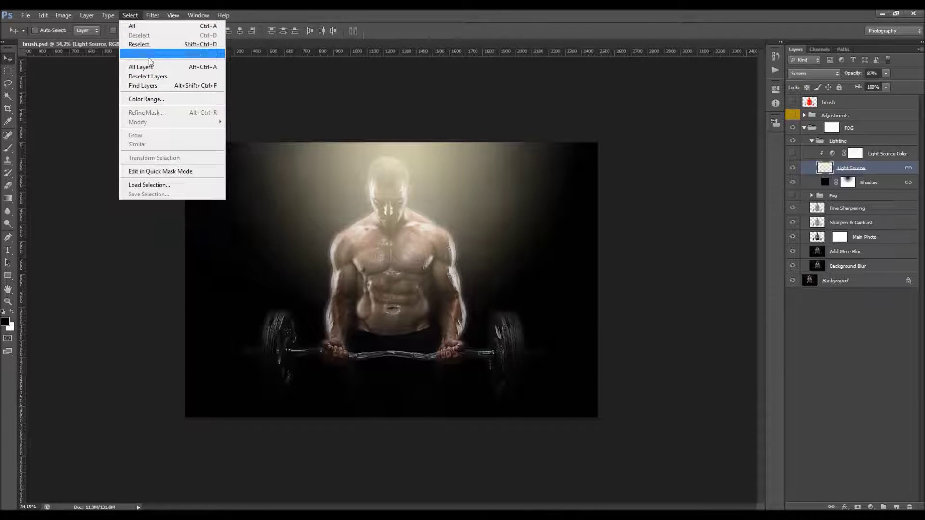
pyautogui.click(138, 35)
pyautogui.hotkey('ctrl', 'a')
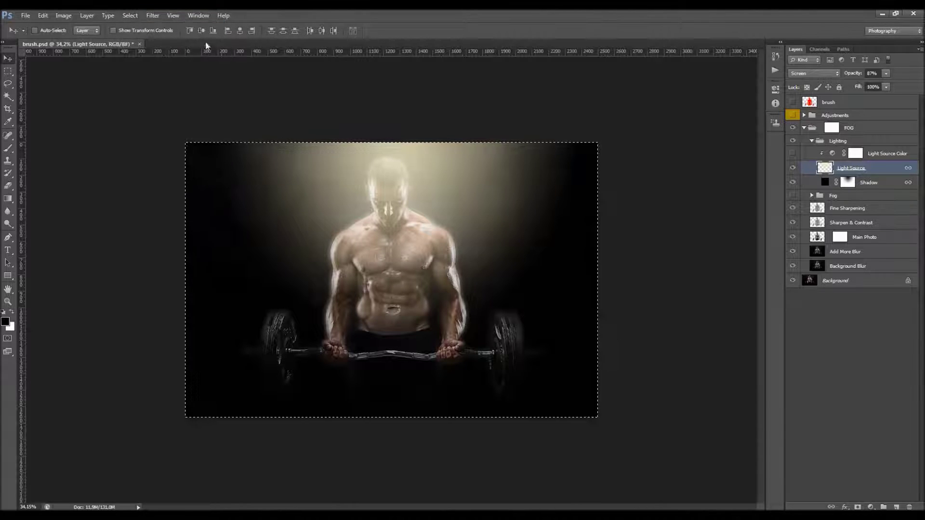
pyautogui.click(239, 31)
pyautogui.hotkey('ctrl', 'd')
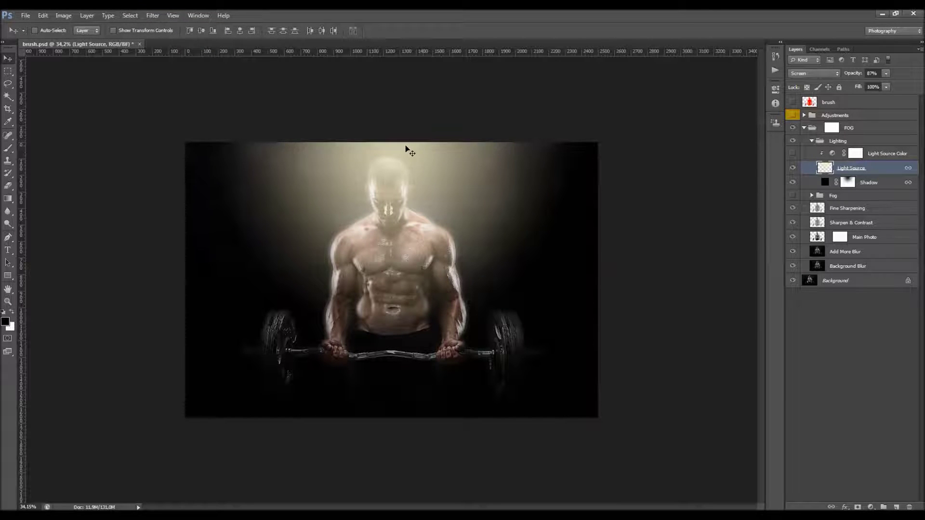
# - Compare the image with and without the Light Source and Shadow layers, and look inside the Fog group
pyautogui.click(794, 168)
pyautogui.click(793, 168)
pyautogui.click(793, 183)
pyautogui.click(794, 183)
pyautogui.click(812, 196)
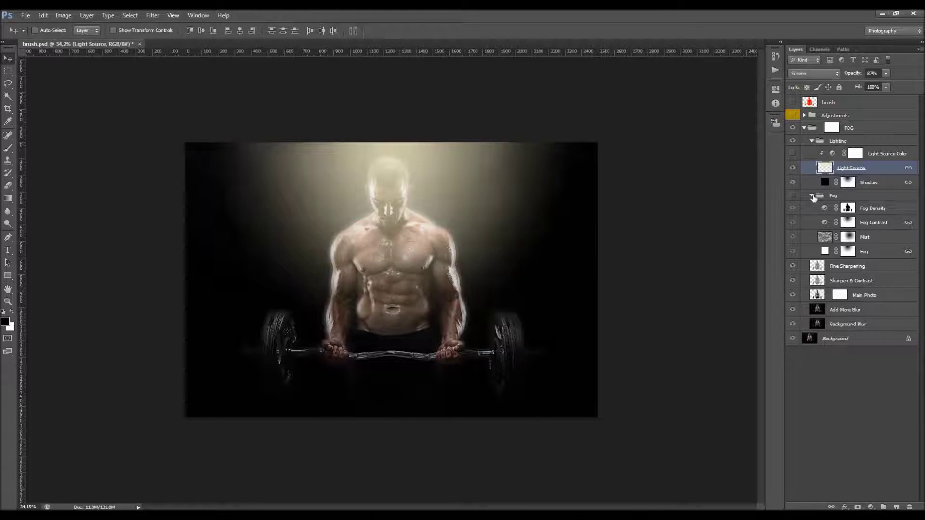
pyautogui.click(811, 196)
# - Toggle the Shadow layer to examine its darkening, and try moving the Light Source glow together with its linked layers
pyautogui.click(869, 181)
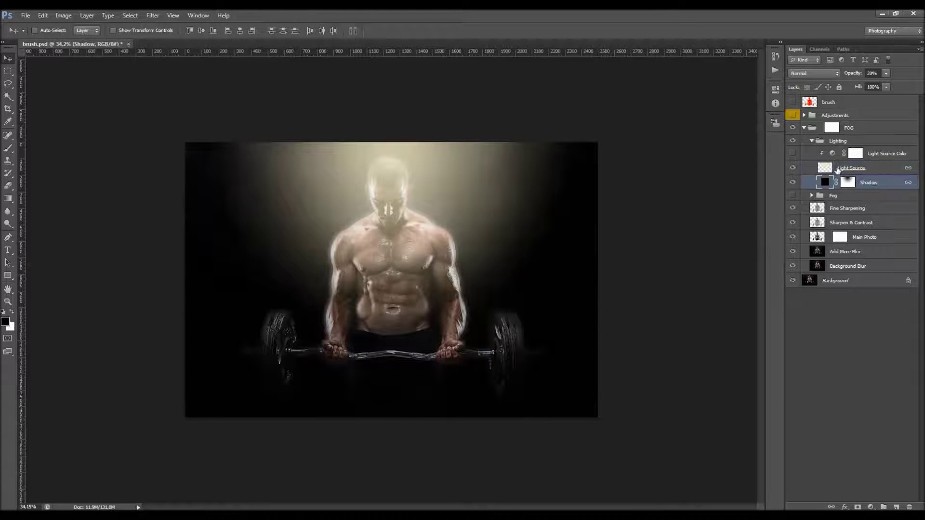
pyautogui.click(793, 167)
pyautogui.click(793, 181)
pyautogui.click(793, 181)
pyautogui.click(793, 182)
pyautogui.click(792, 182)
pyautogui.click(809, 169)
pyautogui.moveTo(458, 226); pyautogui.dragTo(378, 200)
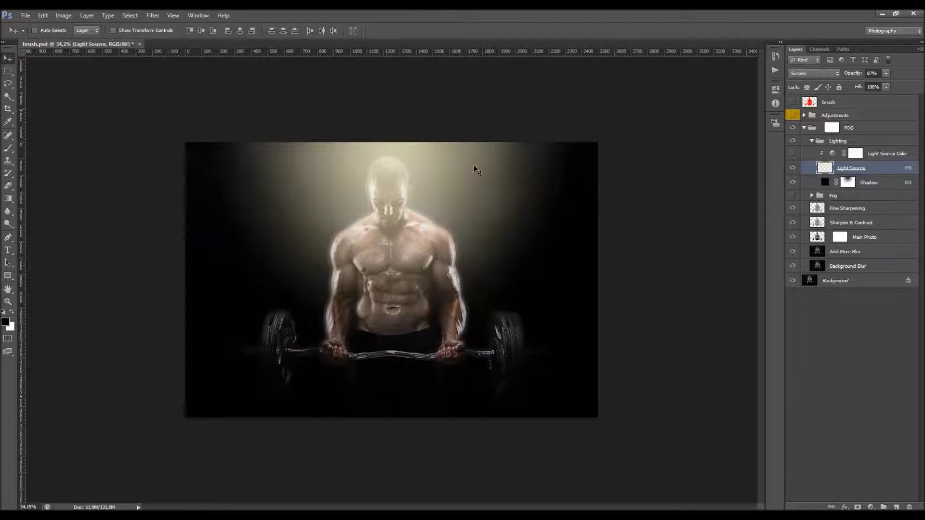
# - Compare the image with and without the Shadow layer, and try a stronger opacity on it before returning it to 20%
pyautogui.click(861, 182)
pyautogui.click(792, 183)
pyautogui.click(793, 183)
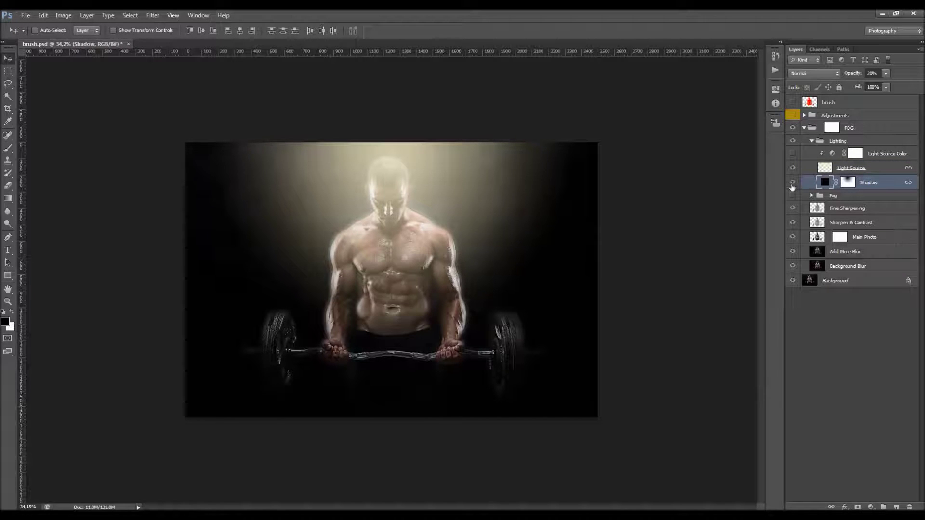
pyautogui.click(871, 73)
pyautogui.write('61')
pyautogui.press('Return')
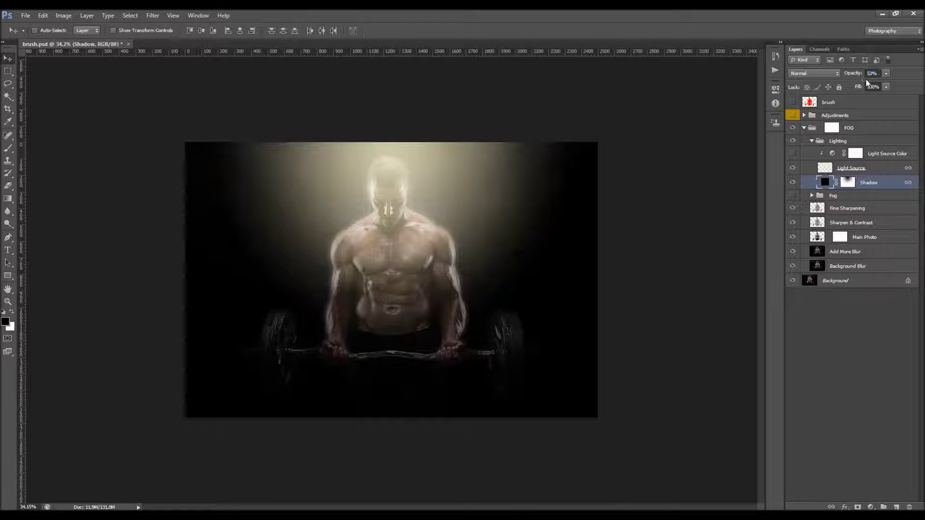
pyautogui.write('20')
pyautogui.press('Return')
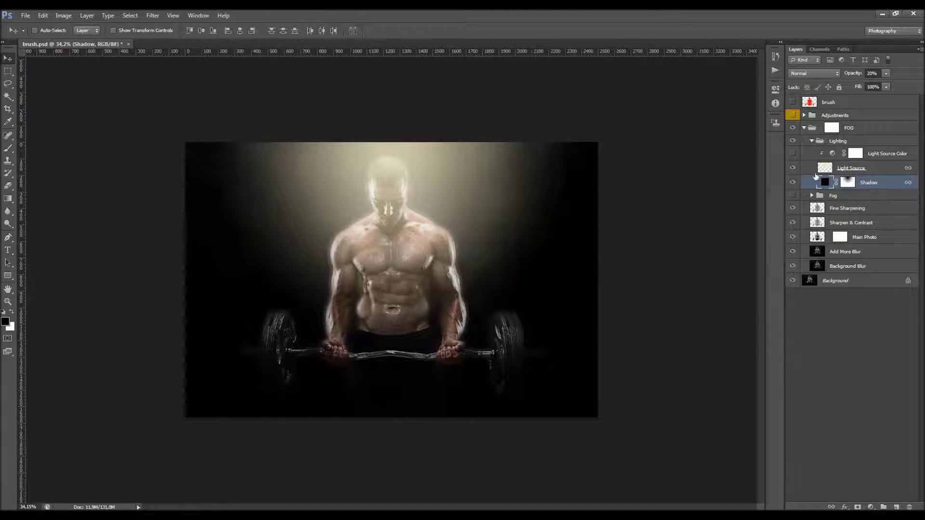
# - Show the Light Source Color adjustment, shift its hue to about +138 to turn the glow blue, and hide it again
pyautogui.scroll(3, 384, 149)
pyautogui.scroll(-1, 384, 150)
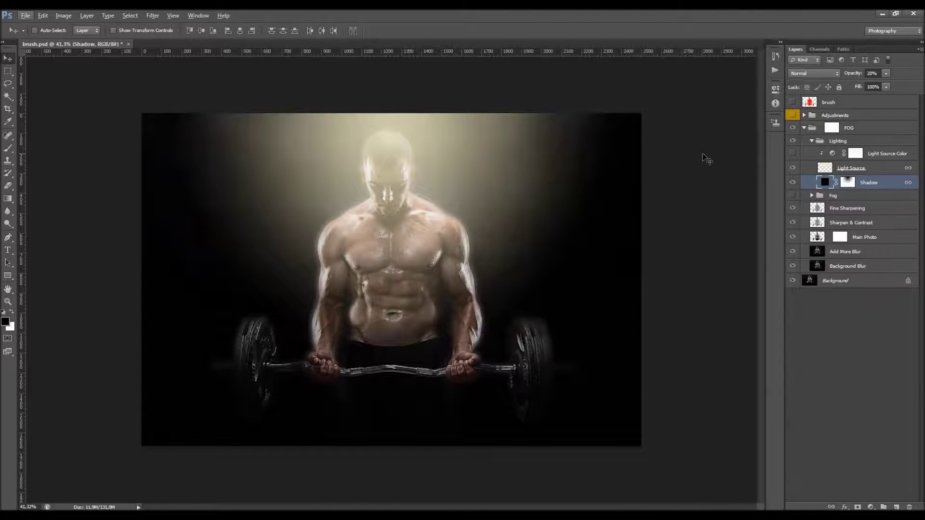
pyautogui.click(847, 182)
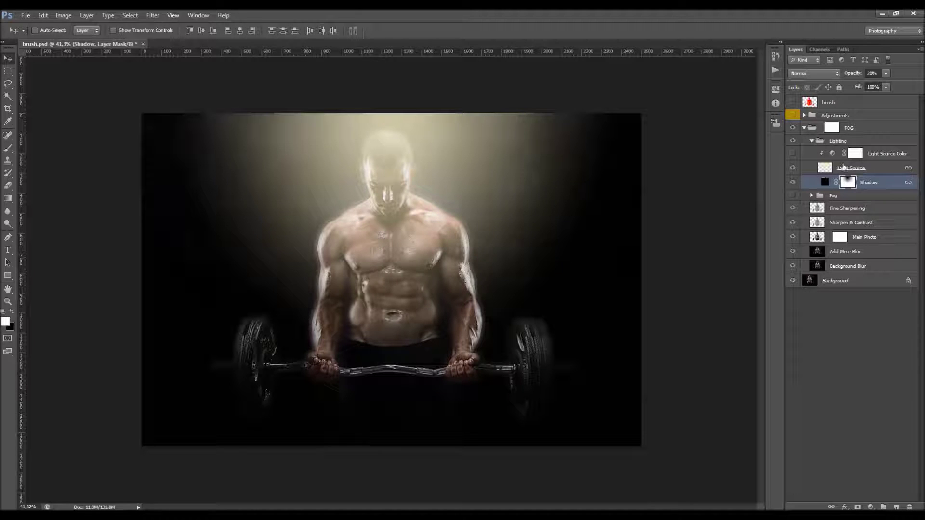
pyautogui.click(889, 158)
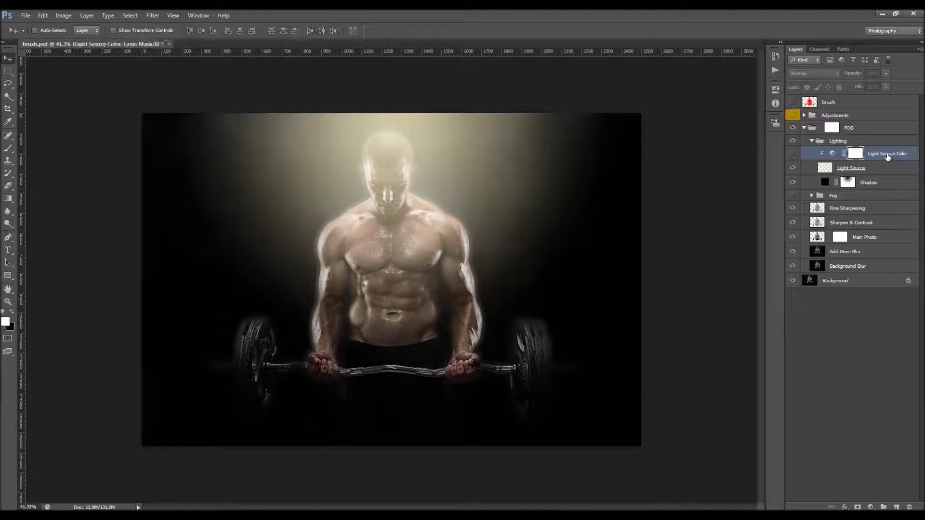
pyautogui.click(792, 153)
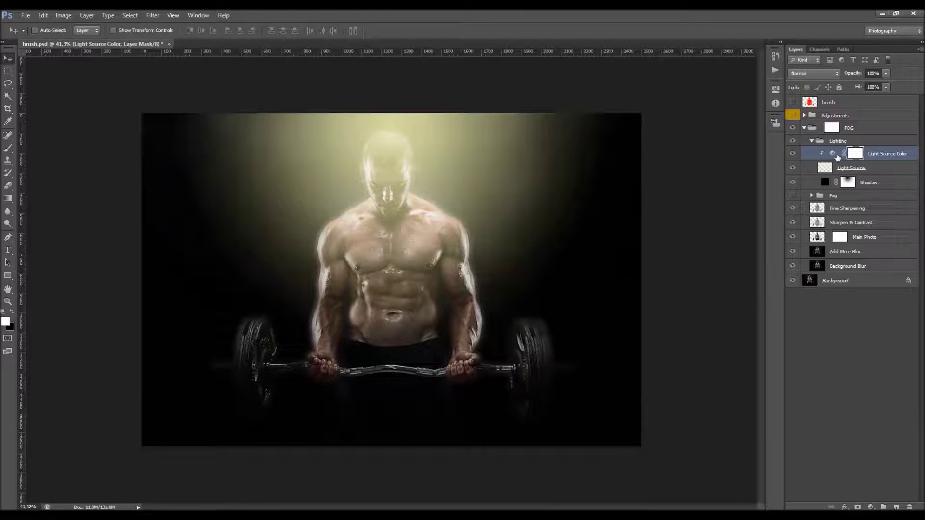
pyautogui.doubleClick(832, 153)
pyautogui.moveTo(715, 148); pyautogui.dragTo(744, 149)
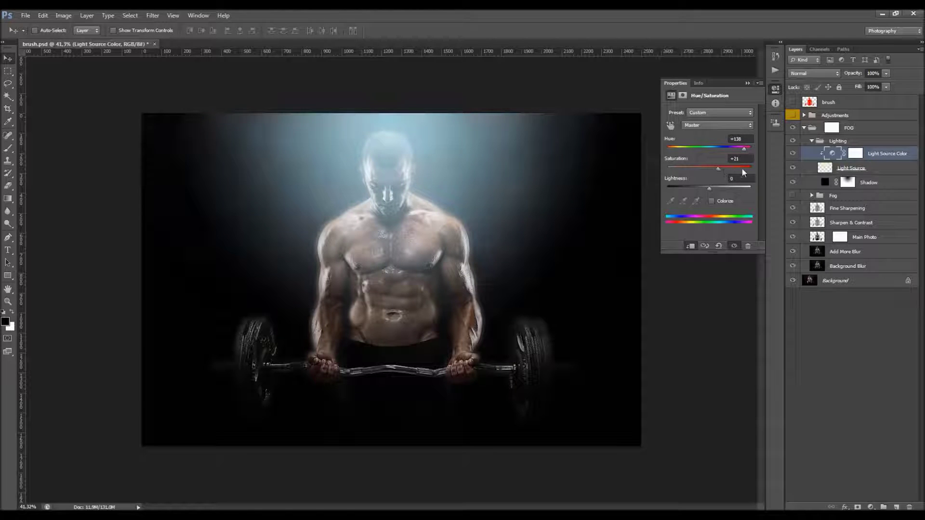
pyautogui.click(748, 83)
pyautogui.click(793, 153)
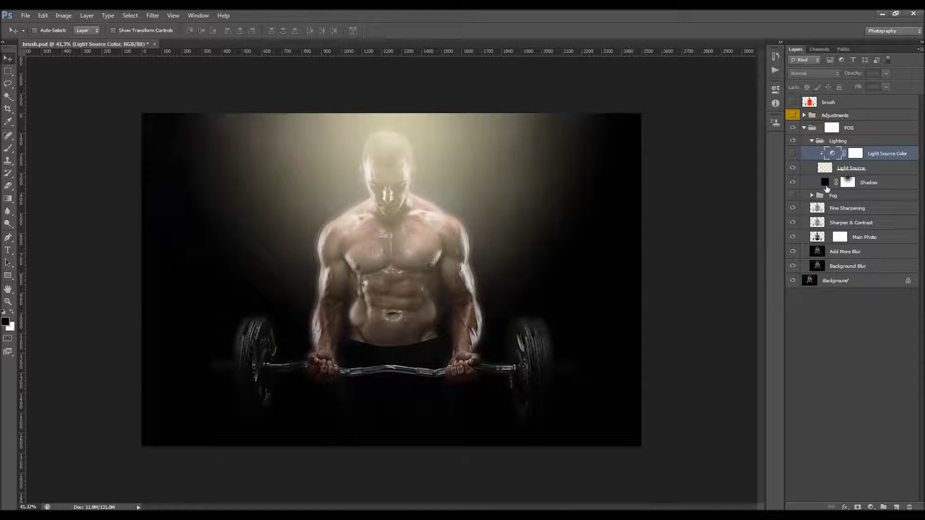
# - Show and expand the Fog group, and check which of its layers are linked to the Light Source
pyautogui.click(801, 196)
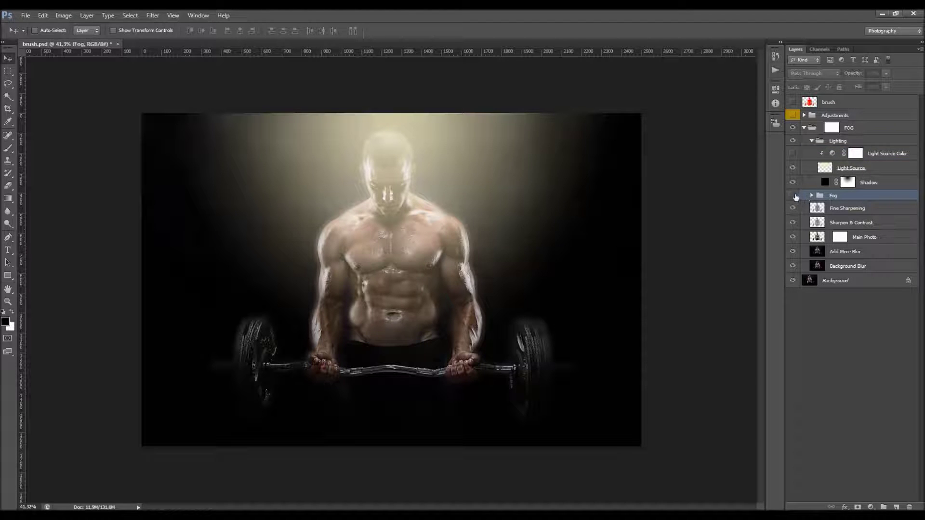
pyautogui.click(793, 195)
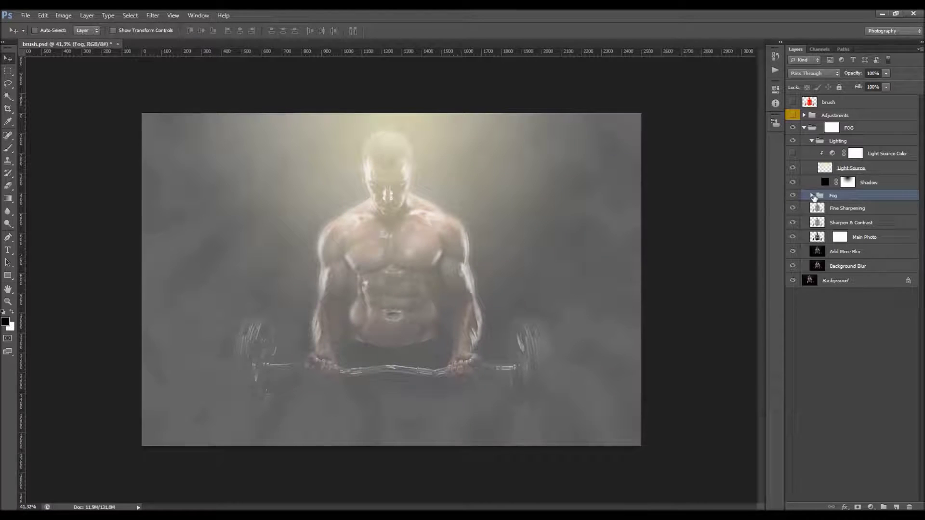
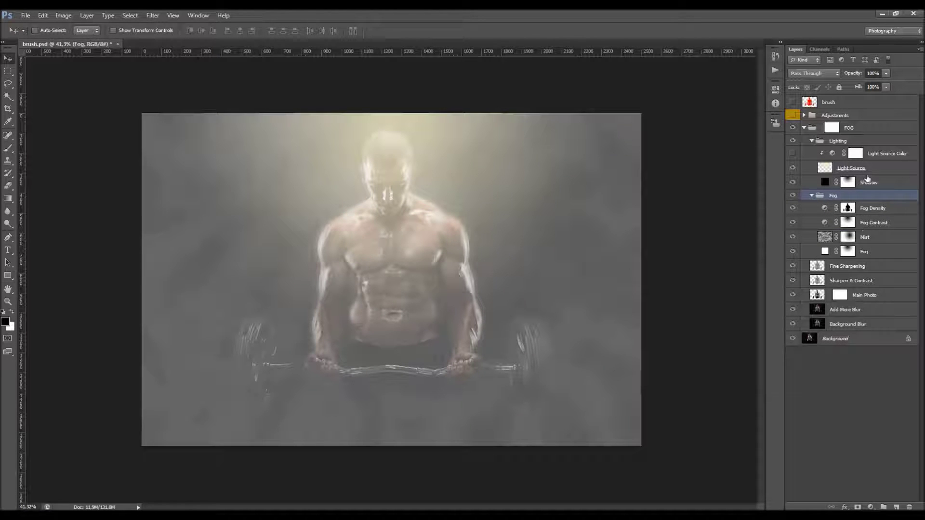
pyautogui.click(869, 172)
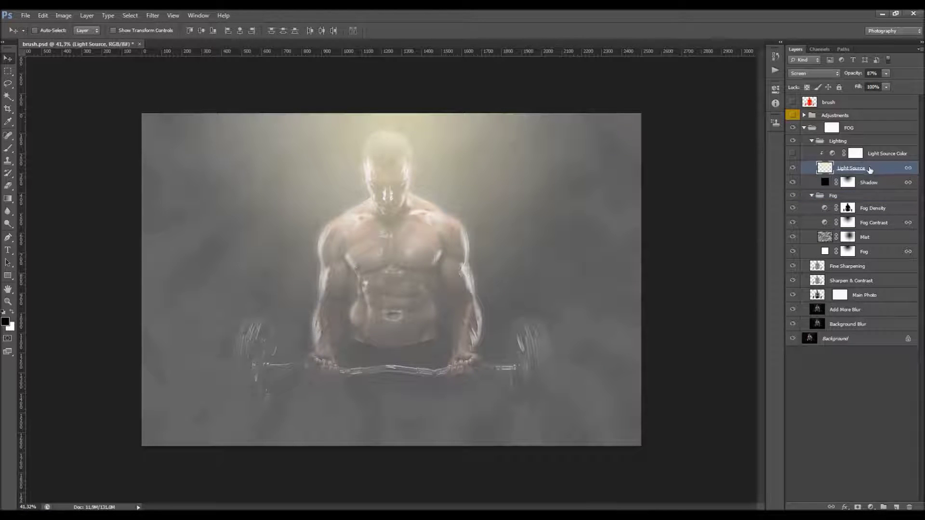
pyautogui.click(884, 251)
pyautogui.click(885, 223)
pyautogui.click(884, 252)
# - Reduce the Fog layer's opacity to 9%, comparing the image with and without the layer
pyautogui.click(796, 251)
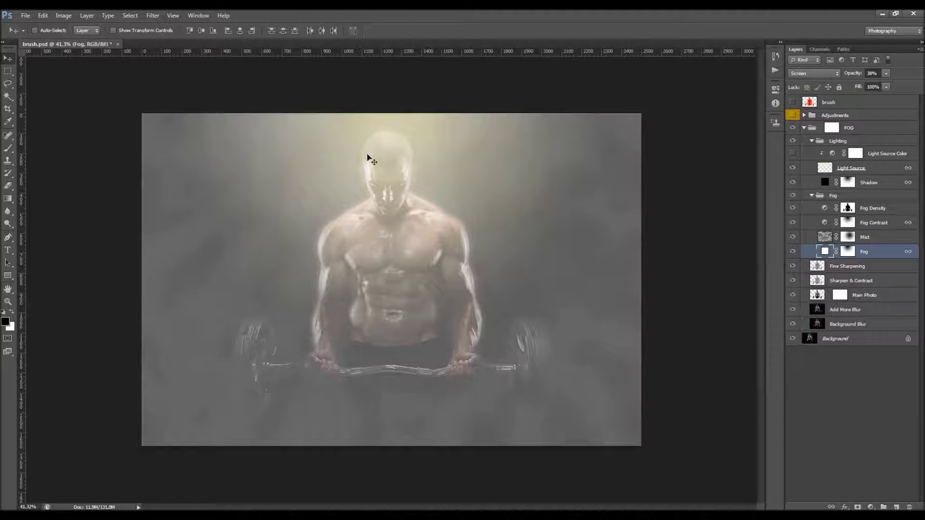
pyautogui.click(793, 251)
pyautogui.doubleClick(793, 251)
pyautogui.click(793, 251)
pyautogui.moveTo(850, 75); pyautogui.dragTo(842, 76)
pyautogui.click(793, 251)
pyautogui.click(793, 251)
# - Reduce the Mist layer's opacity to 8%, comparing the image with and without the layer
pyautogui.click(877, 239)
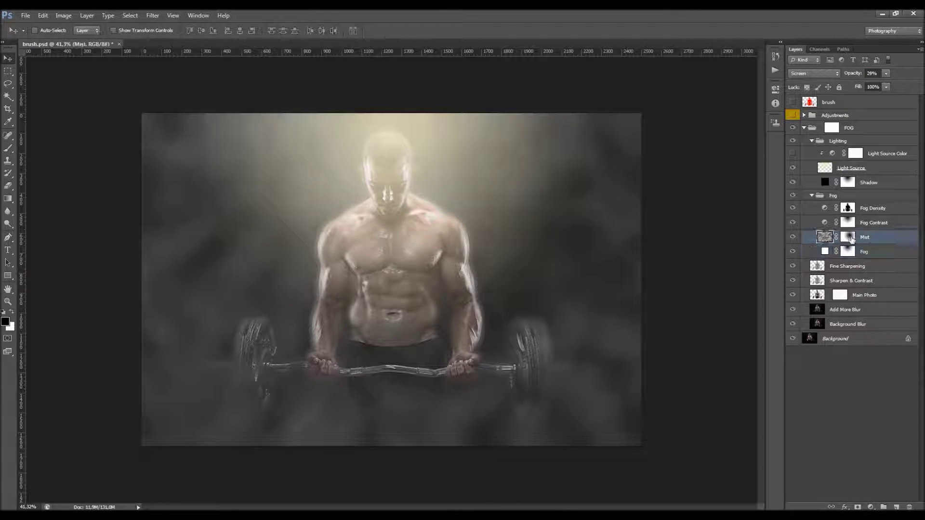
pyautogui.click(792, 237)
pyautogui.click(792, 237)
pyautogui.moveTo(857, 75); pyautogui.dragTo(848, 77)
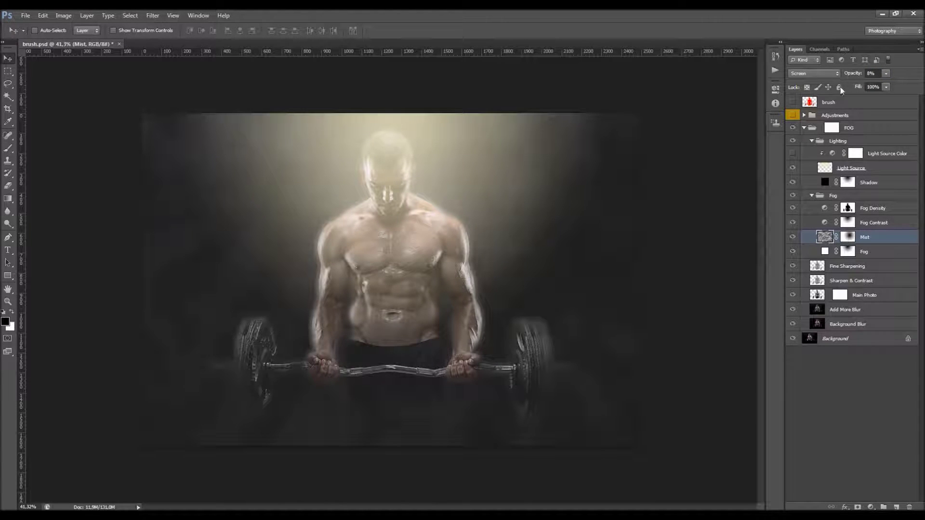
# - Examine the link between the Light Source, Shadow, Fog and Fog Contrast layers, and compare it with the Mist mask
pyautogui.click(849, 237)
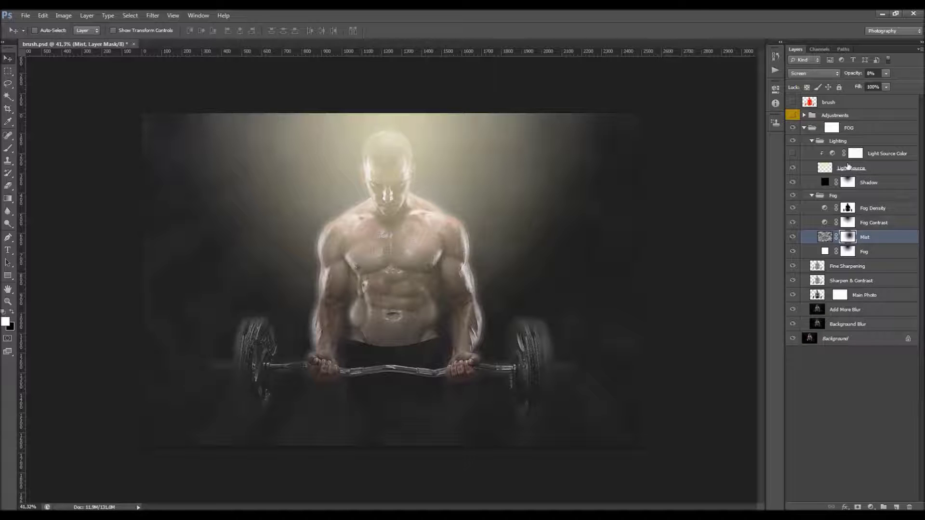
pyautogui.click(866, 170)
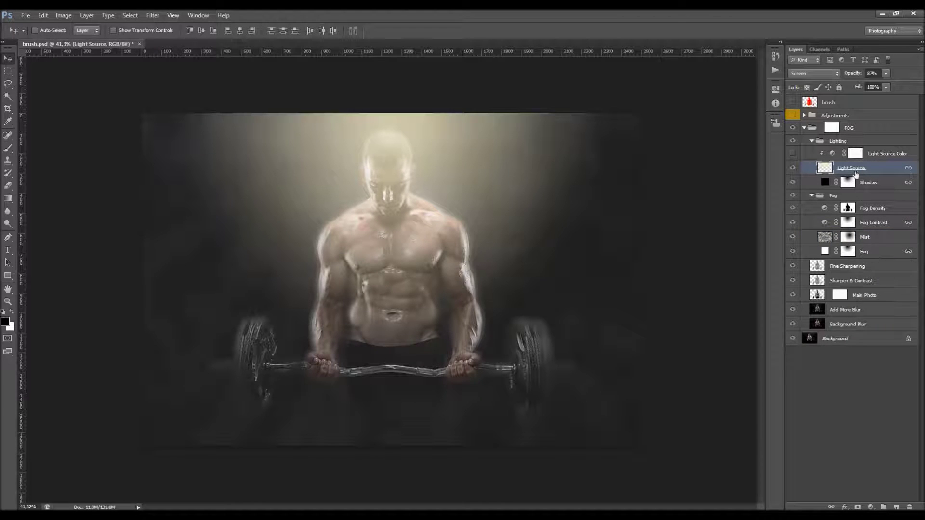
pyautogui.click(875, 184)
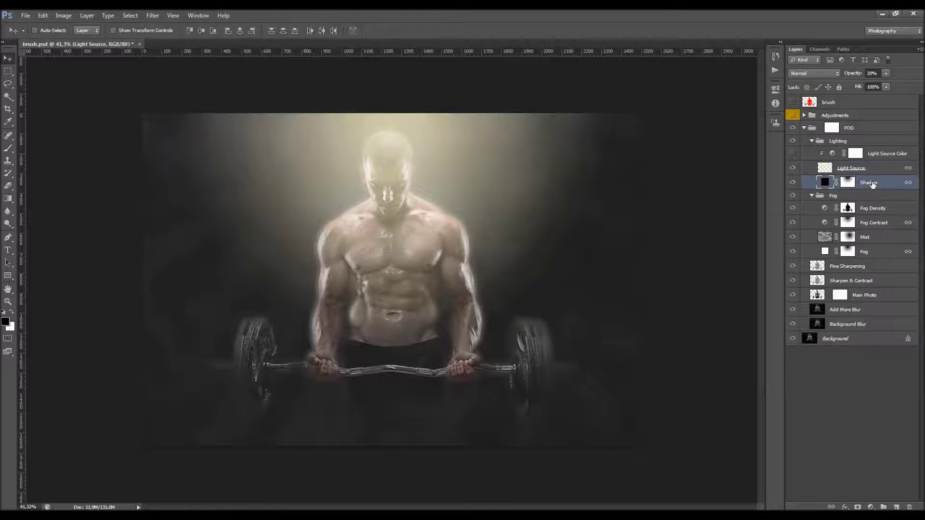
pyautogui.click(867, 251)
pyautogui.click(875, 226)
pyautogui.press('x')
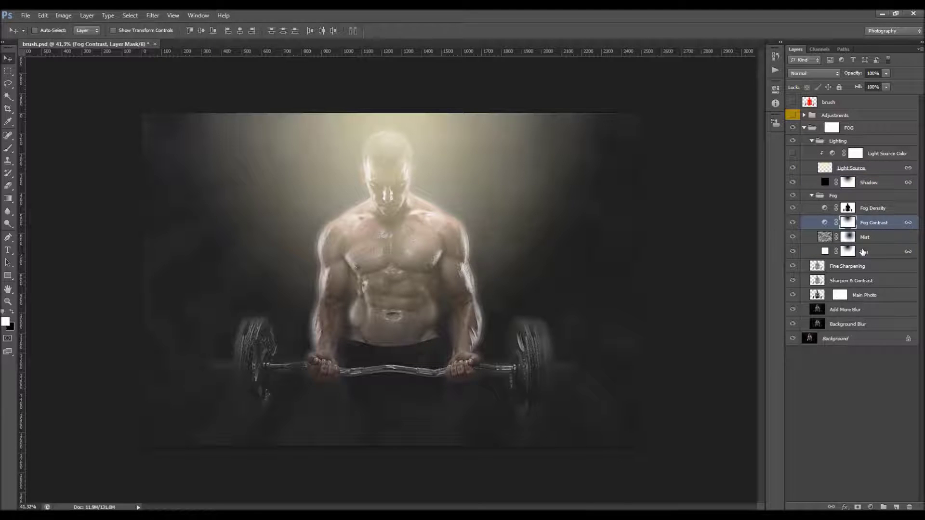
pyautogui.click(862, 251)
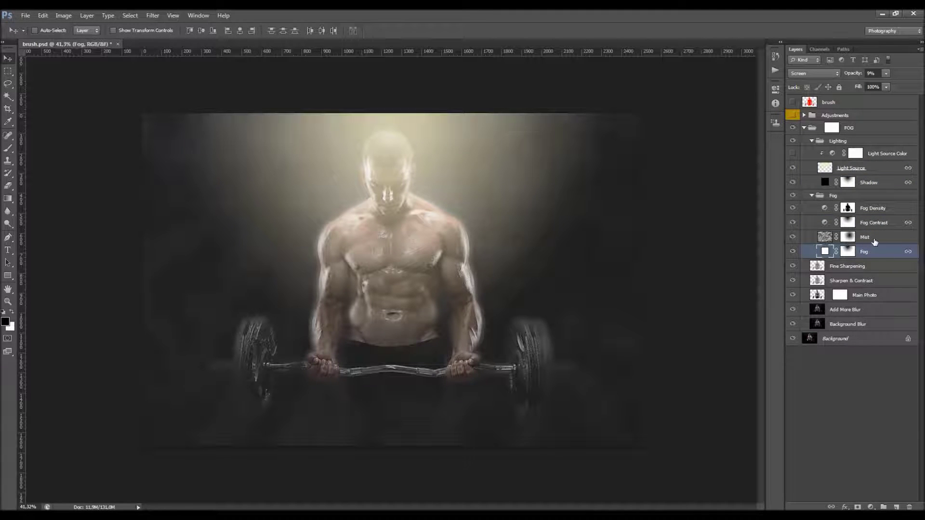
# - Delete the layer mask from the Mist layer
pyautogui.click(871, 240)
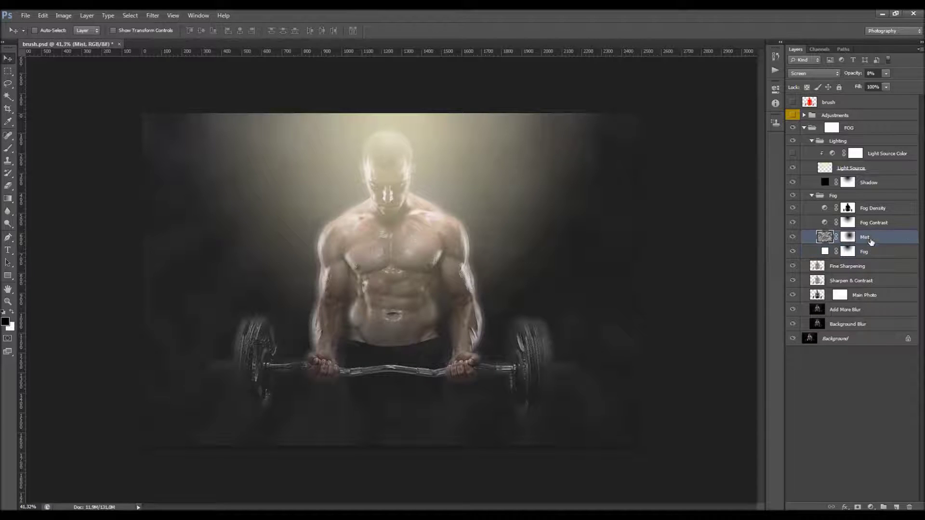
pyautogui.click(849, 237)
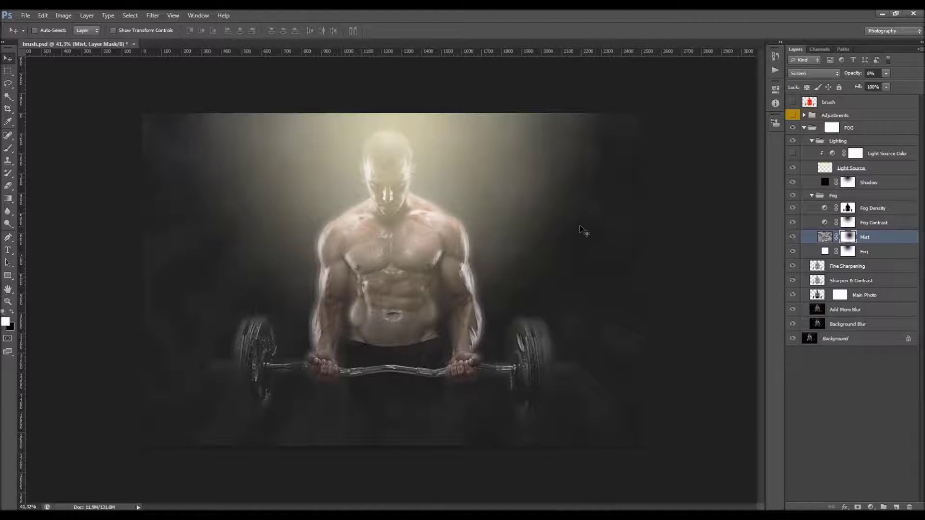
pyautogui.rightClick(847, 238)
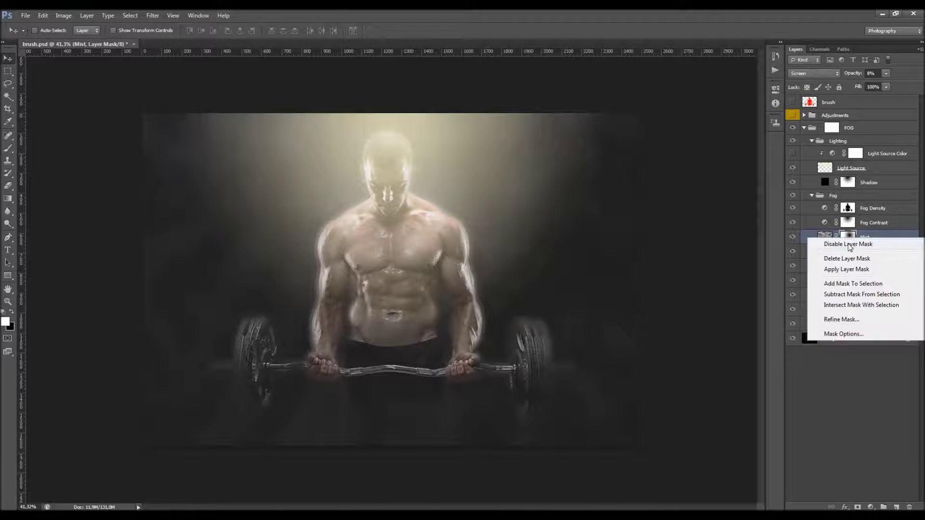
pyautogui.click(851, 259)
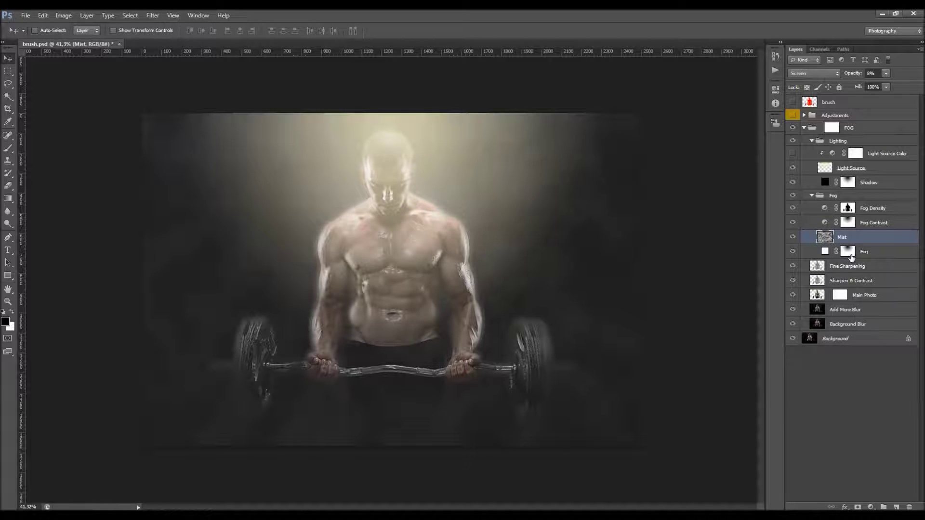
# - Add a mask to the Mist layer from the Light Source layer's transparency, and invert the mask
pyautogui.keyDown('ctrl'); pyautogui.click(825, 169); pyautogui.keyUp('ctrl')
pyautogui.click(857, 505)
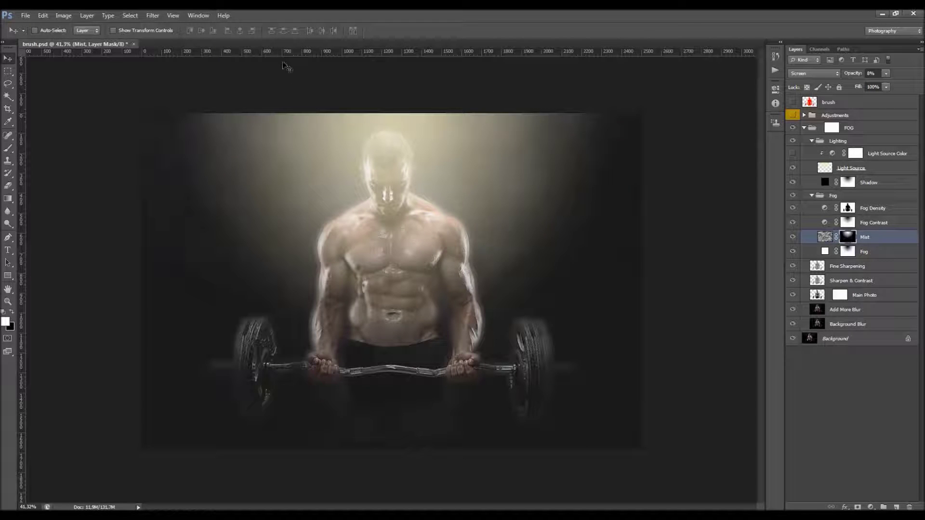
pyautogui.click(63, 16)
pyautogui.moveTo(96, 40)
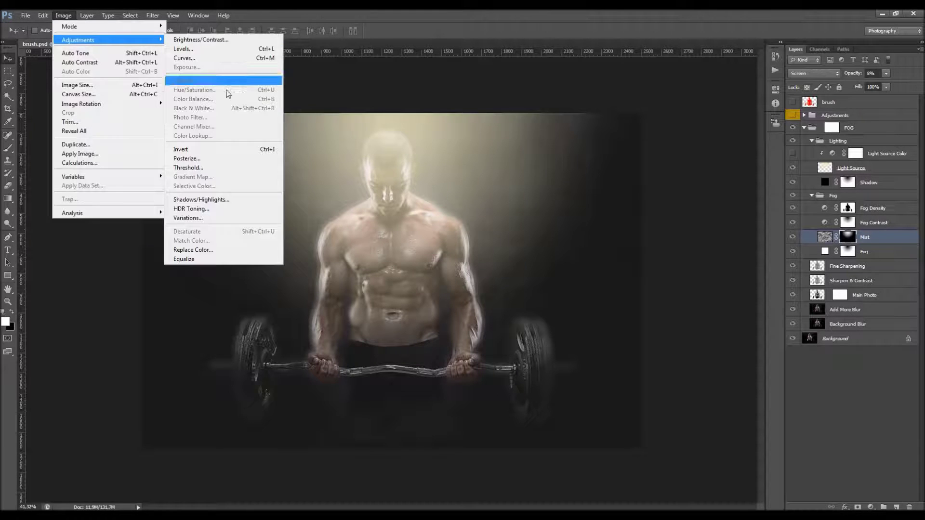
pyautogui.click(202, 149)
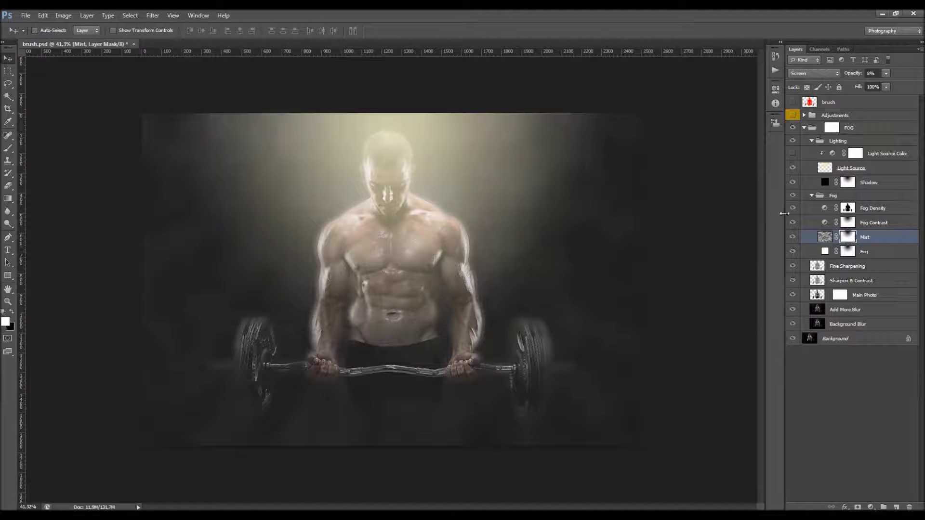
# - Compare the image with and without the Mist layer, and adjust the layer's opacity
pyautogui.click(793, 237)
pyautogui.click(792, 237)
pyautogui.click(792, 237)
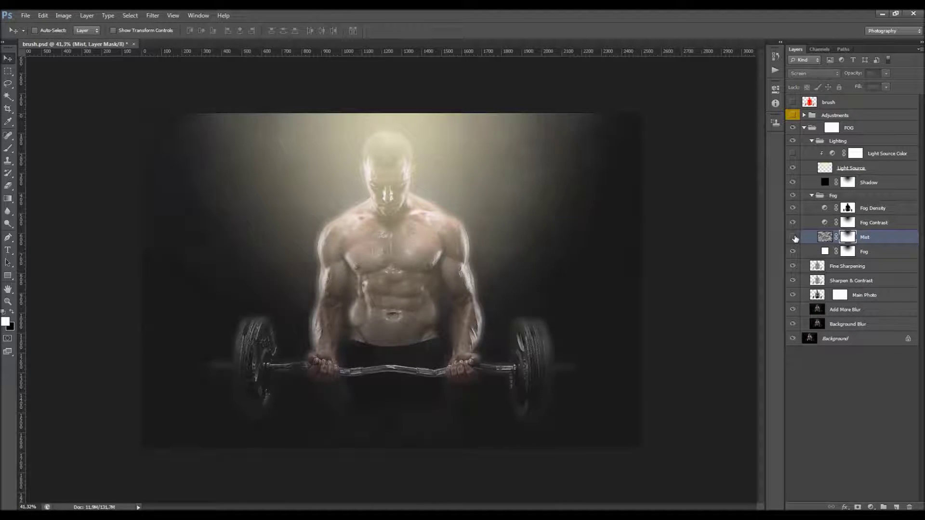
pyautogui.click(793, 237)
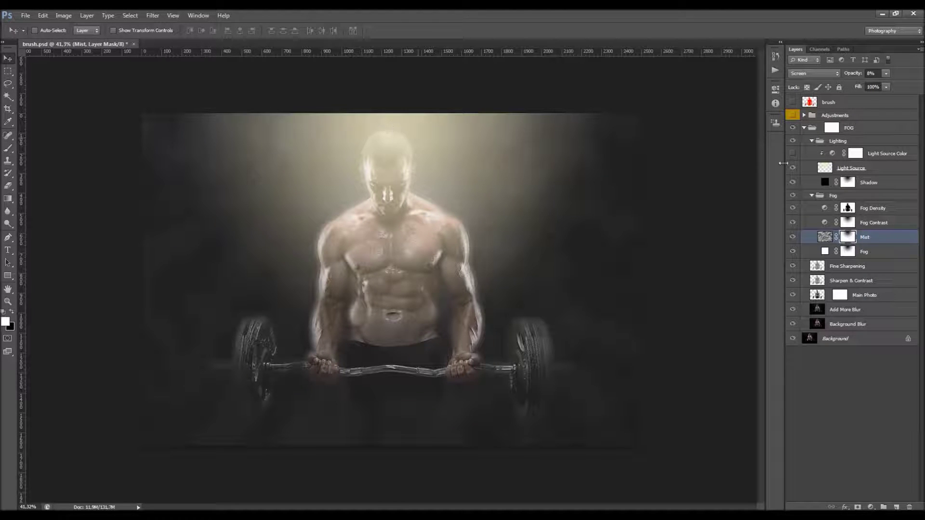
pyautogui.moveTo(854, 74); pyautogui.dragTo(800, 89)
# - Set the Fog layer's opacity to 13%
pyautogui.click(872, 253)
pyautogui.moveTo(854, 73); pyautogui.dragTo(846, 76)
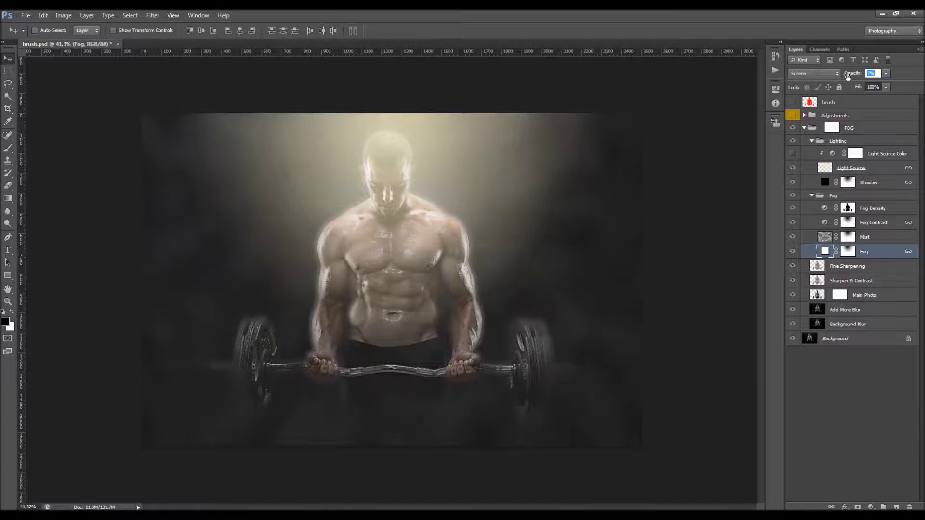
pyautogui.press('Return')
pyautogui.moveTo(845, 76); pyautogui.dragTo(850, 75)
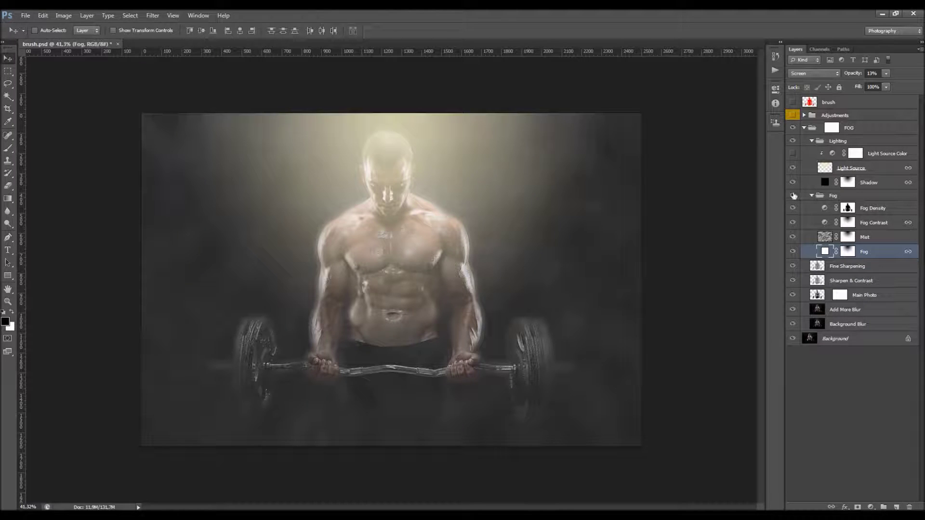
# - Examine the effect of the Fog Contrast layer and its link to the Fog and Light Source layers
pyautogui.click(879, 223)
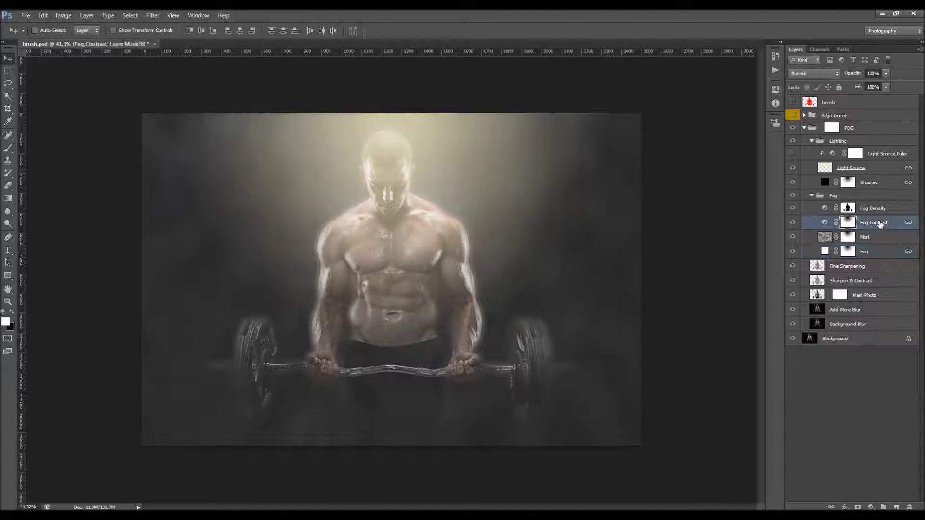
pyautogui.click(793, 222)
pyautogui.click(792, 222)
pyautogui.click(876, 245)
pyautogui.click(873, 223)
pyautogui.click(866, 170)
pyautogui.click(872, 222)
pyautogui.click(793, 222)
pyautogui.click(792, 223)
# - Lower the contrast value in the Fog Contrast layer's Brightness/Contrast adjustment
pyautogui.doubleClick(825, 223)
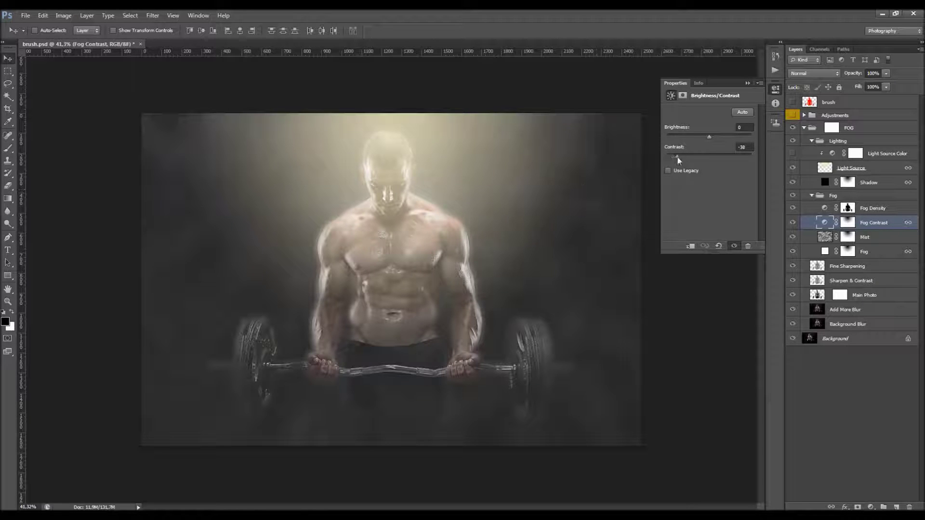
pyautogui.moveTo(702, 157); pyautogui.dragTo(596, 163)
pyautogui.click(748, 83)
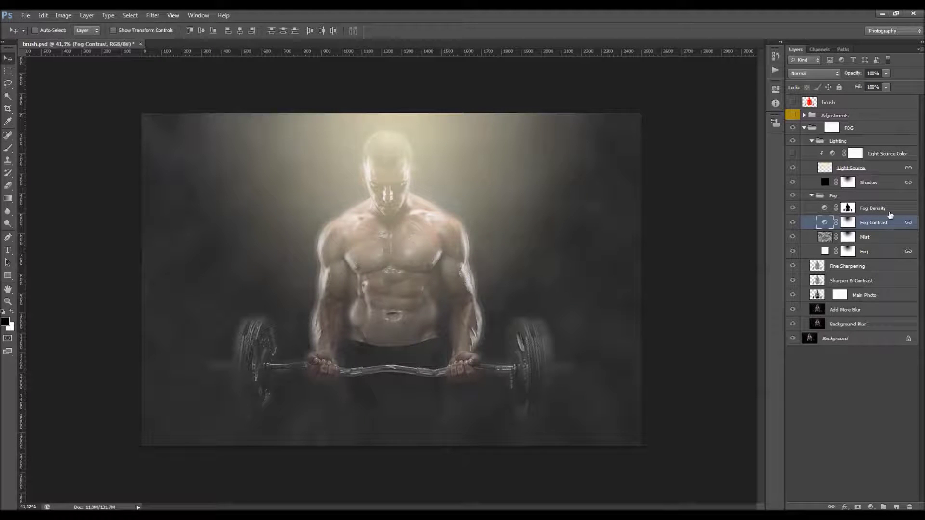
# - Compare the image with and without the Fog Density layer, and adjust the black output level of its Levels adjustment
pyautogui.click(890, 215)
pyautogui.click(793, 209)
pyautogui.click(792, 208)
pyautogui.doubleClick(825, 208)
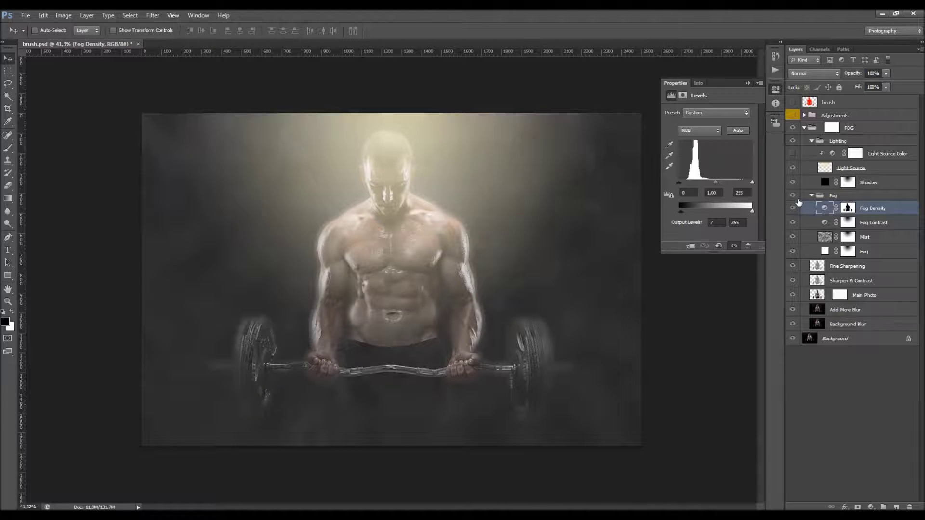
pyautogui.moveTo(684, 213)
pyautogui.mouseDown()
pyautogui.moveTo(701, 214)
pyautogui.moveTo(661, 222)
pyautogui.moveTo(682, 222)
pyautogui.mouseUp()
pyautogui.click(721, 223)
pyautogui.press('Return')
# - Collapse the Fog and Lighting subgroups and the main FOG group
pyautogui.click(839, 196)
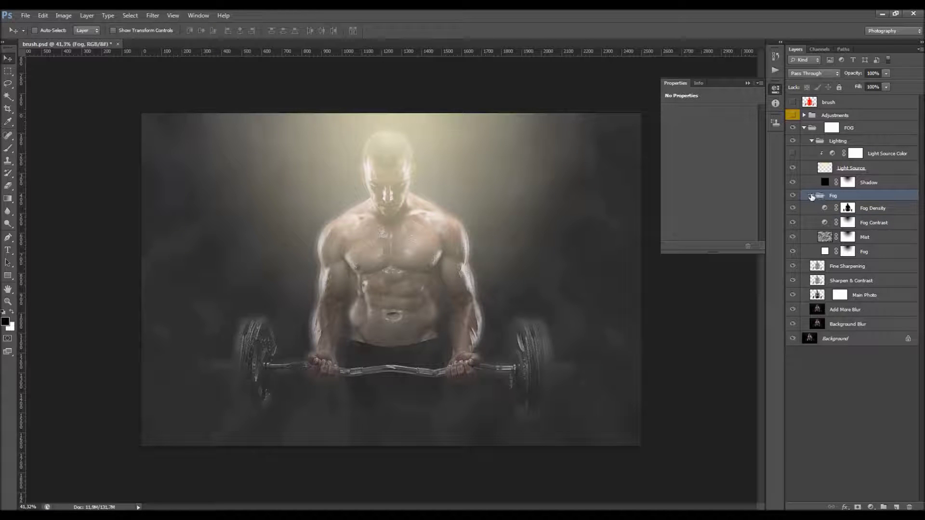
pyautogui.click(811, 196)
pyautogui.click(839, 140)
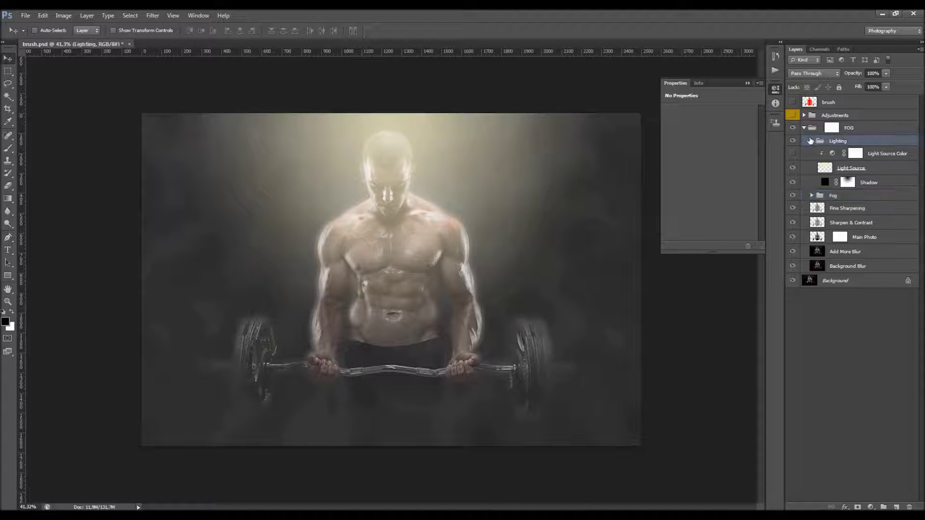
pyautogui.click(812, 141)
pyautogui.click(803, 127)
# - Make the Adjustments group visible and expand it
pyautogui.click(799, 116)
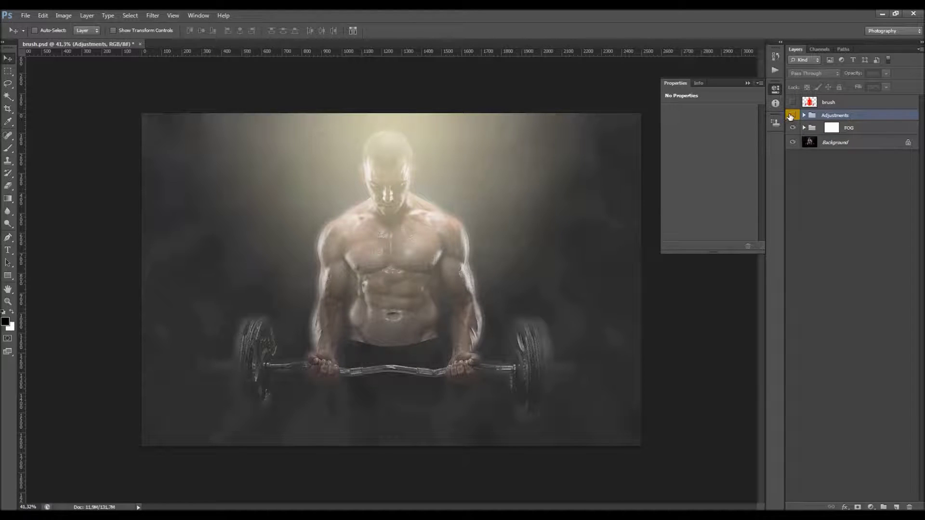
pyautogui.click(792, 115)
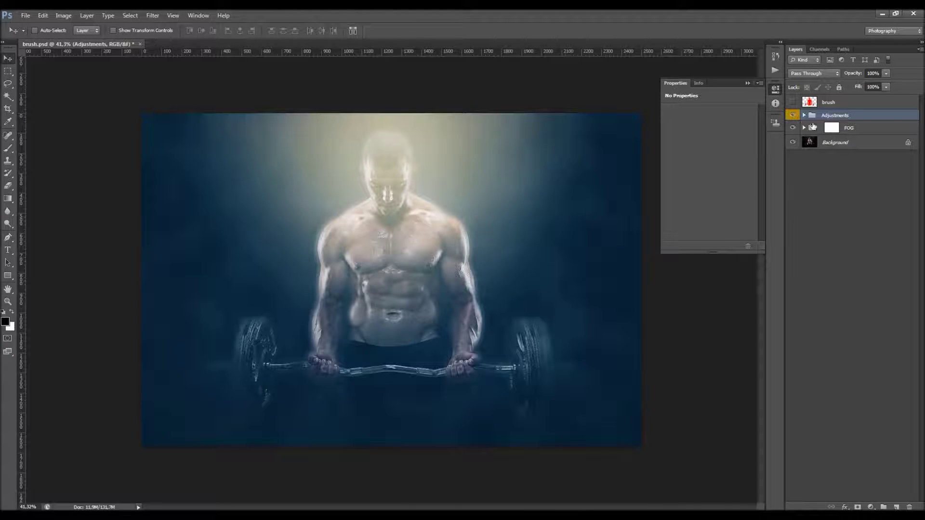
pyautogui.click(804, 116)
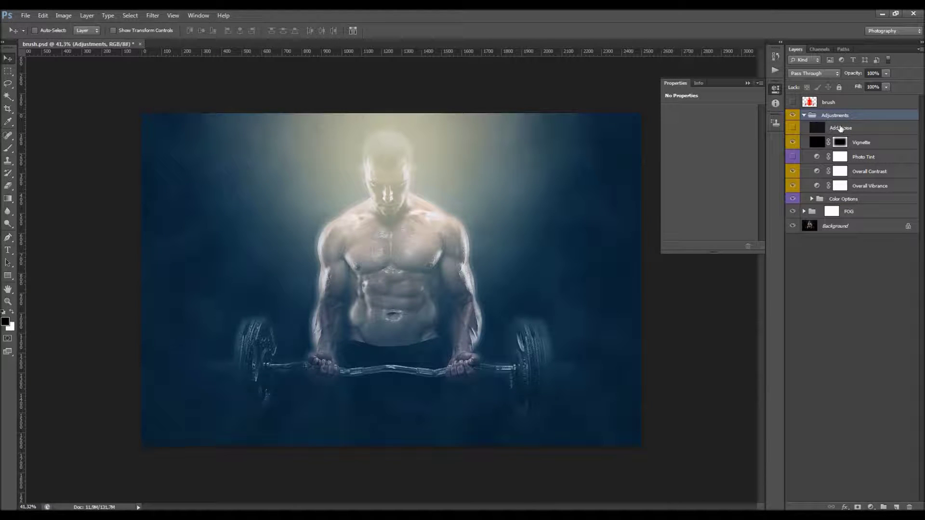
# - Make the Add Noise layer visible and reduce its opacity to 3%
pyautogui.click(838, 128)
pyautogui.click(792, 128)
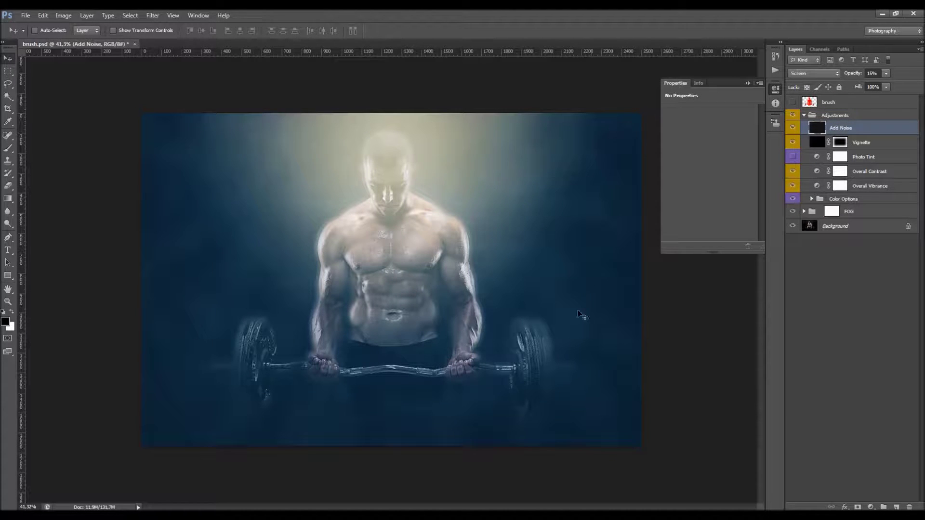
pyautogui.moveTo(856, 76); pyautogui.dragTo(853, 76)
pyautogui.click(865, 141)
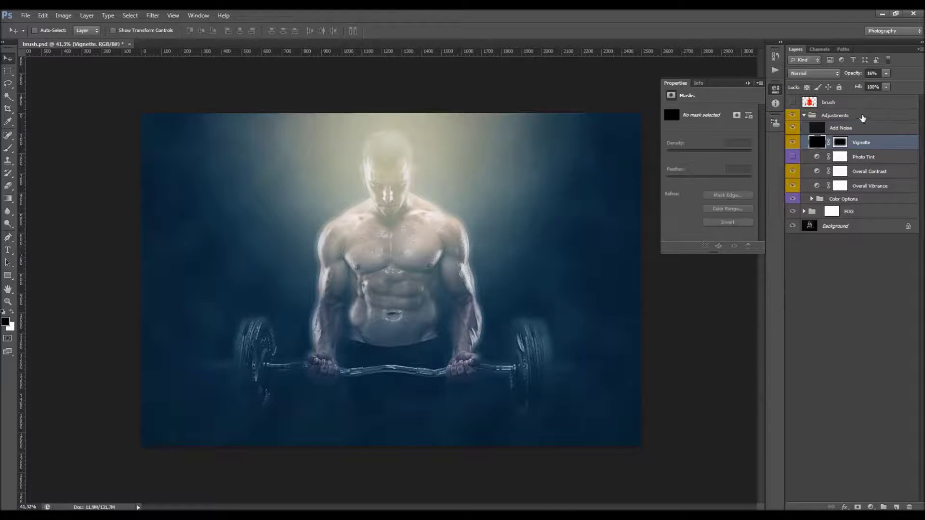
pyautogui.click(841, 128)
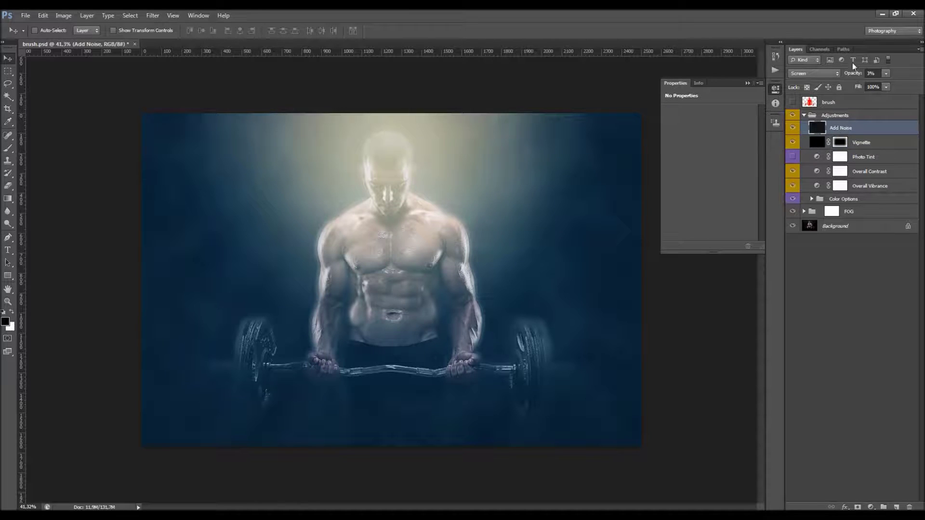
# - Compare the image with and without the Vignette layer, and set the layer's opacity to 25%
pyautogui.click(862, 143)
pyautogui.click(793, 142)
pyautogui.click(793, 142)
pyautogui.click(795, 144)
pyautogui.click(795, 143)
pyautogui.click(853, 73)
pyautogui.moveTo(854, 75); pyautogui.dragTo(856, 76)
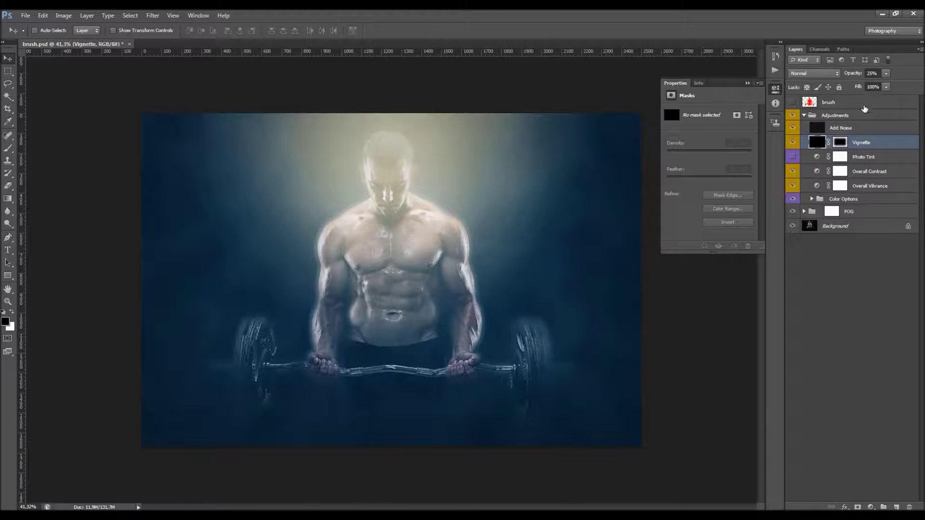
# - Try shifting the edge of the Vignette layer mask in both directions with Refine Mask, and discard the change
pyautogui.click(839, 142)
pyautogui.rightClick(839, 142)
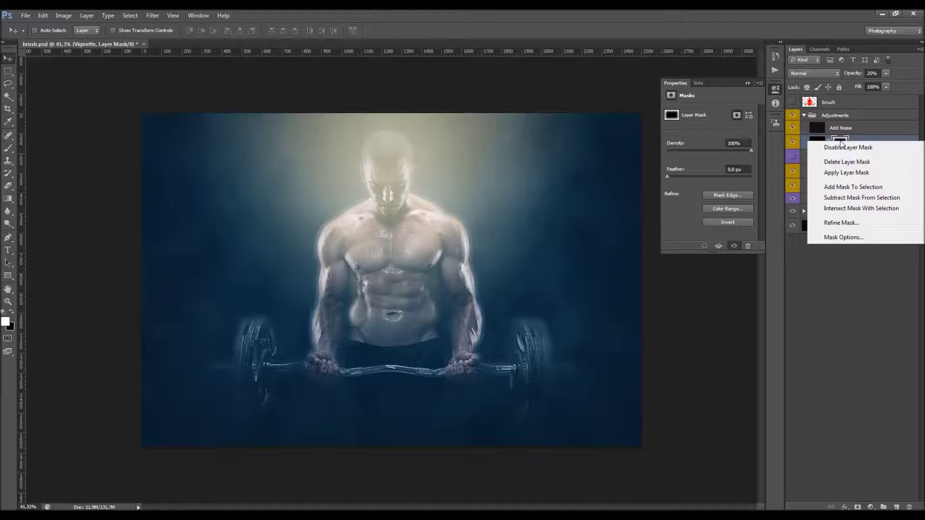
pyautogui.click(841, 222)
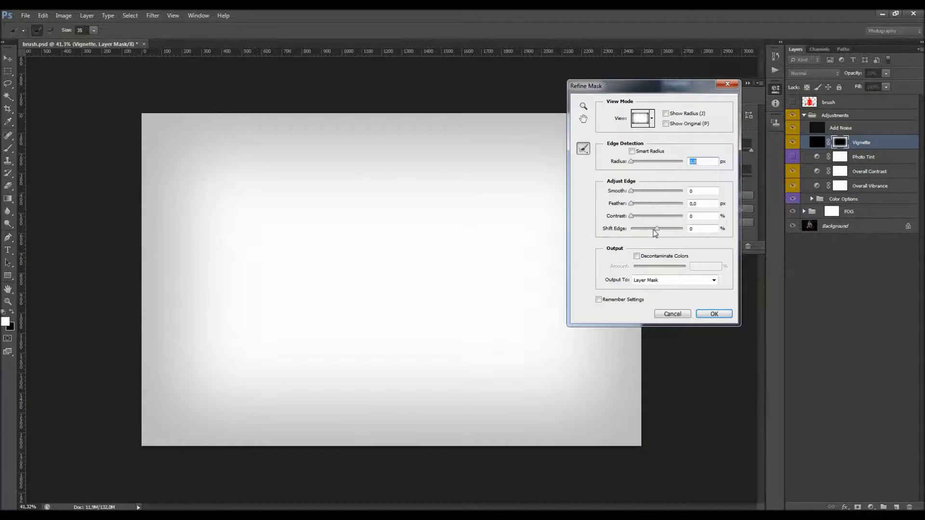
pyautogui.moveTo(652, 232); pyautogui.dragTo(647, 231)
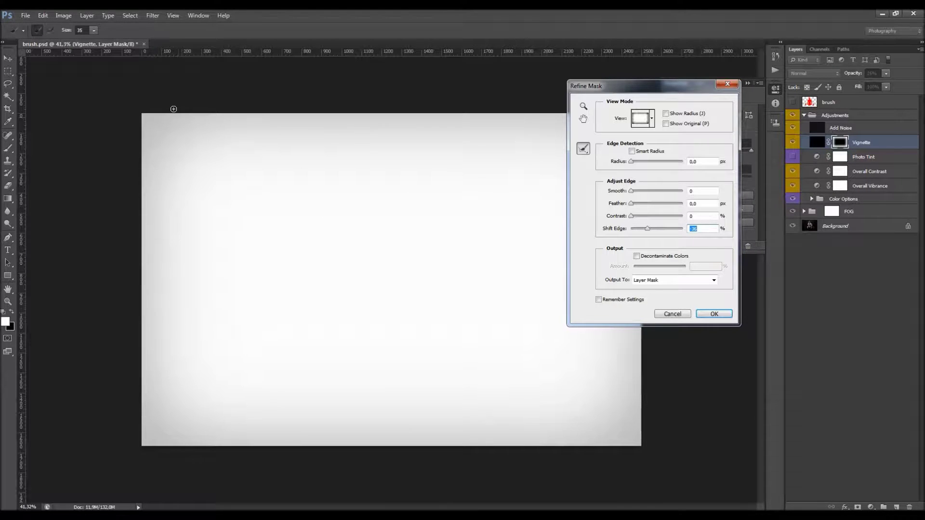
pyautogui.click(669, 229)
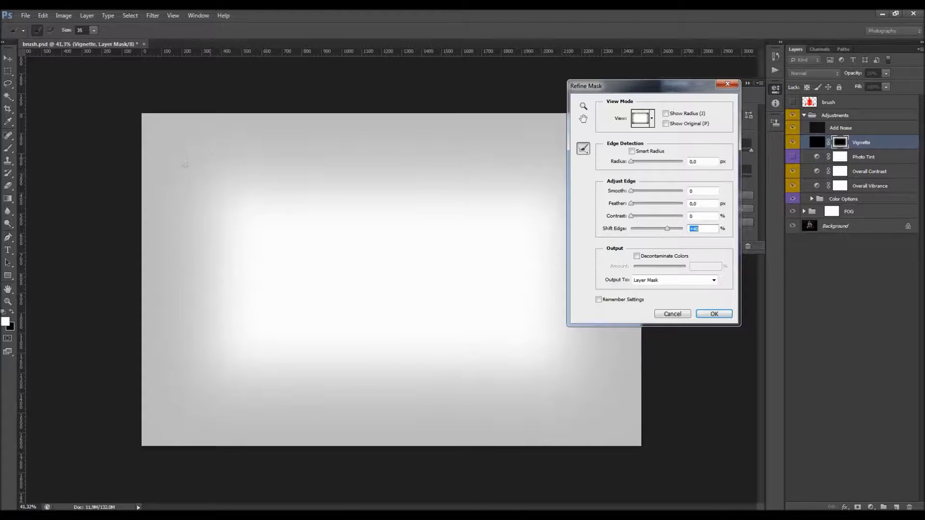
pyautogui.click(640, 229)
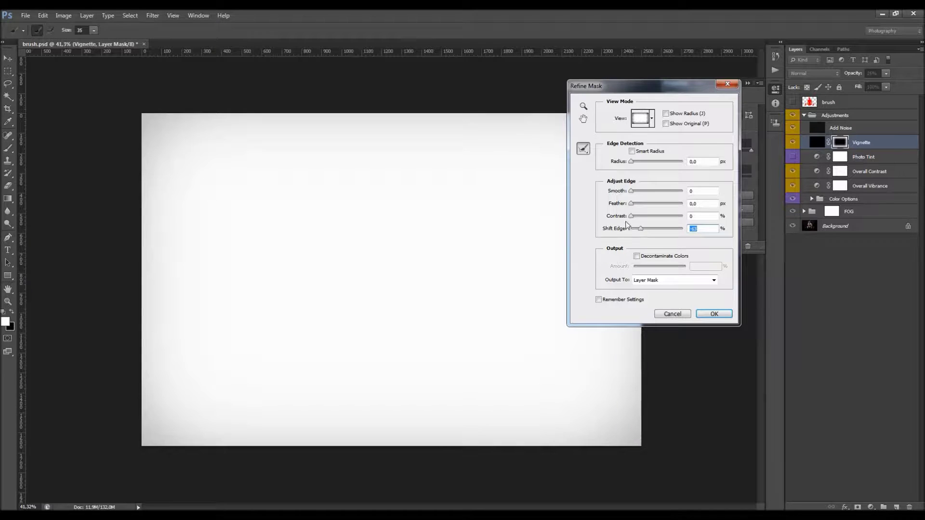
pyautogui.click(674, 313)
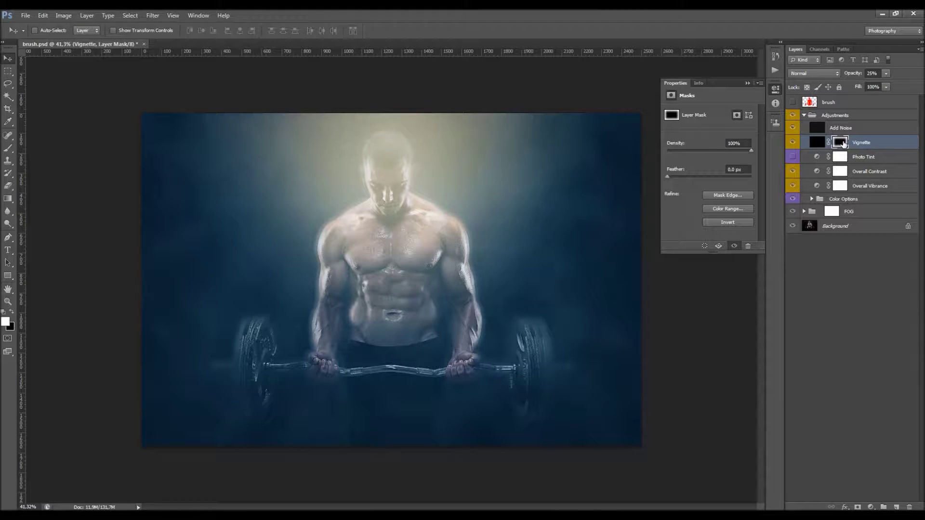
# - Set up the Brush tool with black as the foreground color and a size of 1800 px
pyautogui.press('b')
pyautogui.click(14, 313)
pyautogui.press(']')
pyautogui.press(']')
pyautogui.press(']')
pyautogui.press(']')
pyautogui.press(']')
pyautogui.press(']')
pyautogui.press(']')
pyautogui.press(']')
pyautogui.press(']')
pyautogui.press(']')
pyautogui.press(']')
pyautogui.press(']')
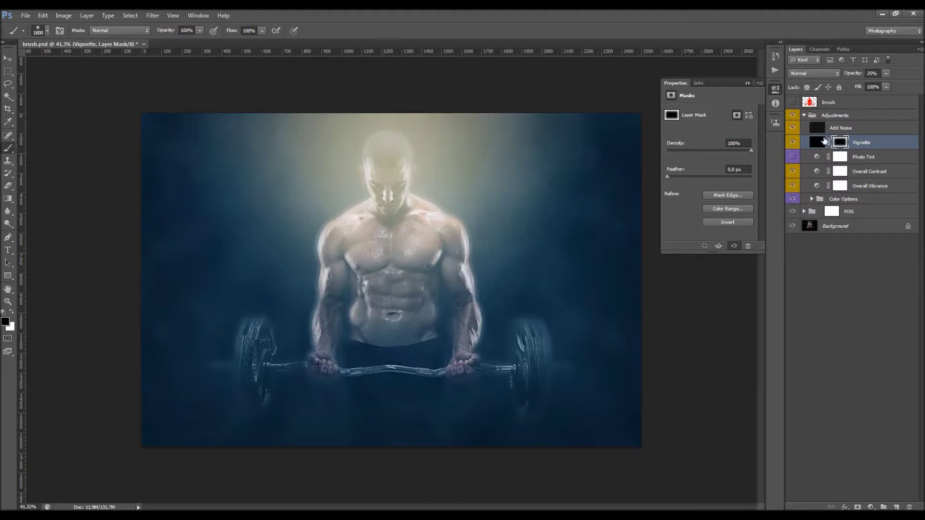
# - Load the Light Source layer's transparency as a selection, fill it with black on the Vignette mask, and deselect
pyautogui.click(804, 211)
pyautogui.click(811, 225)
pyautogui.keyDown('ctrl'); pyautogui.click(824, 252); pyautogui.keyUp('ctrl')
pyautogui.click(812, 225)
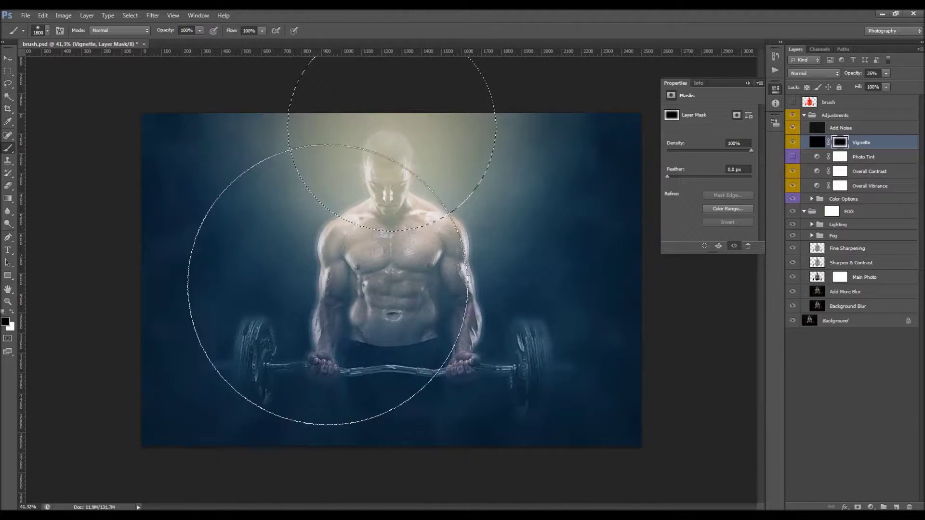
pyautogui.press('v')
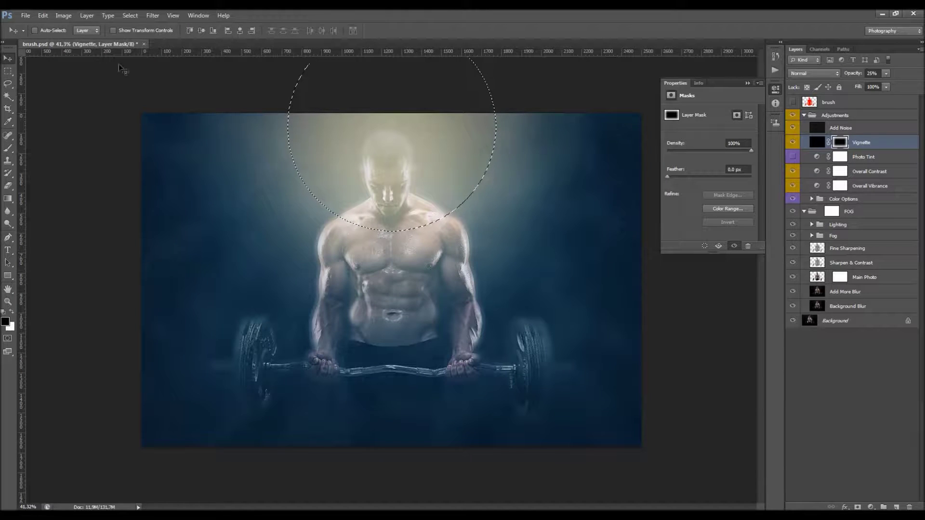
pyautogui.click(43, 16)
pyautogui.click(72, 150)
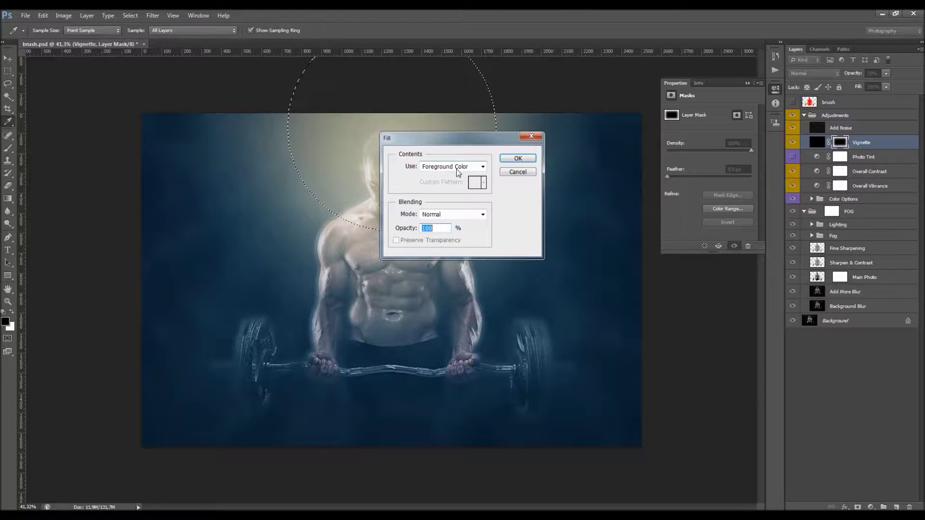
pyautogui.press('Return')
pyautogui.hotkey('ctrl', 'd')
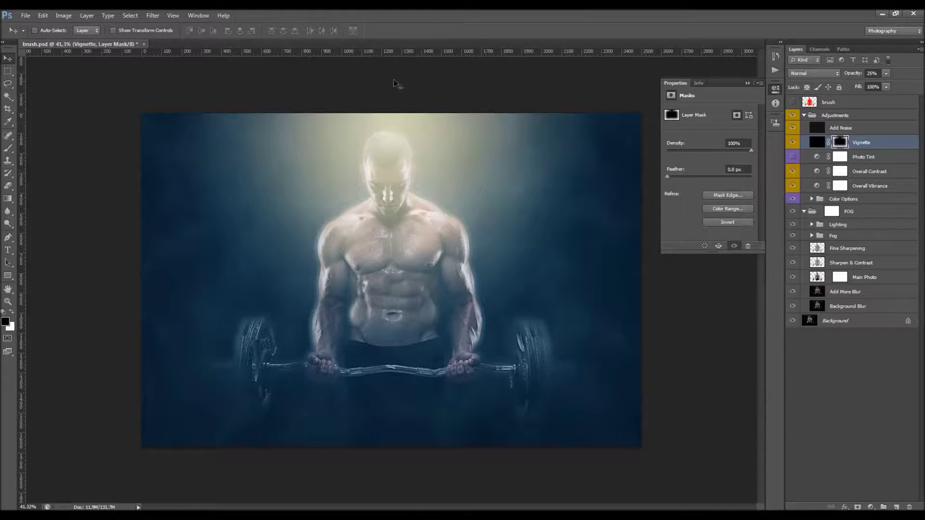
# - Display the Vignette mask on its own and paint its upper center black with a 1000 px brush, checking the photo
pyautogui.keyDown('alt'); pyautogui.click(838, 141); pyautogui.keyUp('alt')
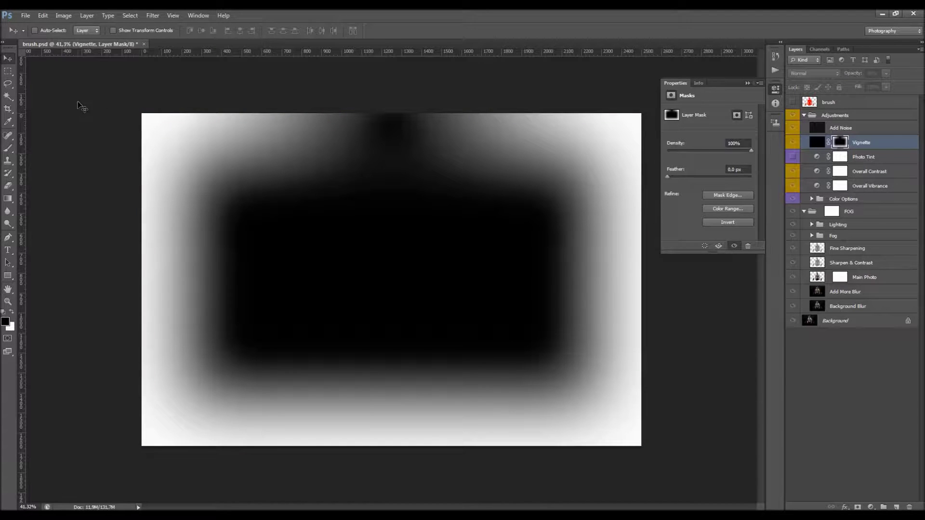
pyautogui.click(8, 147)
pyautogui.press('[')
pyautogui.press('[')
pyautogui.press('[')
pyautogui.press('[')
pyautogui.press('[')
pyautogui.click(392, 165)
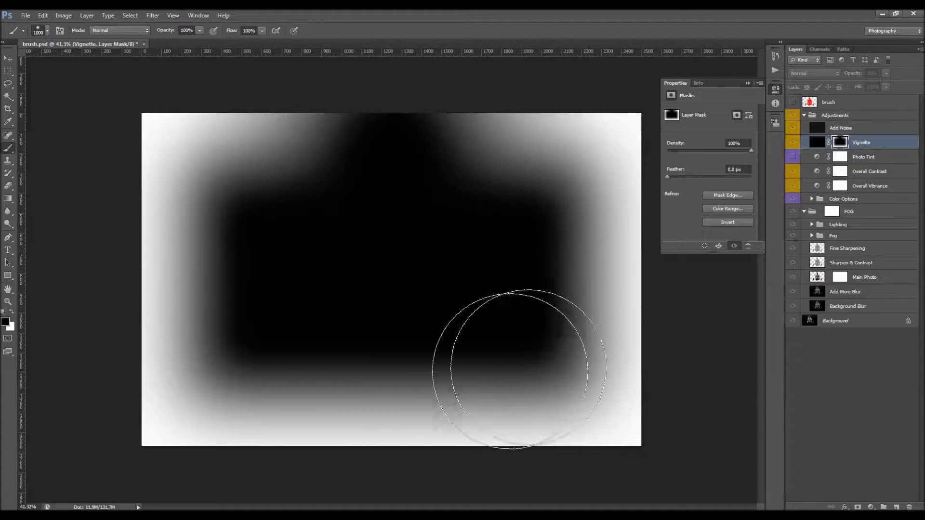
pyautogui.keyDown('alt'); pyautogui.click(840, 143); pyautogui.keyUp('alt')
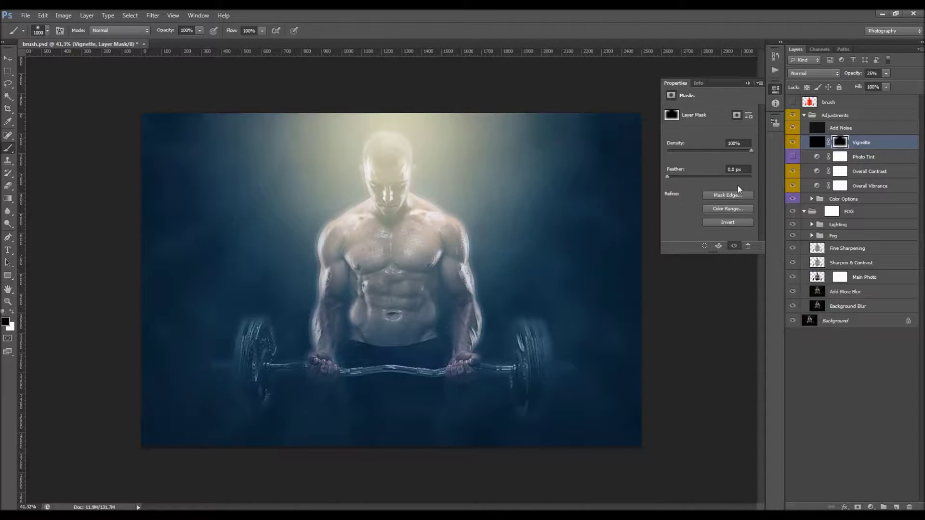
pyautogui.keyDown('alt'); pyautogui.click(839, 143); pyautogui.keyUp('alt')
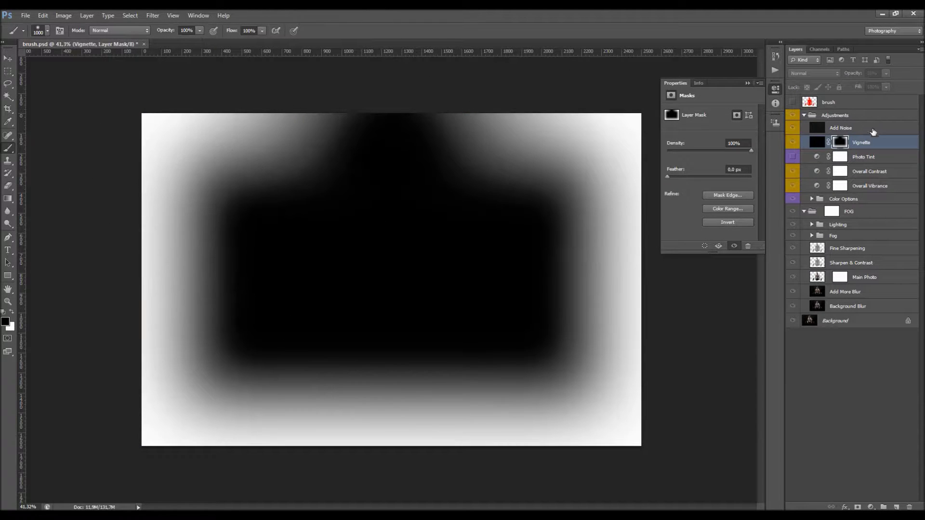
# - Return from the Vignette mask view to the photo, switch to the Move tool and turn on the Photo Tint layer
pyautogui.keyDown('alt'); pyautogui.click(838, 141); pyautogui.keyUp('alt')
pyautogui.press('v')
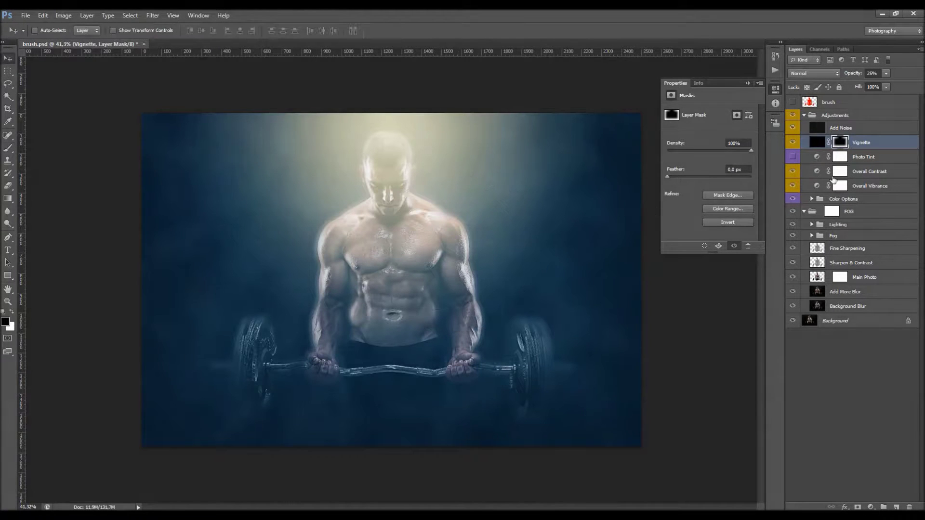
pyautogui.click(870, 157)
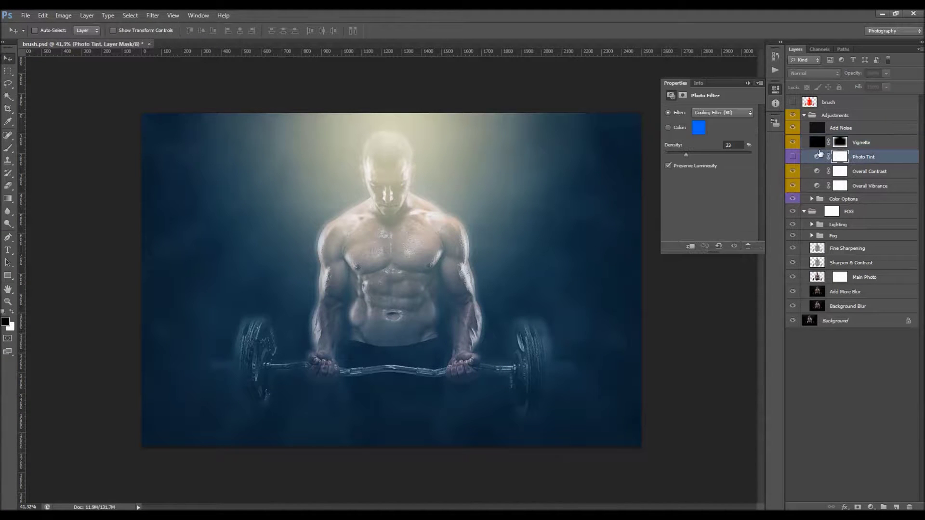
pyautogui.click(794, 156)
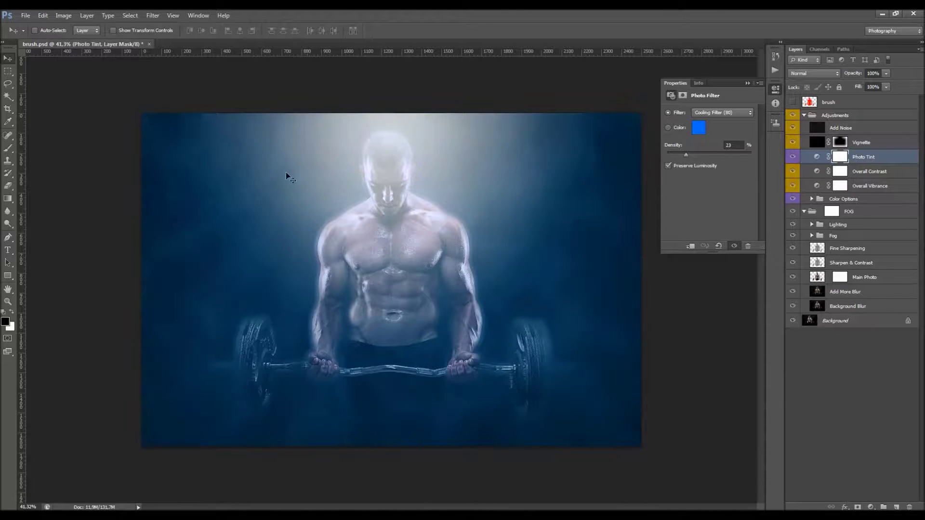
# - Set the Photo Tint layer's photo filter to Warming Filter (85) and slightly reduce the layer's opacity
pyautogui.click(730, 112)
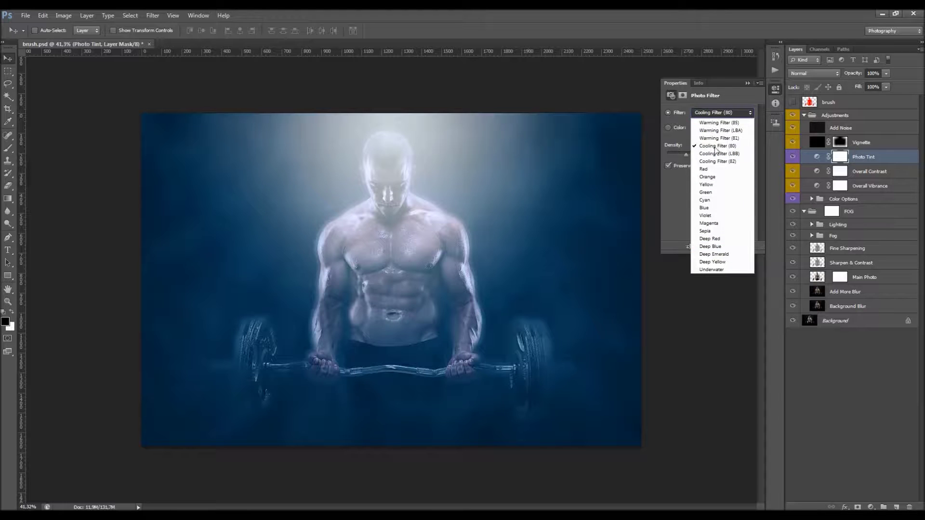
pyautogui.click(711, 122)
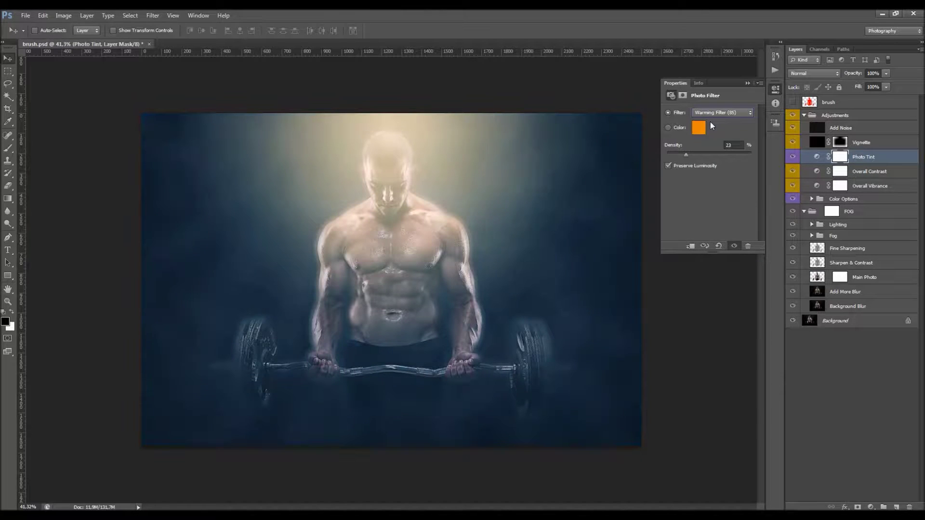
pyautogui.click(724, 112)
pyautogui.click(726, 118)
pyautogui.click(775, 89)
pyautogui.moveTo(849, 76); pyautogui.dragTo(843, 77)
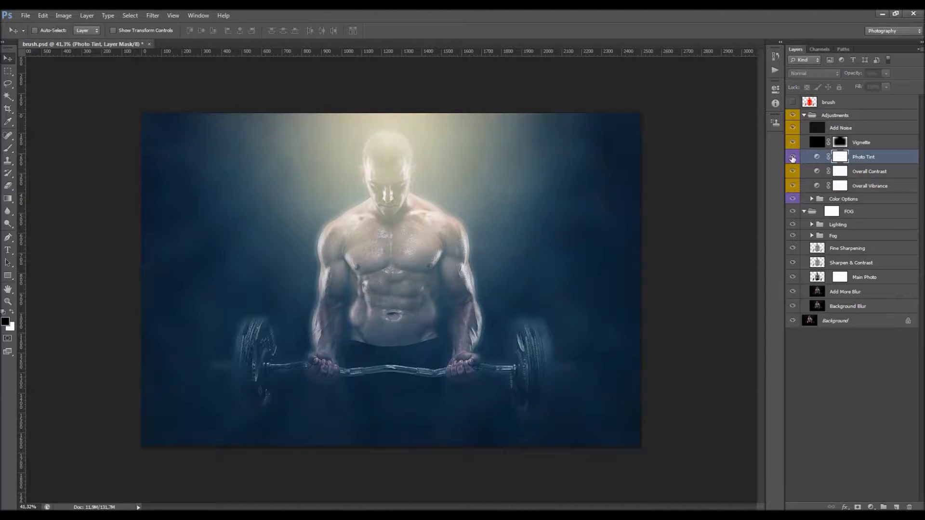
# - Set the Overall Contrast layer's opacity to 38% and toggle its visibility to compare the effect
pyautogui.click(874, 169)
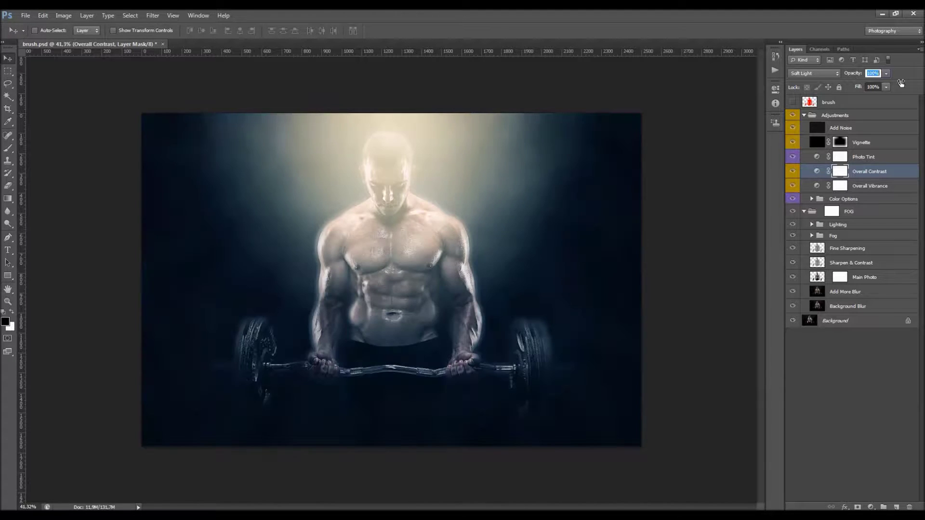
pyautogui.moveTo(906, 81); pyautogui.dragTo(792, 105)
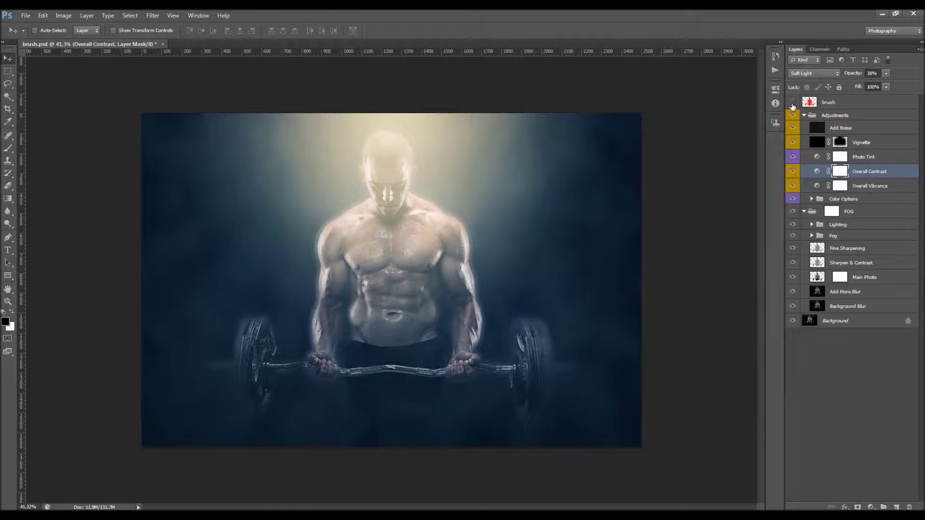
pyautogui.click(797, 172)
pyautogui.click(797, 173)
pyautogui.click(792, 171)
pyautogui.click(791, 171)
# - Open the Overall Vibrance adjustment and try different vibrance and saturation amounts, ending with vibrance slightly raised
pyautogui.click(862, 187)
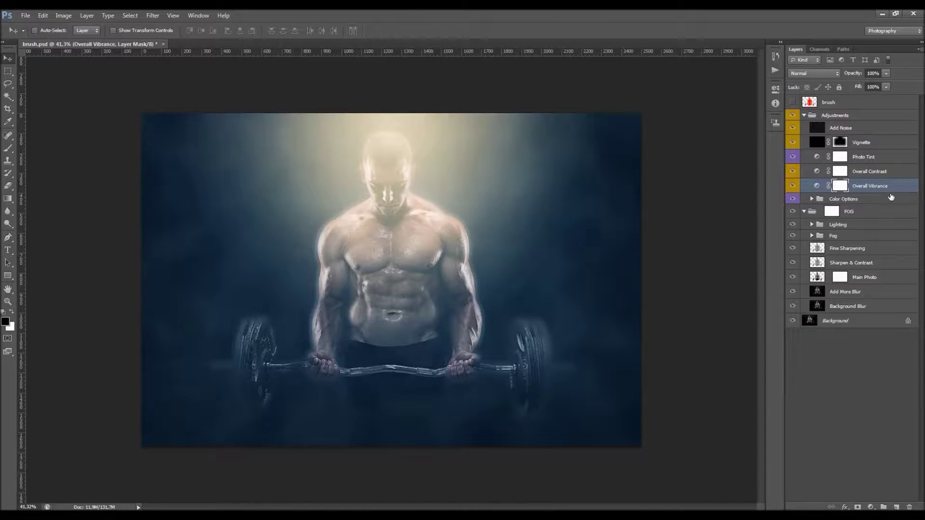
pyautogui.doubleClick(816, 185)
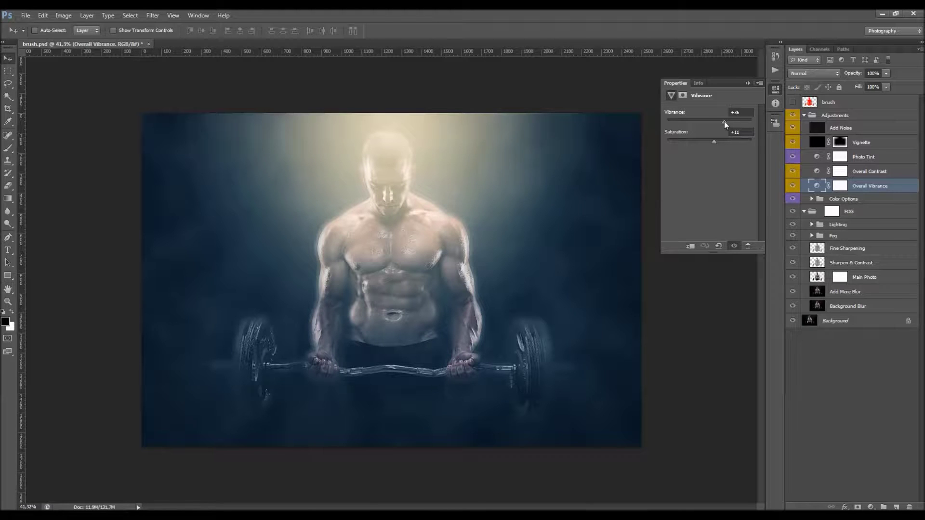
pyautogui.moveTo(725, 121)
pyautogui.mouseDown()
pyautogui.moveTo(694, 123)
pyautogui.moveTo(714, 123)
pyautogui.mouseUp()
pyautogui.click(726, 140)
pyautogui.moveTo(726, 121); pyautogui.dragTo(729, 121)
pyautogui.click(747, 83)
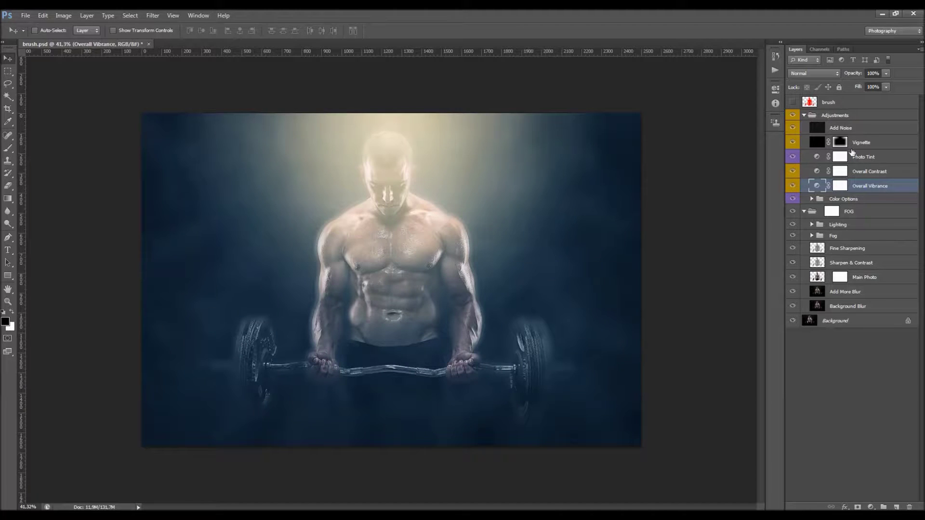
# - Compare the photo with and without the Overall Contrast layer and fine-tune that layer's opacity
pyautogui.click(793, 172)
pyautogui.click(792, 172)
pyautogui.click(871, 173)
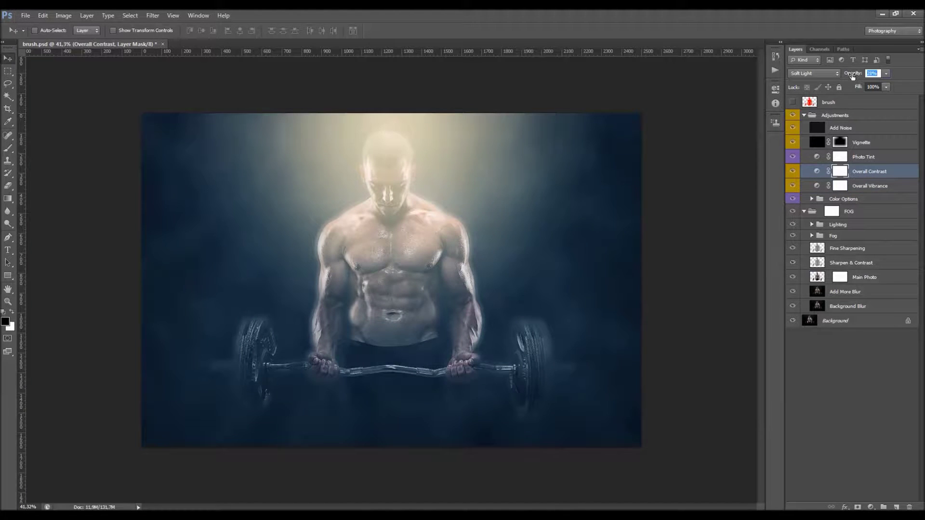
pyautogui.press('Return')
# - Expand the Color Options group and compare the photo with and without Color Option 1, leaving that option hidden
pyautogui.click(848, 198)
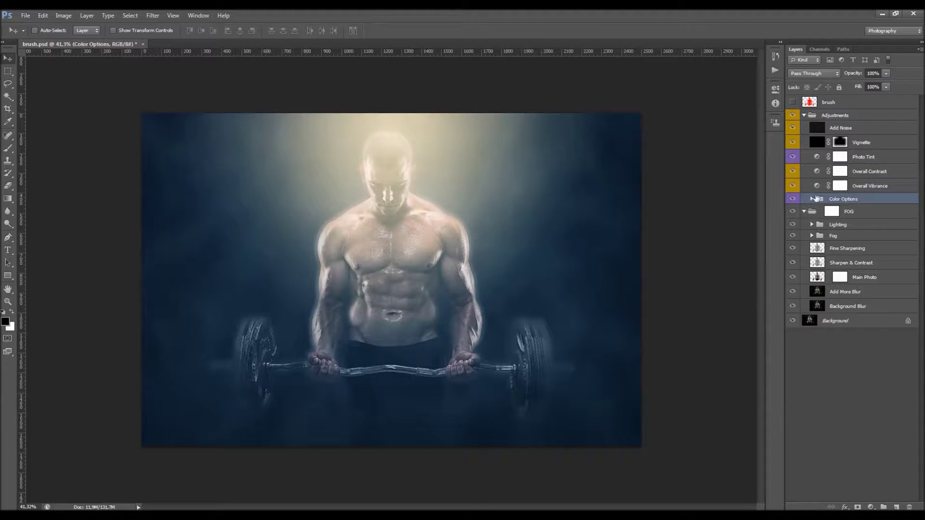
pyautogui.click(813, 199)
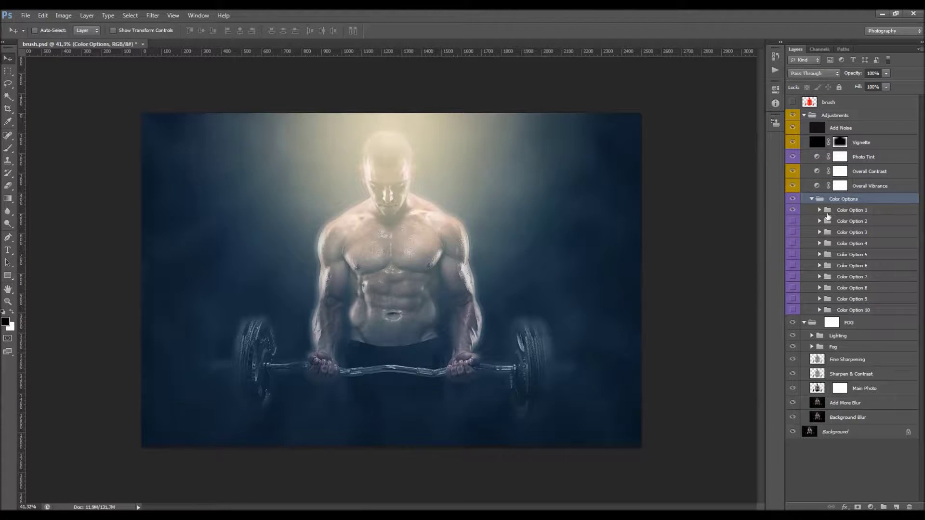
pyautogui.click(839, 211)
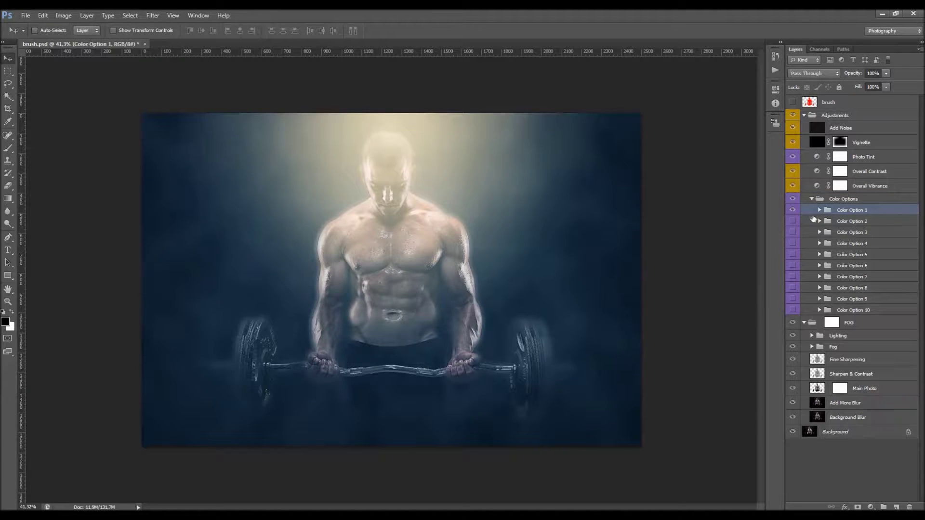
pyautogui.click(793, 210)
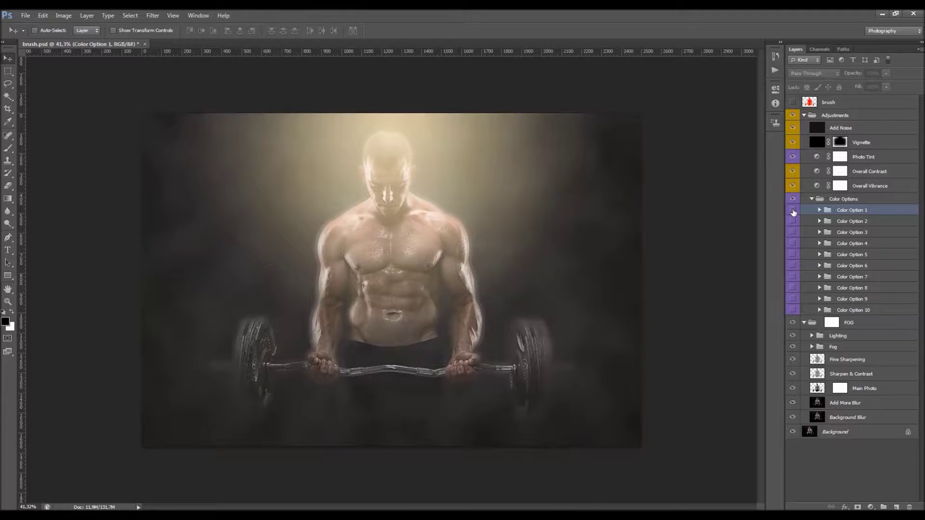
pyautogui.click(793, 210)
pyautogui.click(793, 210)
# - Preview Color Options 2, 3, 5 and 10 one at a time, hiding each again
pyautogui.click(854, 221)
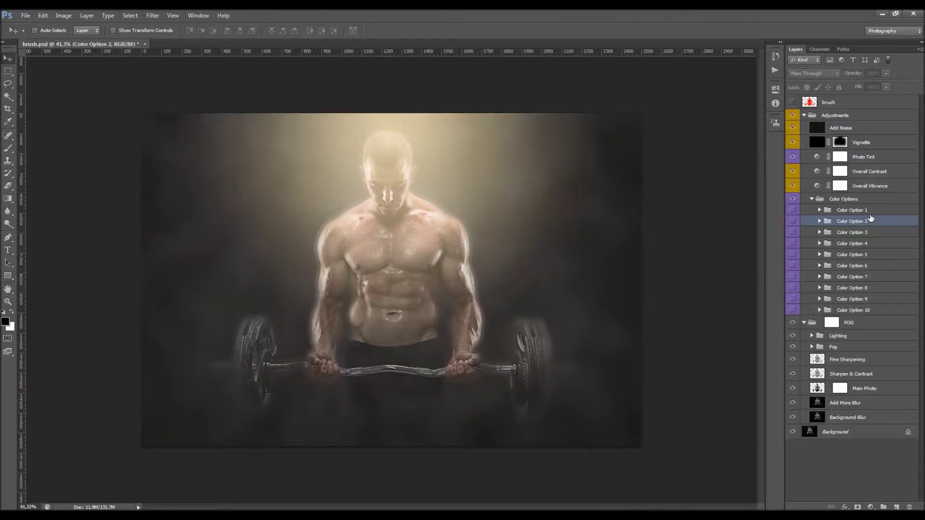
pyautogui.click(793, 222)
pyautogui.click(794, 221)
pyautogui.click(847, 233)
pyautogui.click(793, 233)
pyautogui.click(793, 233)
pyautogui.click(793, 255)
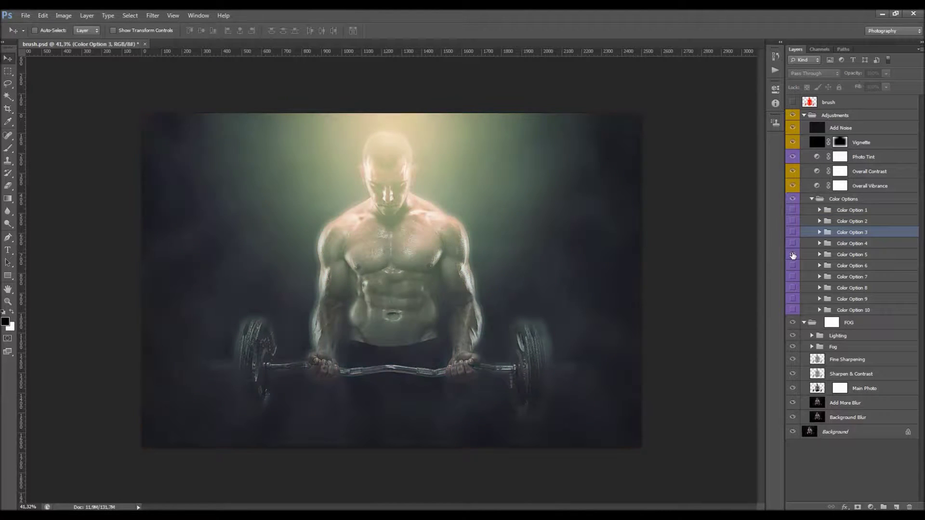
pyautogui.click(793, 255)
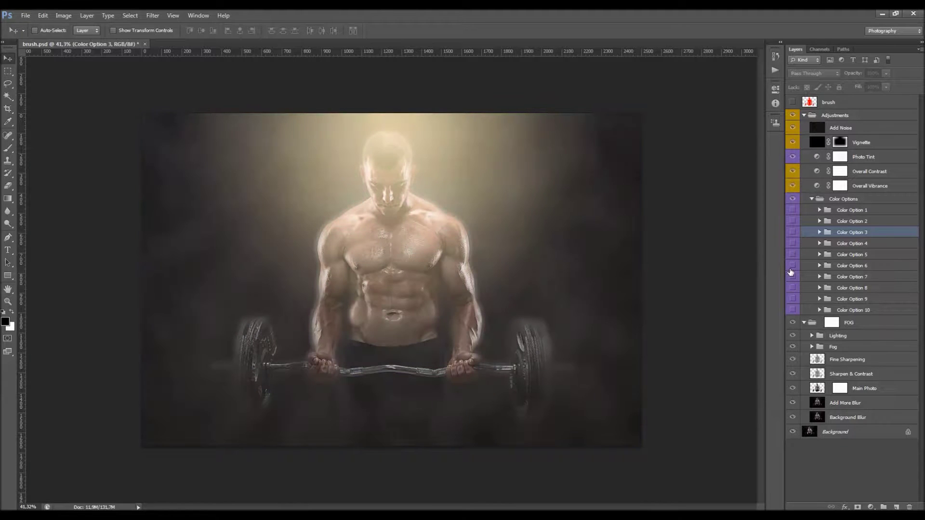
pyautogui.click(792, 310)
pyautogui.click(830, 308)
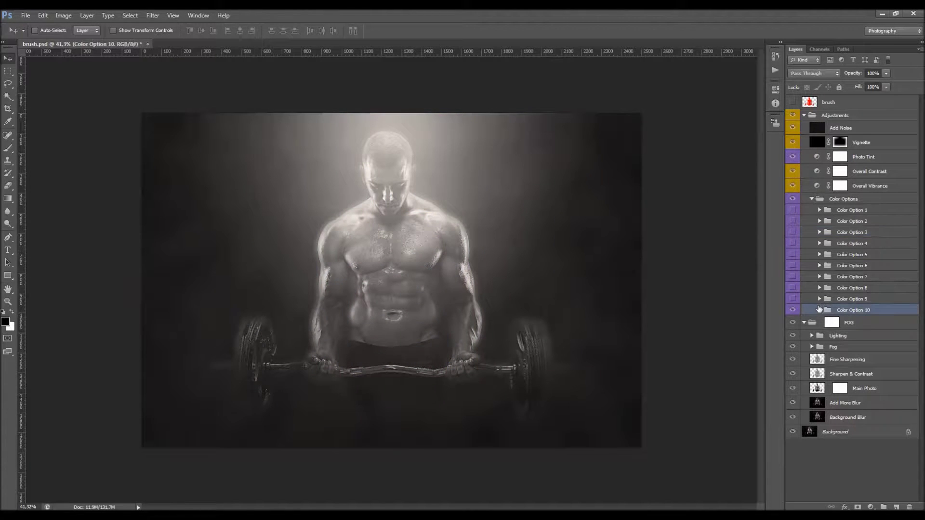
pyautogui.click(793, 311)
# - Turn on Color Option 9 and expand it to inspect its Selective Color 7 and Gradient Fill 4 layers
pyautogui.click(793, 299)
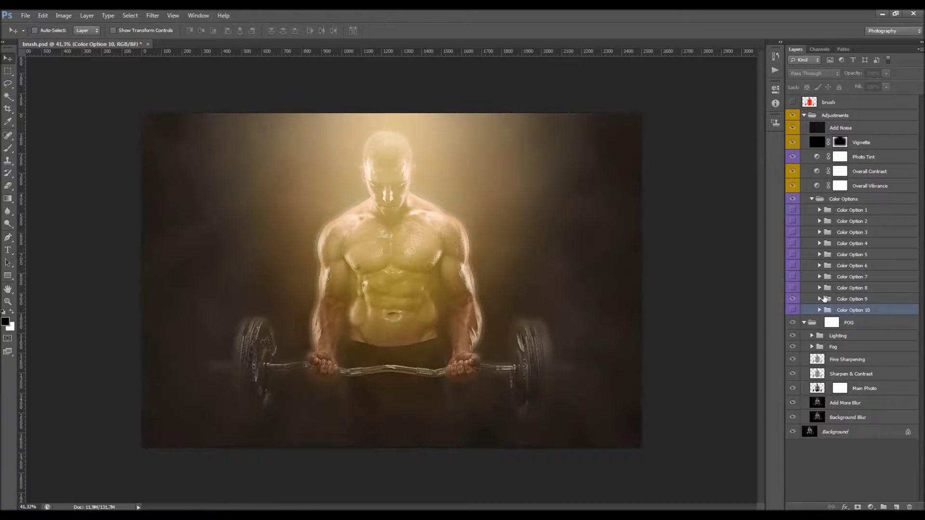
pyautogui.click(820, 299)
pyautogui.click(882, 326)
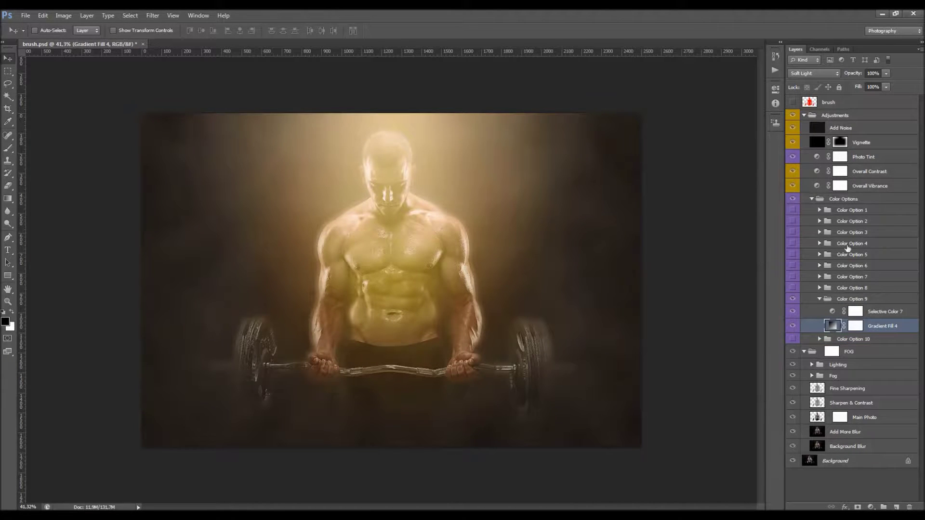
pyautogui.click(859, 314)
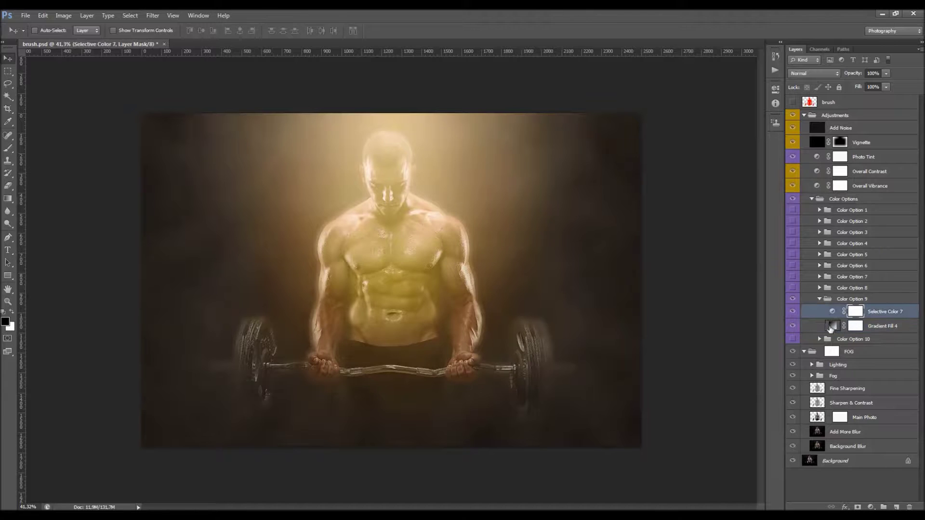
pyautogui.click(836, 327)
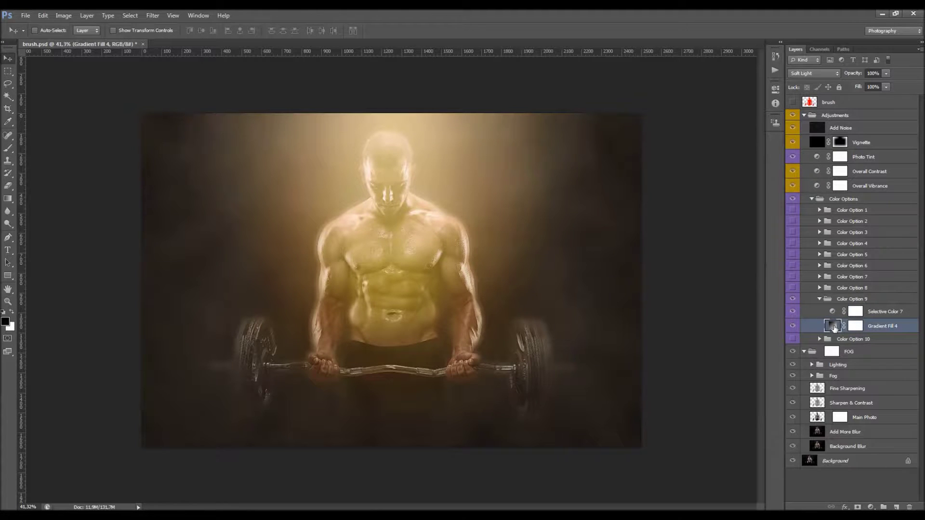
# - Open the Gradient Fill 4 settings and try repositioning the radial glow, ending over the man's head and the light source
pyautogui.doubleClick(834, 326)
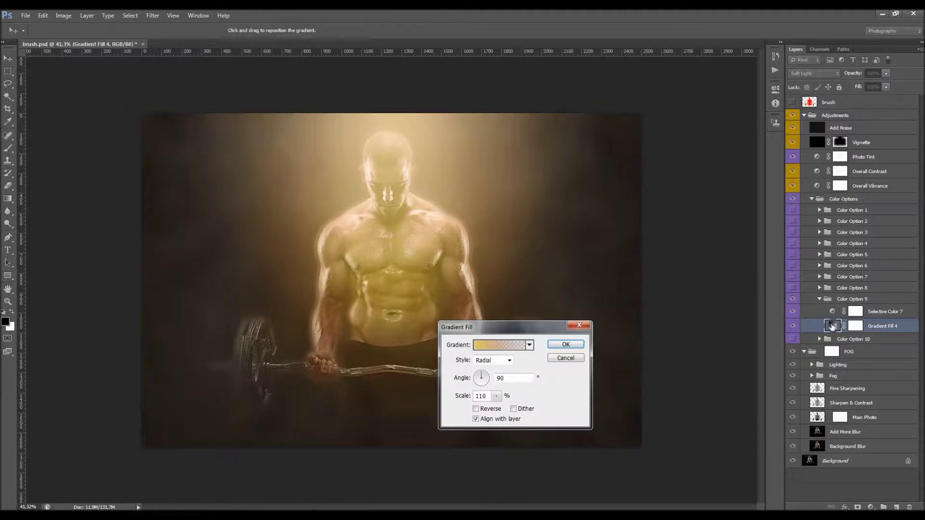
pyautogui.moveTo(522, 322); pyautogui.dragTo(686, 244)
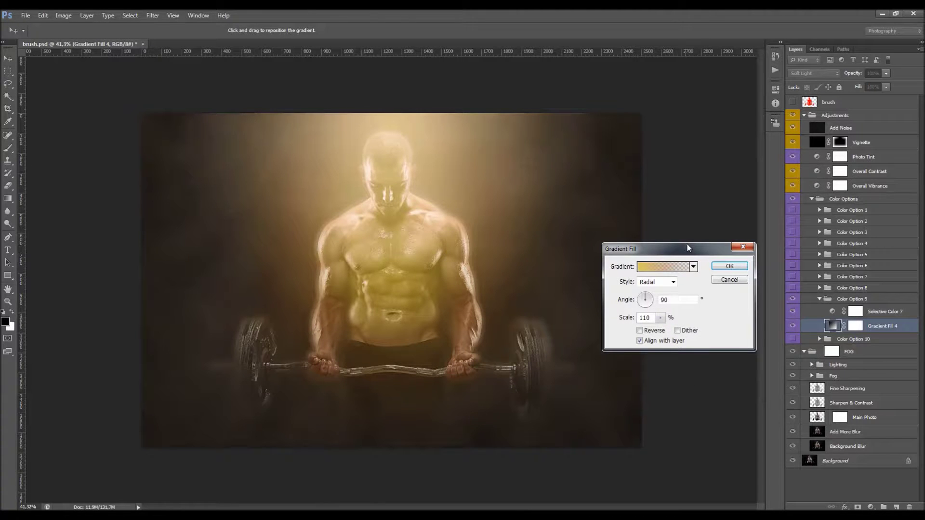
pyautogui.moveTo(250, 222); pyautogui.dragTo(422, 261)
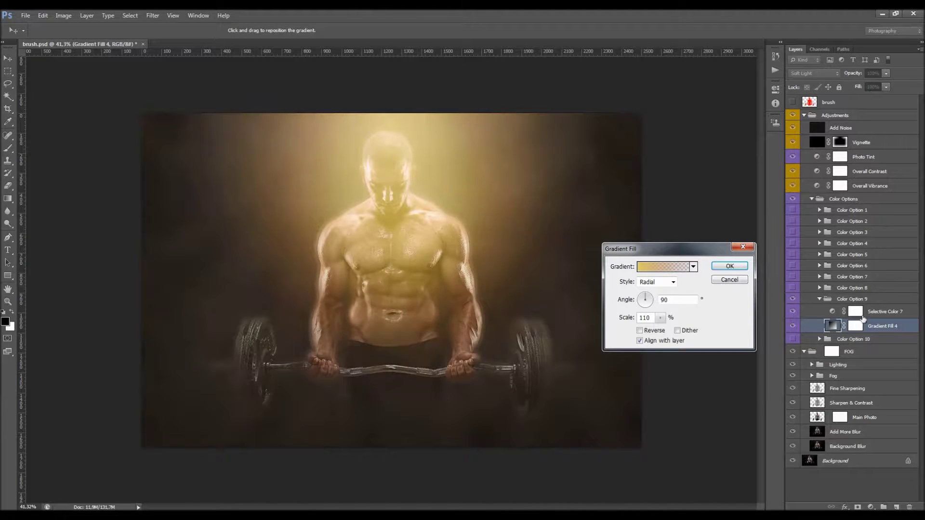
pyautogui.moveTo(259, 230); pyautogui.dragTo(251, 224)
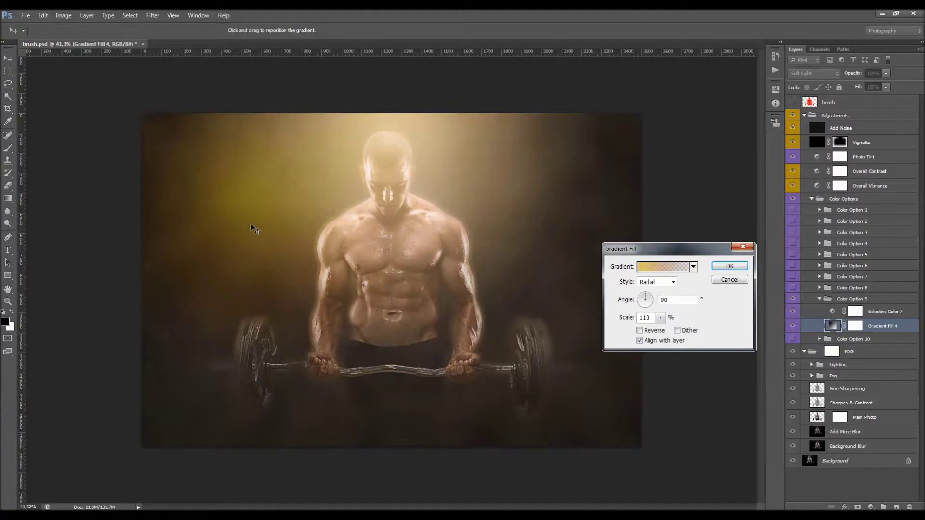
pyautogui.moveTo(362, 164); pyautogui.dragTo(384, 148)
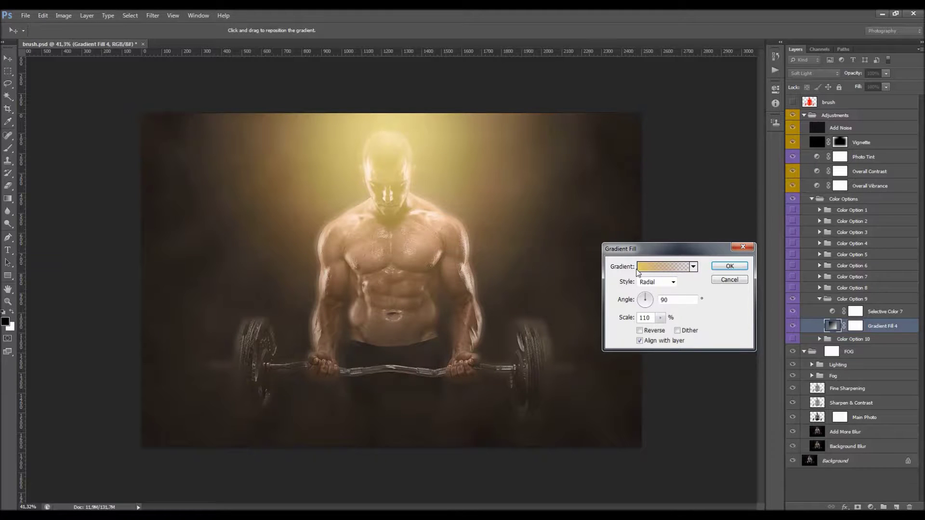
# - Try different hues, including orange #dd7a5b, for the gradient's yellow color stop, discard the color and close the gradient settings
pyautogui.click(655, 268)
pyautogui.doubleClick(587, 312)
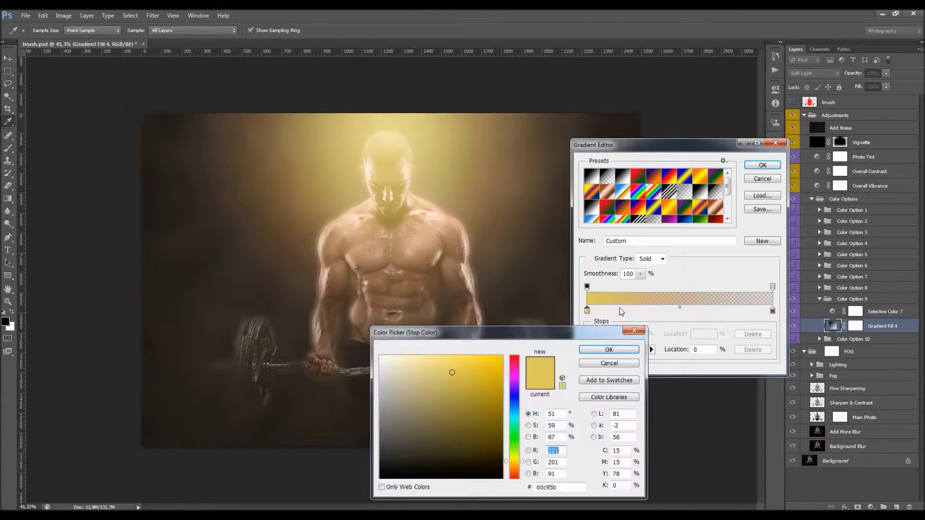
pyautogui.click(514, 417)
pyautogui.click(514, 391)
pyautogui.click(513, 457)
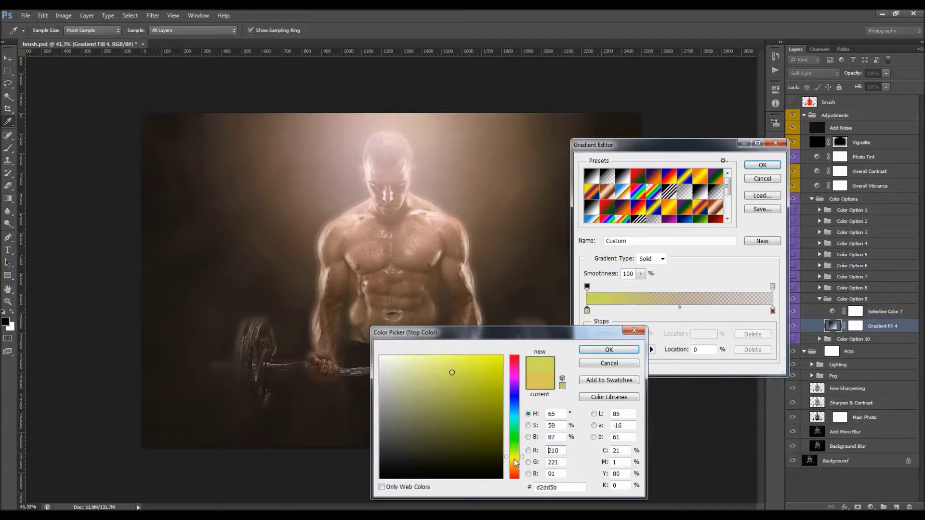
pyautogui.click(513, 471)
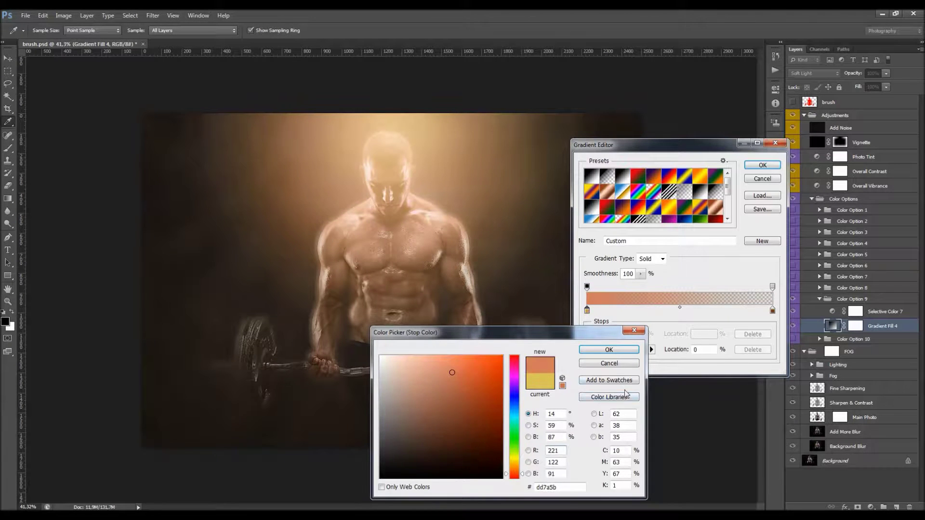
pyautogui.click(620, 364)
pyautogui.click(763, 165)
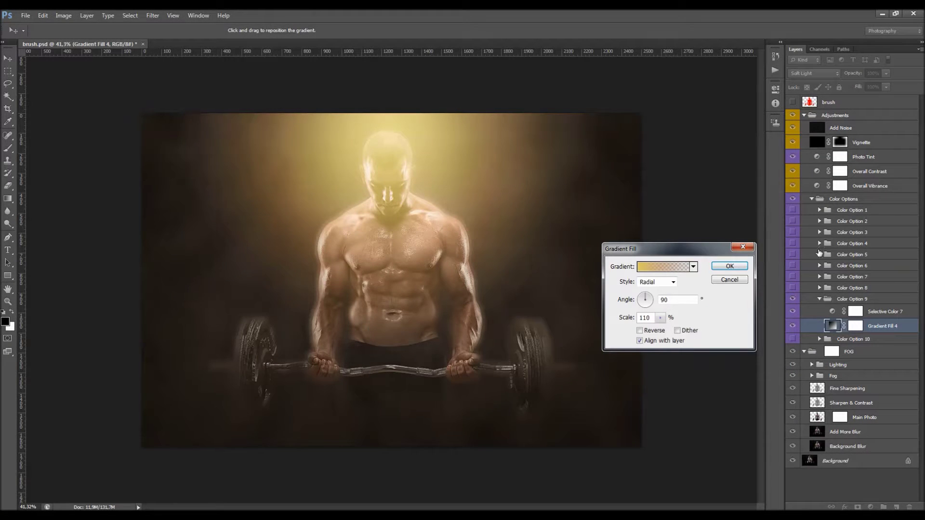
pyautogui.click(663, 265)
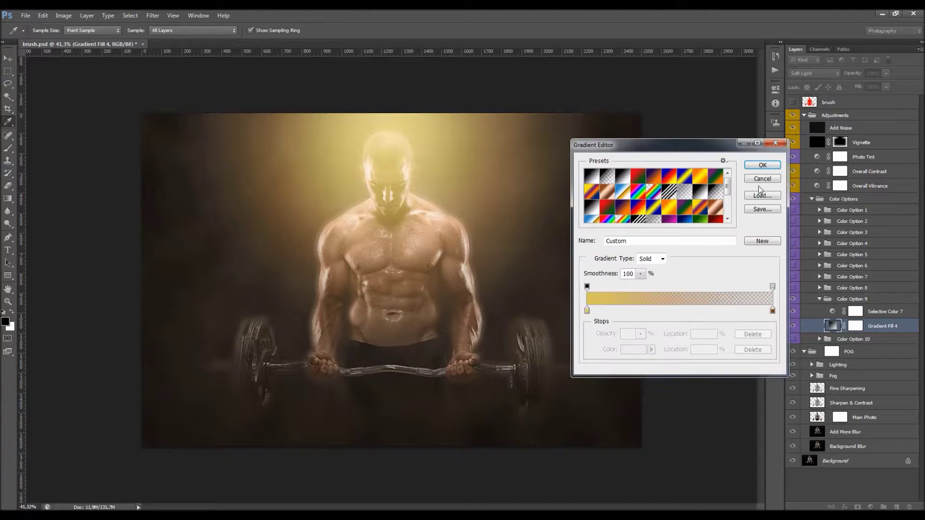
pyautogui.click(762, 180)
pyautogui.click(745, 248)
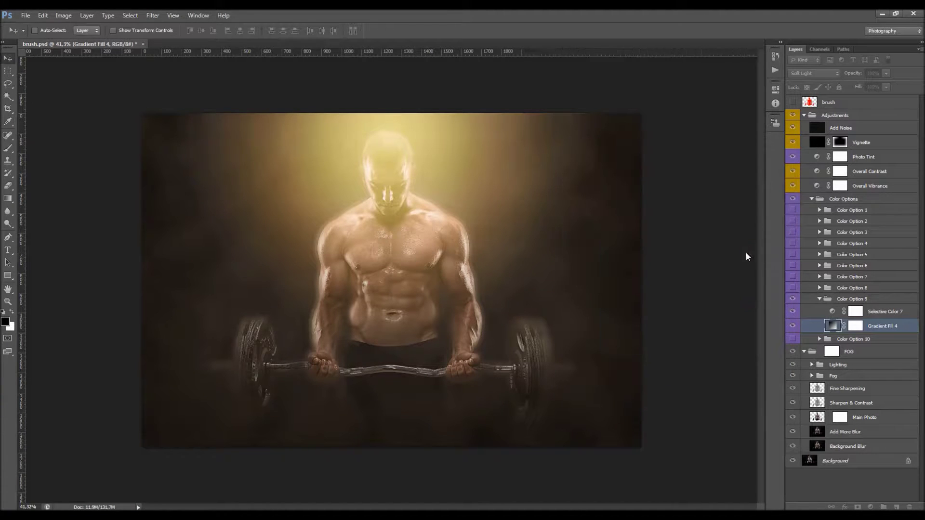
# - Hide and collapse Color Option 9, and turn on Color Option 8 with its layers expanded
pyautogui.click(793, 311)
pyautogui.click(792, 298)
pyautogui.click(819, 298)
pyautogui.click(792, 288)
pyautogui.click(821, 288)
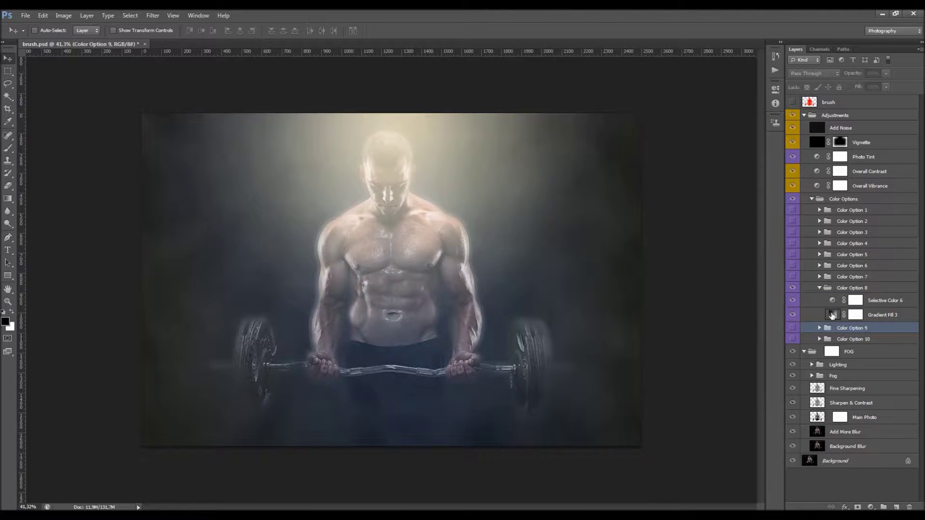
# - Try different angles for the reflected gradient of Color Option 8's Gradient Fill 3 and accept the adjusted angle
pyautogui.doubleClick(832, 315)
pyautogui.moveTo(643, 300); pyautogui.dragTo(651, 310)
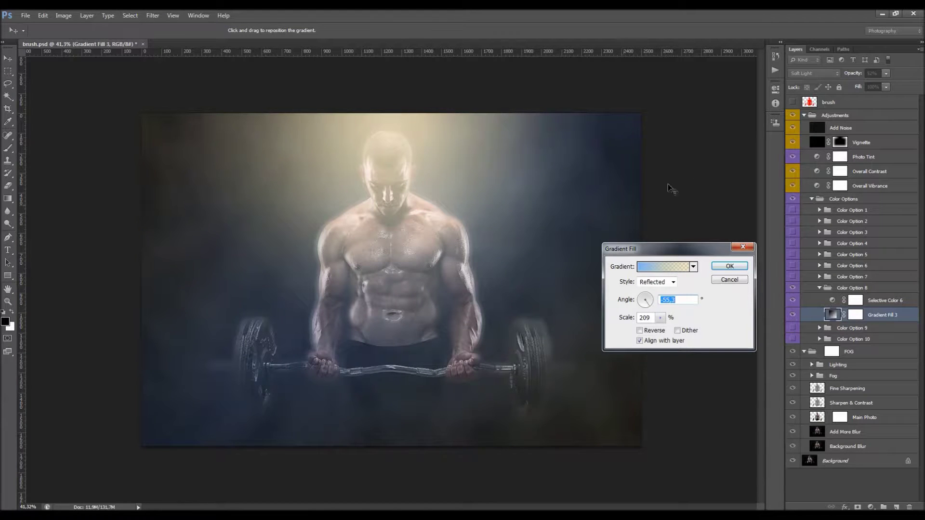
pyautogui.moveTo(643, 305); pyautogui.dragTo(644, 299)
pyautogui.click(729, 266)
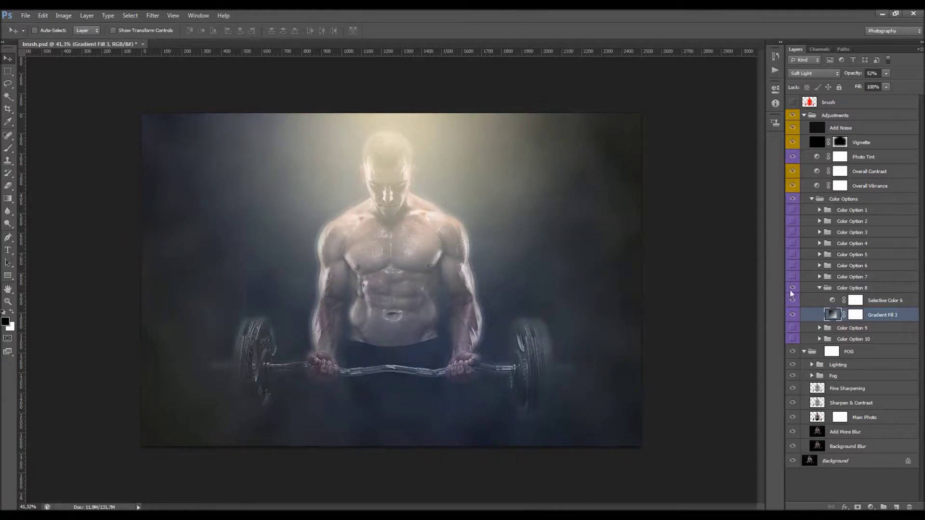
# - Hide and collapse Color Option 8, and turn on Color Option 7 with its Curves 6 and Gradient Fill 2 layers expanded
pyautogui.click(794, 287)
pyautogui.click(793, 287)
pyautogui.click(792, 276)
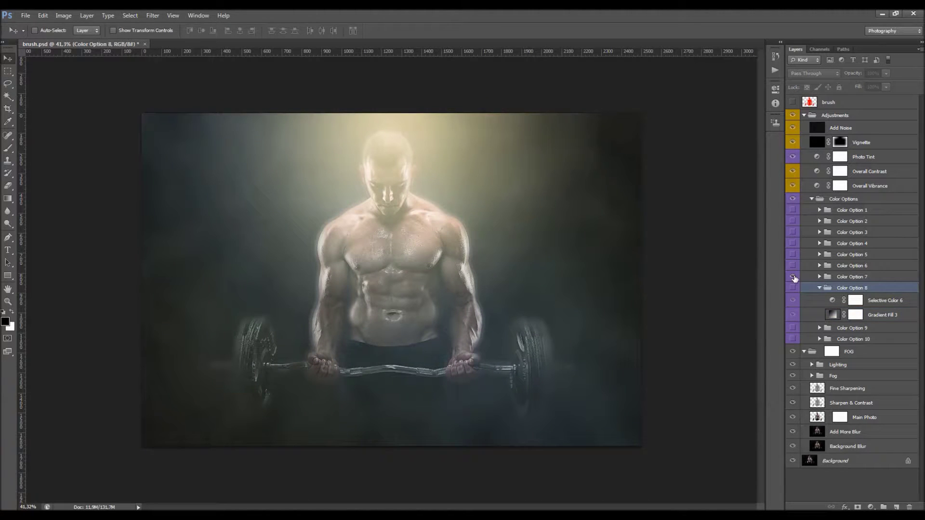
pyautogui.click(820, 277)
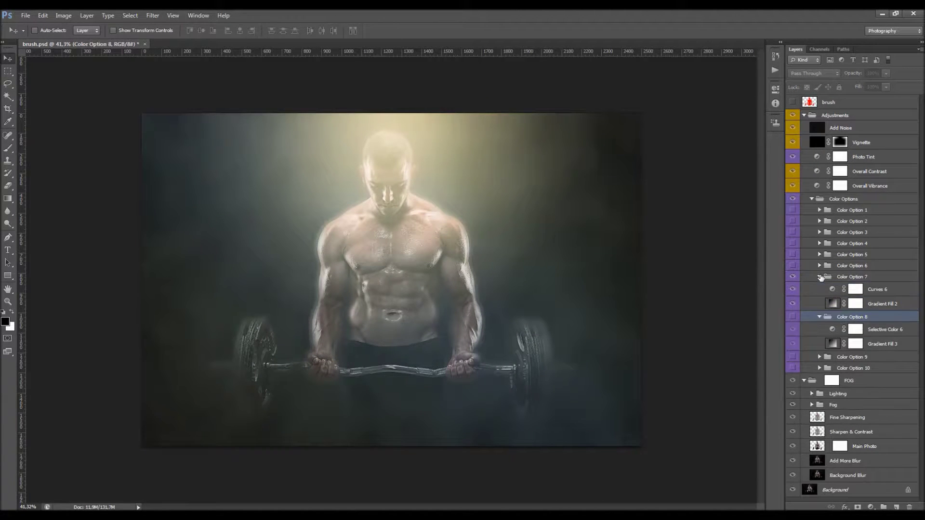
pyautogui.click(819, 317)
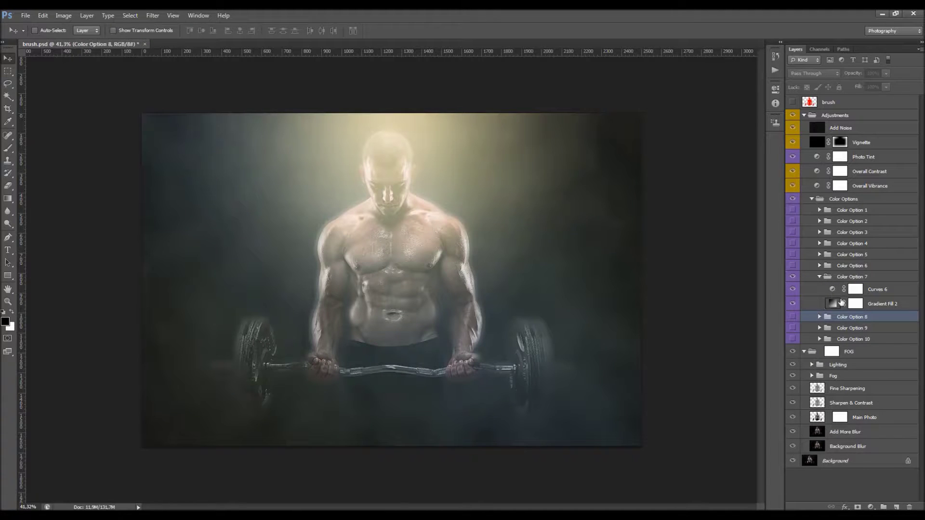
# - Hide Color Option 7, preview Color Options 6, 5 and 4 in turn, and turn on Color Option 3
pyautogui.click(793, 277)
pyautogui.click(792, 266)
pyautogui.click(793, 254)
pyautogui.click(792, 243)
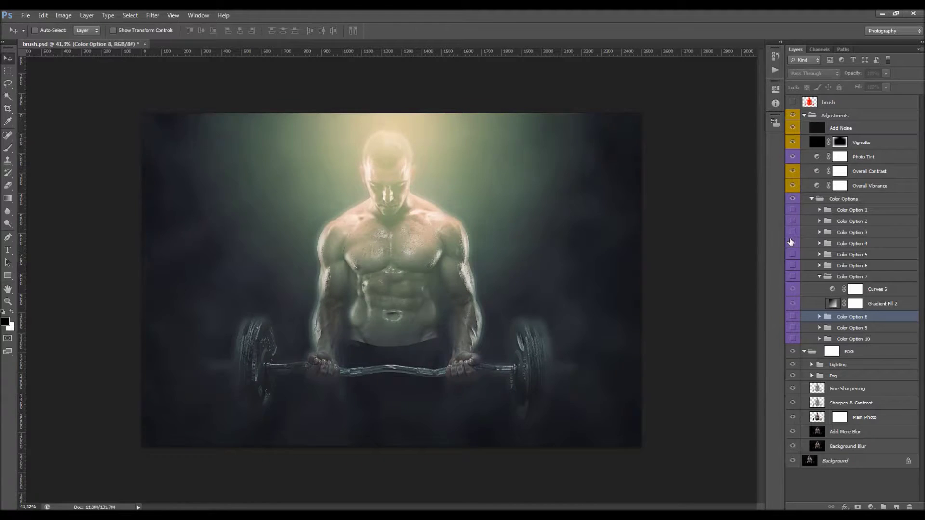
pyautogui.click(792, 232)
pyautogui.click(793, 234)
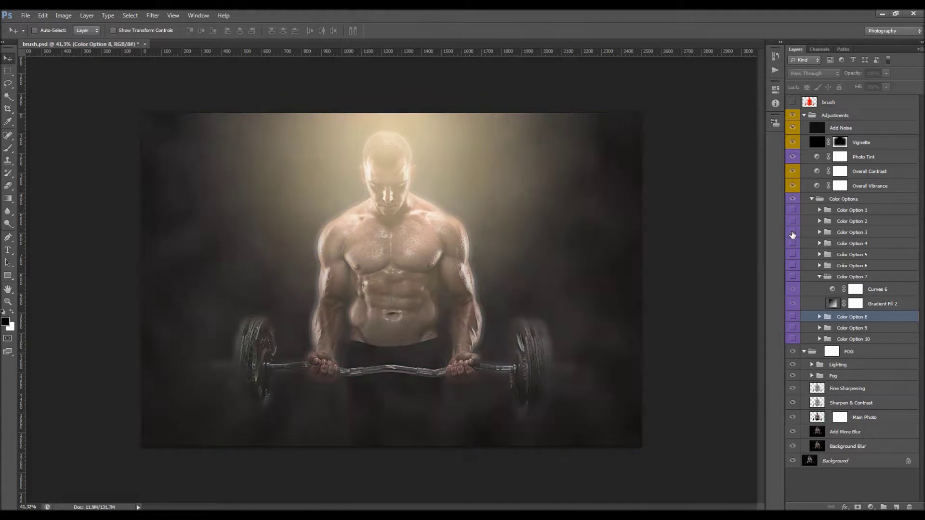
# - Lower the opacity of the Color Option 3 group and collapse Color Option 7
pyautogui.click(837, 233)
pyautogui.click(818, 276)
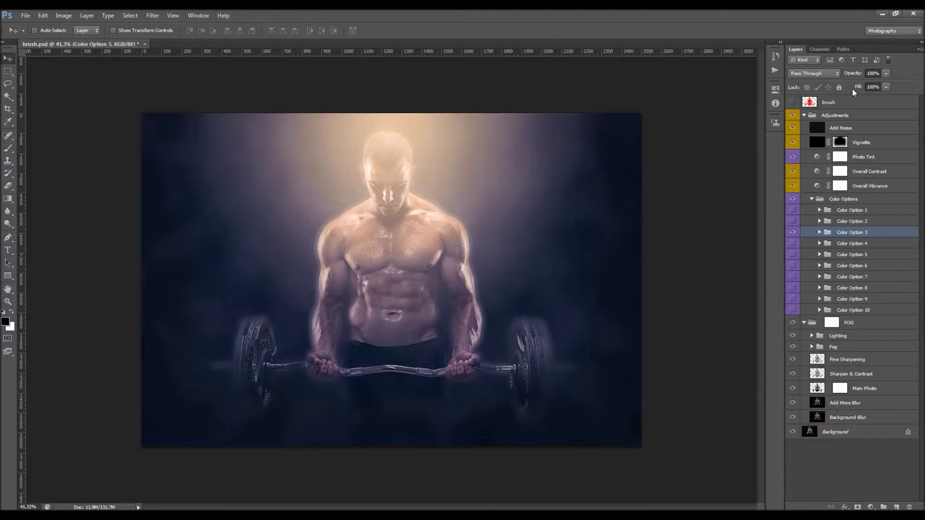
pyautogui.moveTo(855, 74); pyautogui.dragTo(839, 88)
# - Turn on Color Option 1 as well, lower its opacity to 67%, and compare the image with and without it
pyautogui.click(792, 210)
pyautogui.click(851, 210)
pyautogui.moveTo(853, 74)
pyautogui.mouseDown()
pyautogui.moveTo(834, 80)
pyautogui.moveTo(863, 212)
pyautogui.mouseUp()
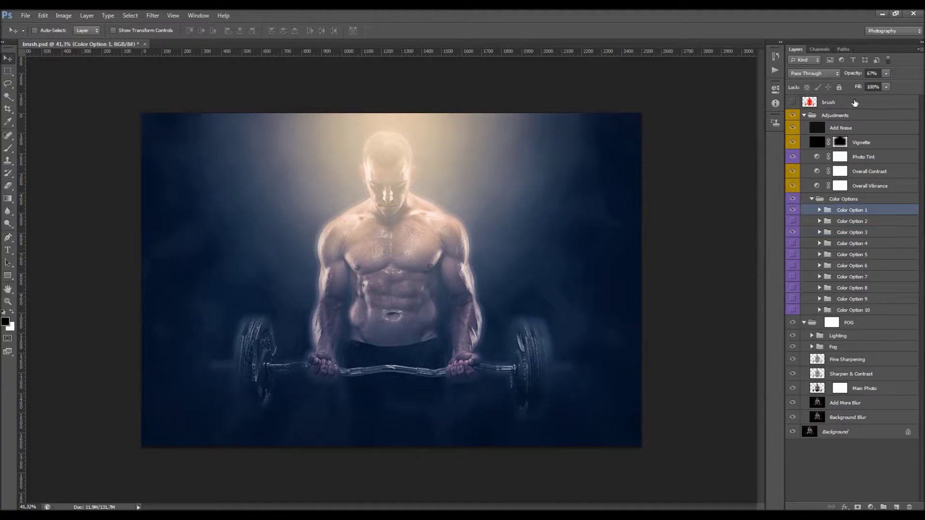
pyautogui.click(793, 210)
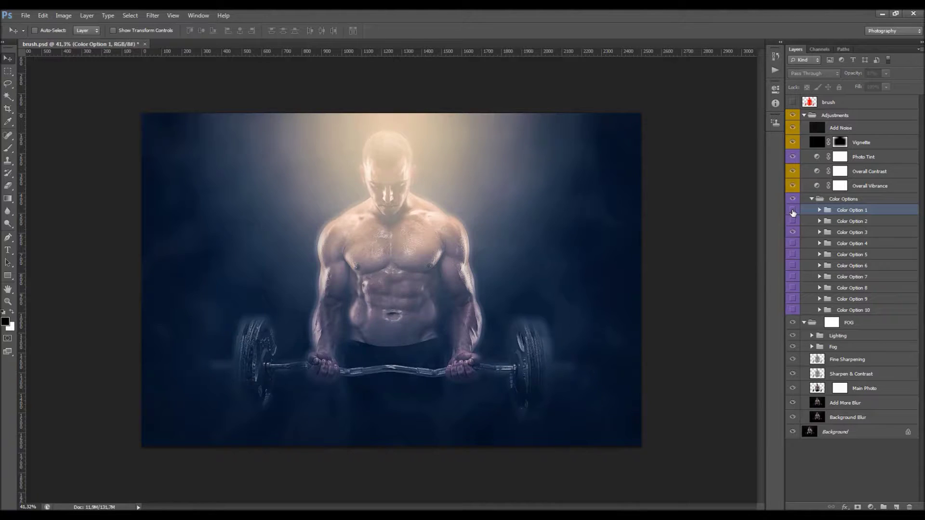
pyautogui.click(792, 210)
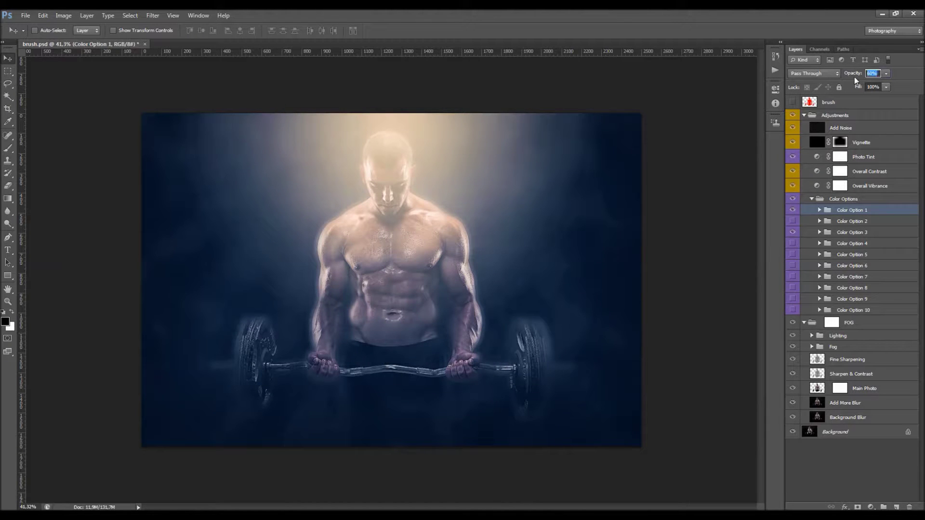
# - Set the opacity of Color Option 3 to 54% and compare the image with and without the Color Options group
pyautogui.click(853, 233)
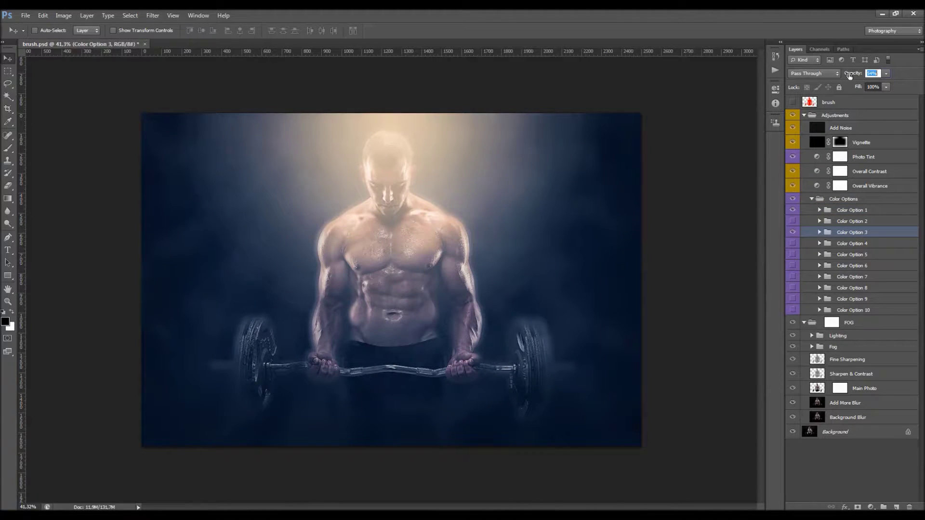
pyautogui.click(792, 202)
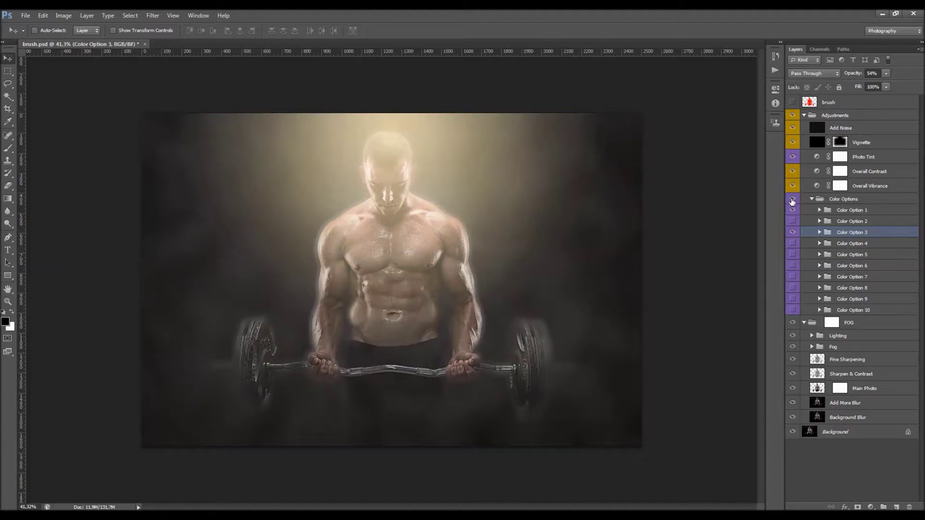
pyautogui.click(792, 203)
# - Collapse the Adjustments and FOG groups, and add a new layer above them filled with the merged image using Apply Image
pyautogui.click(803, 115)
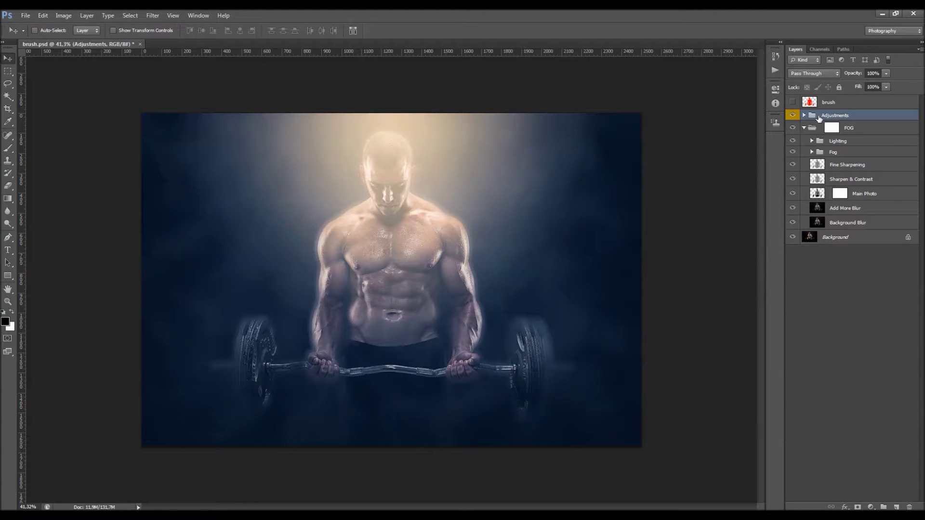
pyautogui.click(803, 128)
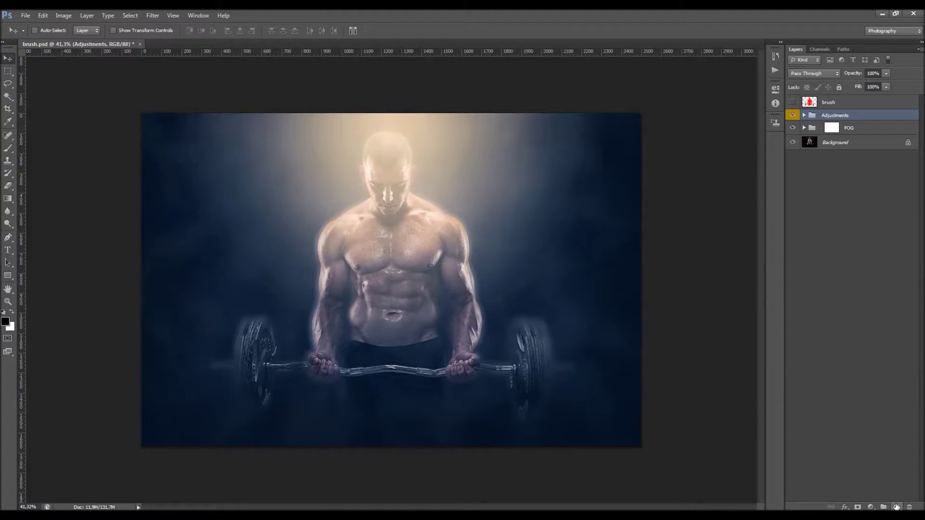
pyautogui.click(896, 507)
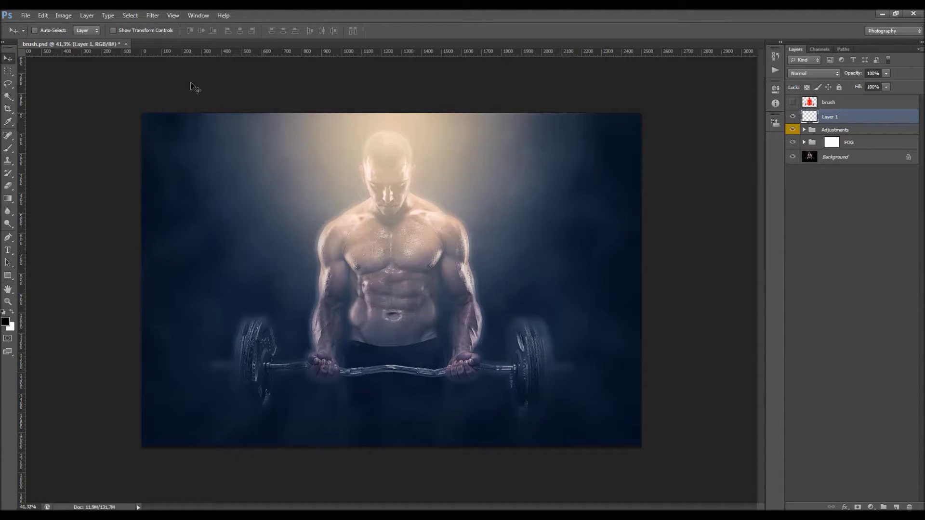
pyautogui.click(68, 18)
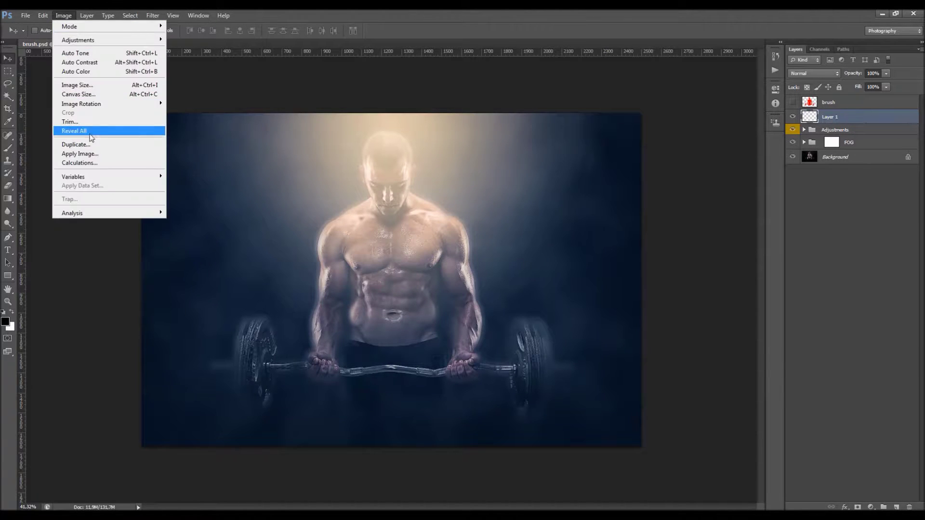
pyautogui.click(91, 149)
pyautogui.press('Return')
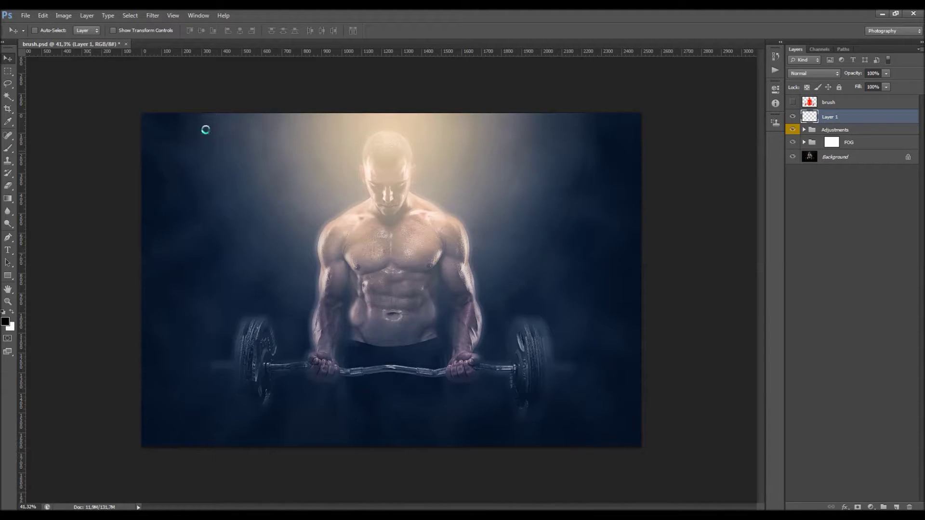
# - Render a 105mm Prime lens flare at 117% brightness on Layer 1, centered on the light source above the man's head
pyautogui.click(152, 16)
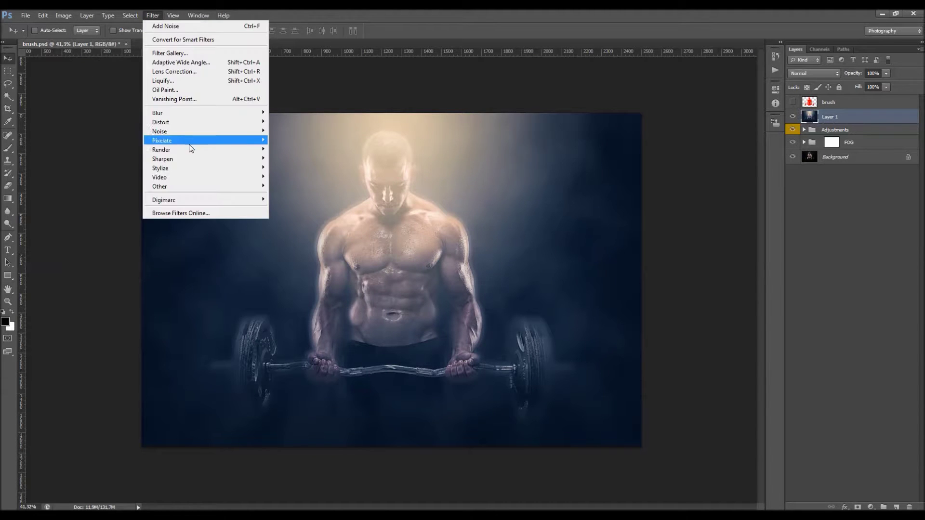
pyautogui.moveTo(190, 149)
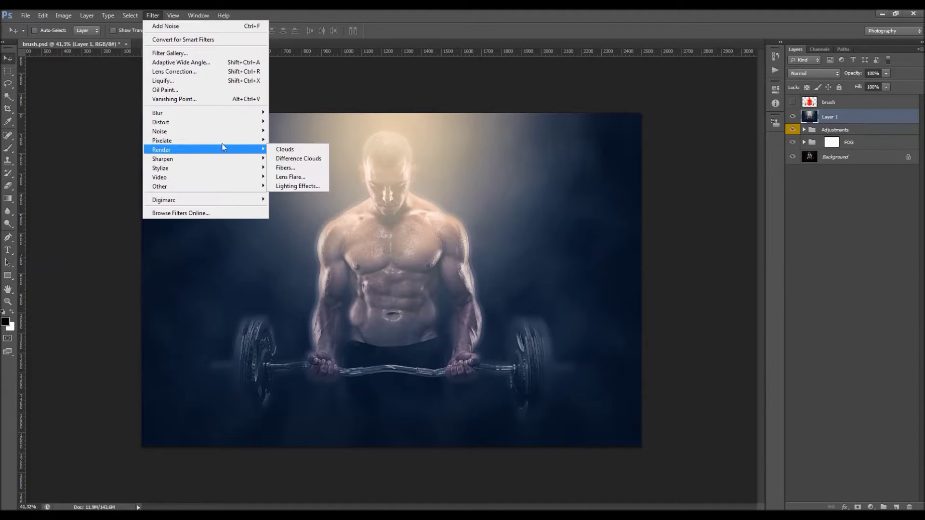
pyautogui.click(303, 178)
pyautogui.click(591, 240)
pyautogui.click(595, 236)
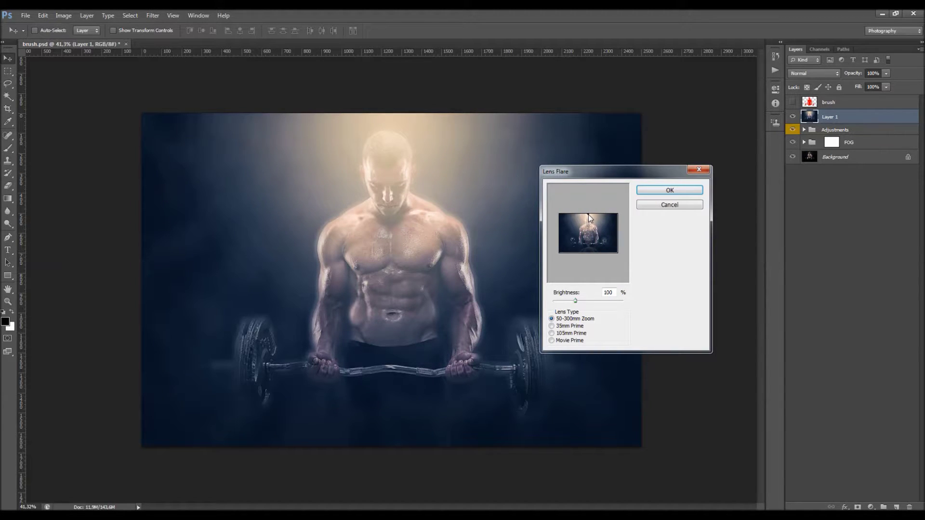
pyautogui.click(573, 334)
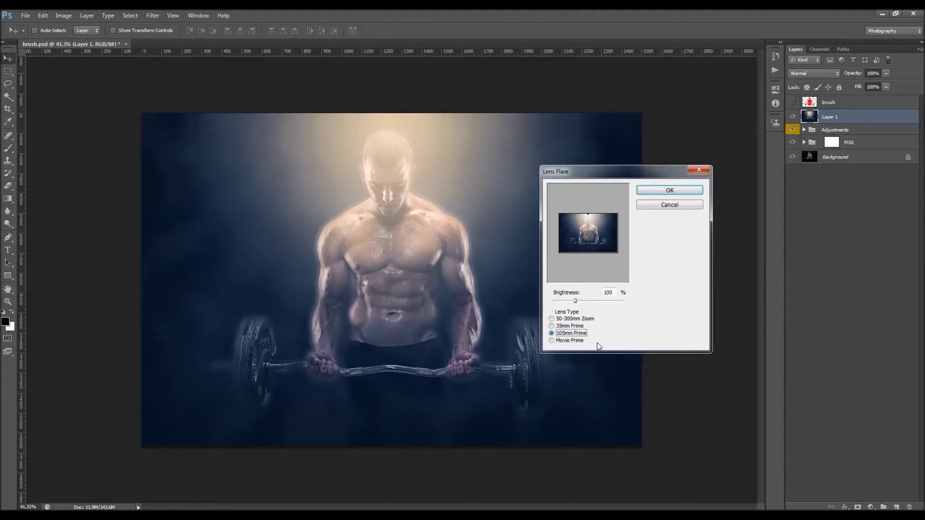
pyautogui.moveTo(576, 300)
pyautogui.mouseDown()
pyautogui.moveTo(596, 300)
pyautogui.moveTo(579, 301)
pyautogui.moveTo(588, 302)
pyautogui.mouseUp()
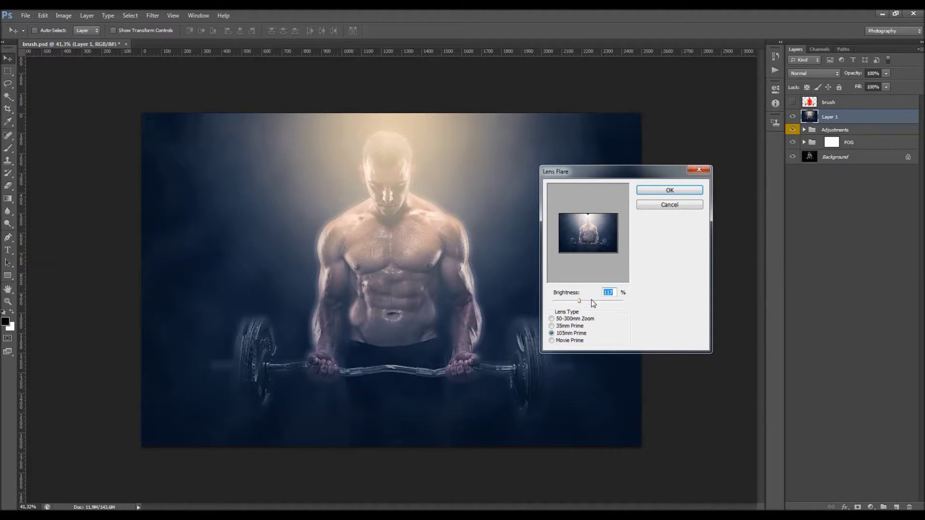
pyautogui.press('Return')
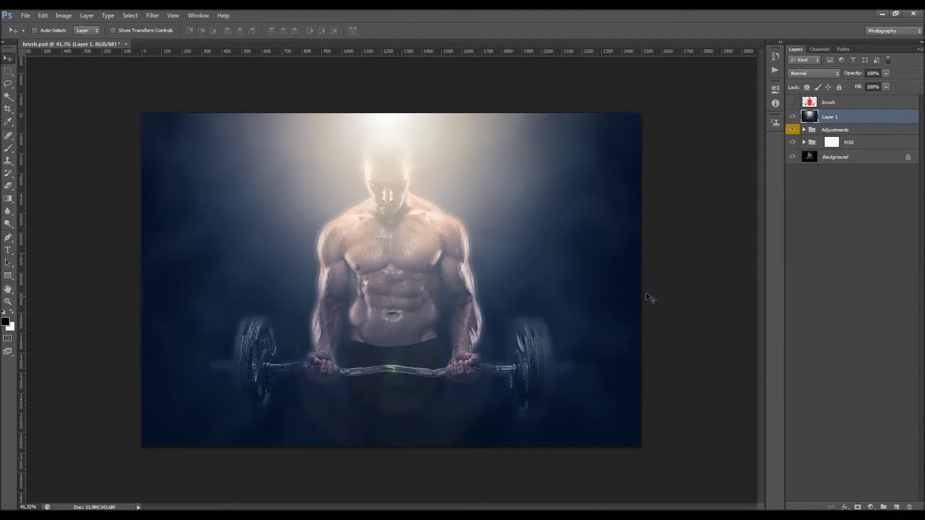
# - Lower the lens flare layer's opacity to 51%, trying the Screen blend mode before returning it to Normal
pyautogui.click(813, 74)
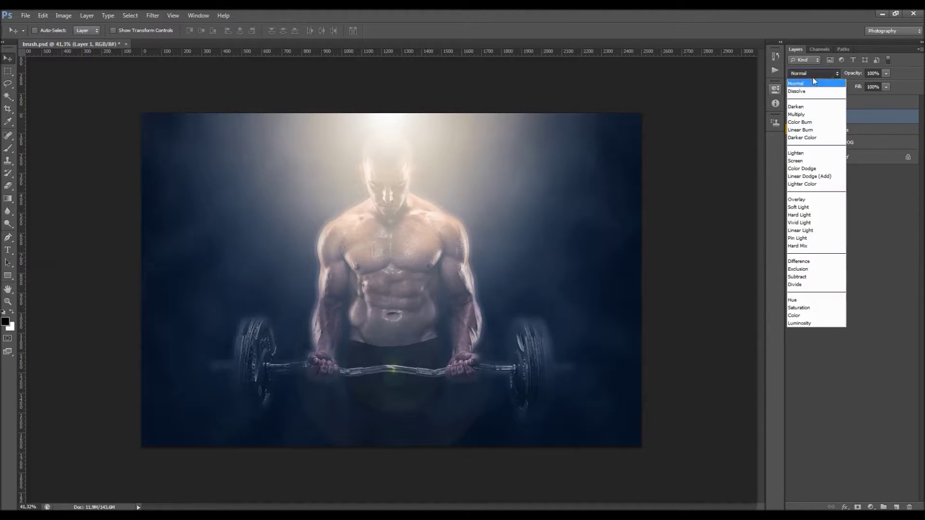
pyautogui.click(806, 161)
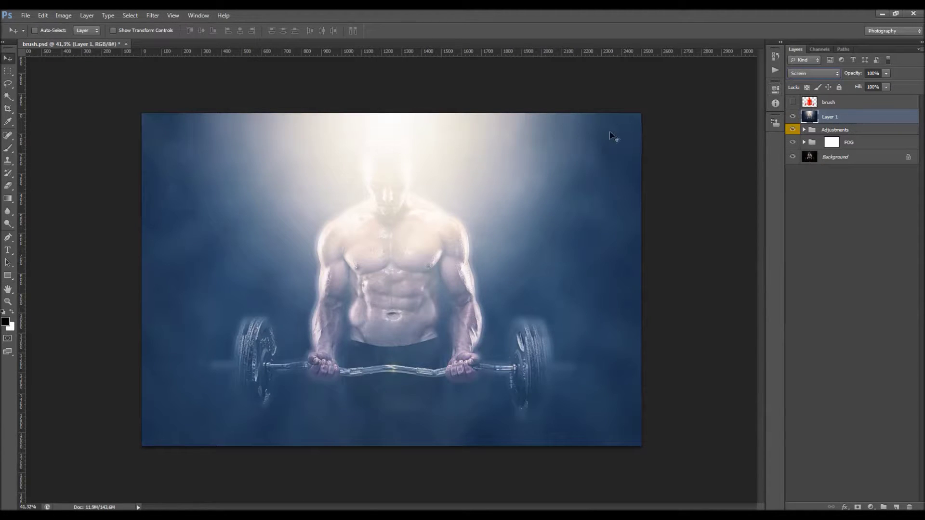
pyautogui.moveTo(861, 74); pyautogui.dragTo(838, 79)
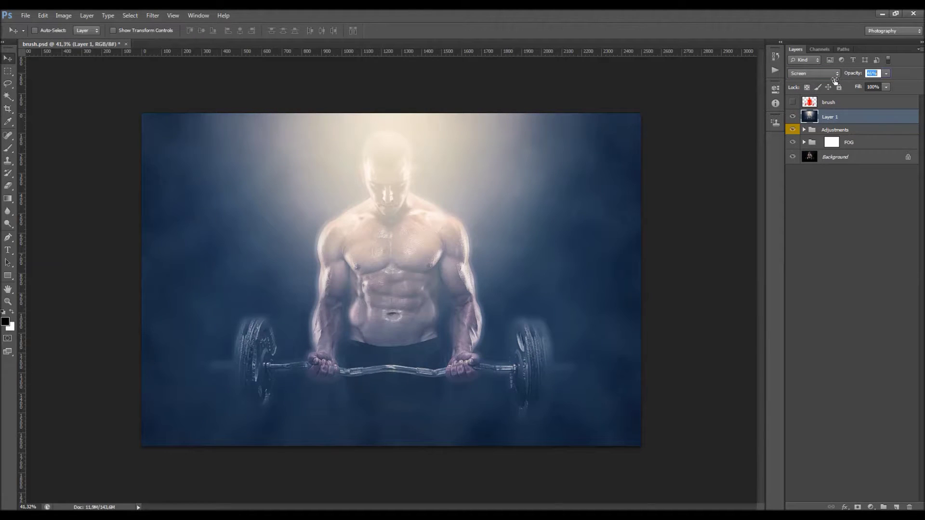
pyautogui.click(793, 117)
pyautogui.click(793, 117)
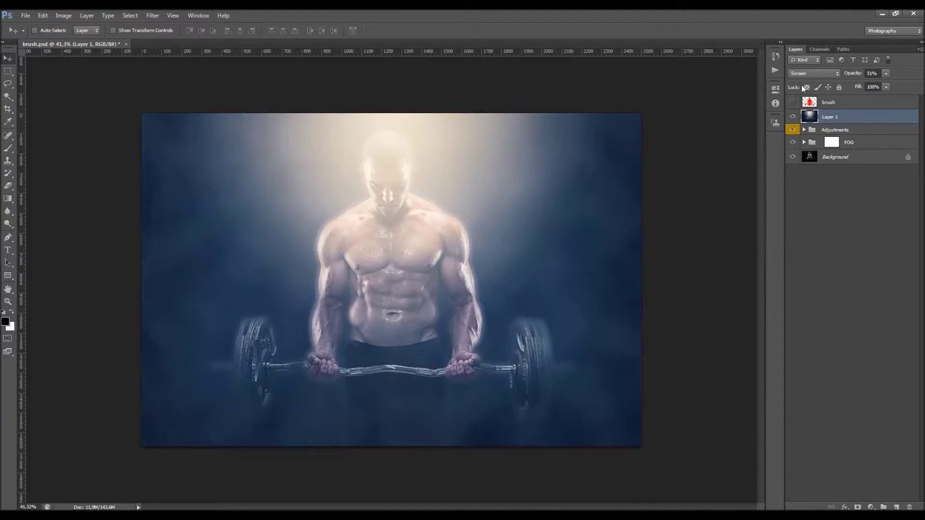
pyautogui.click(814, 74)
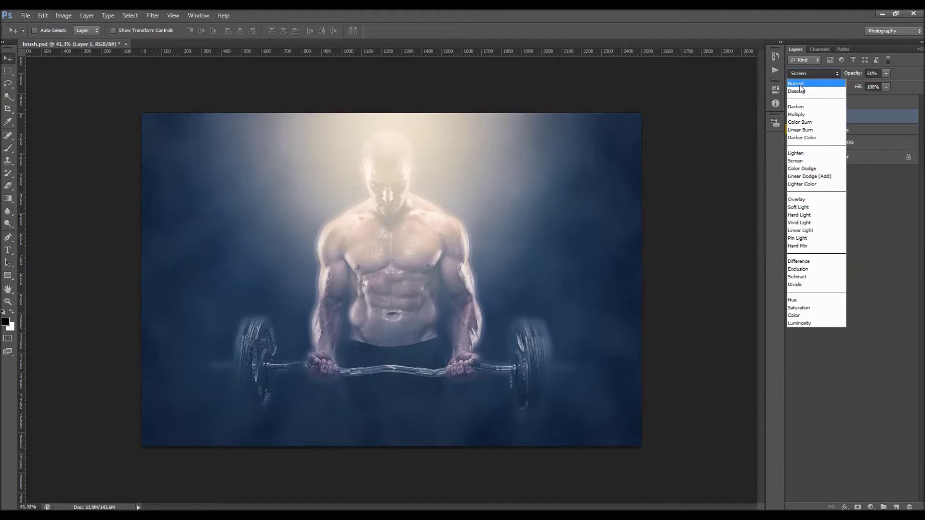
pyautogui.click(800, 73)
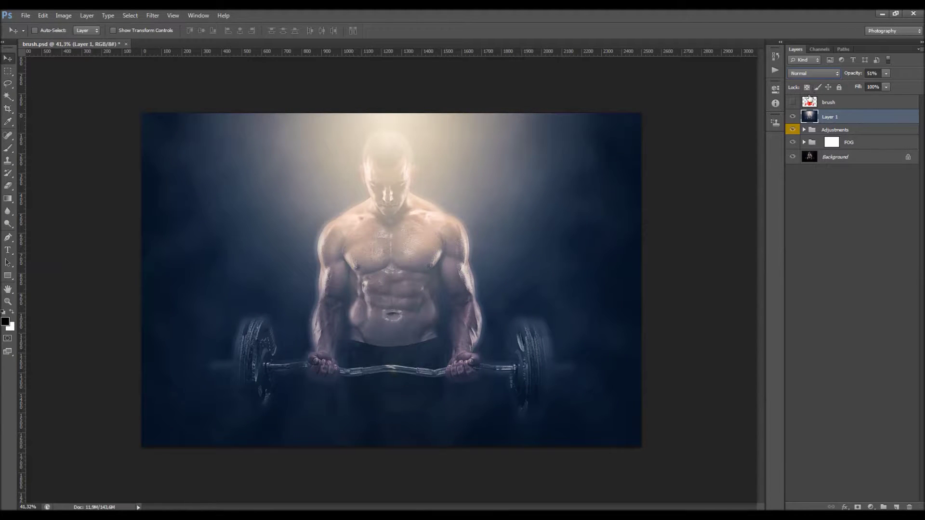
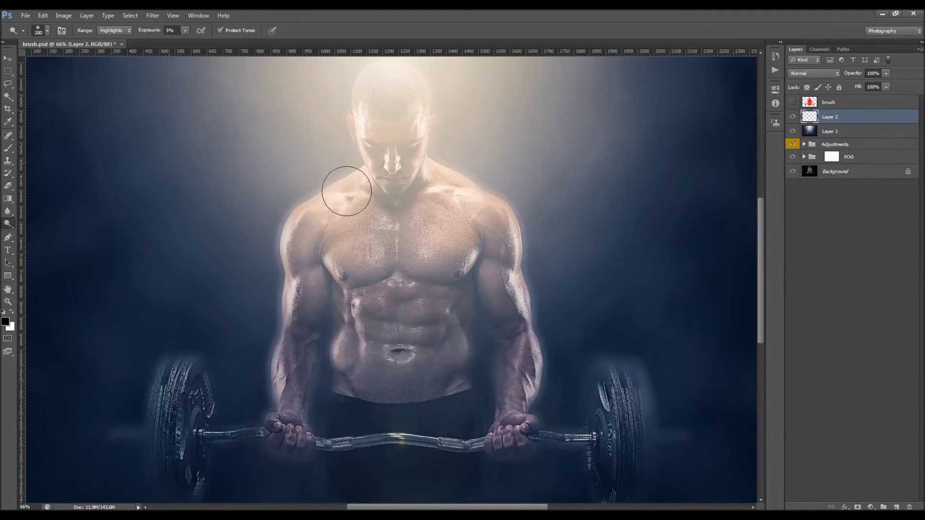
# - Fill Layer 2 with a merged copy of the visible image and dodge its highlights along the shoulders and arms at 5% exposure
pyautogui.hotkey('ctrl', 'shift', 'alt', 'e')
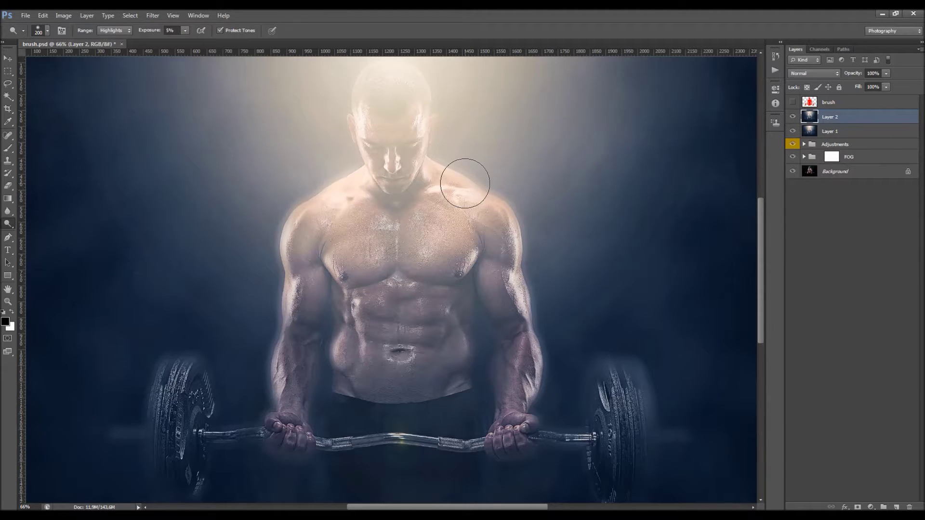
pyautogui.moveTo(353, 180)
pyautogui.mouseDown()
pyautogui.moveTo(289, 224)
pyautogui.moveTo(294, 253)
pyautogui.mouseUp()
pyautogui.moveTo(453, 174)
pyautogui.mouseDown()
pyautogui.moveTo(473, 189)
pyautogui.moveTo(502, 245)
pyautogui.moveTo(504, 225)
pyautogui.moveTo(533, 348)
pyautogui.moveTo(531, 382)
pyautogui.mouseUp()
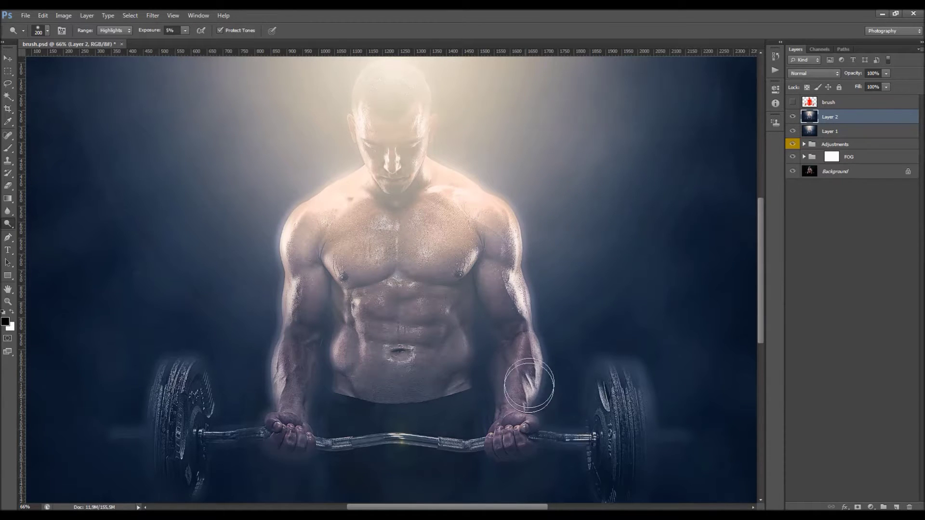
pyautogui.moveTo(289, 377); pyautogui.dragTo(276, 396)
# - Dodge the highlights on the hands, the barbell and both weight plates on Layer 2 at 5% exposure
pyautogui.scroll(-2, 276, 396)
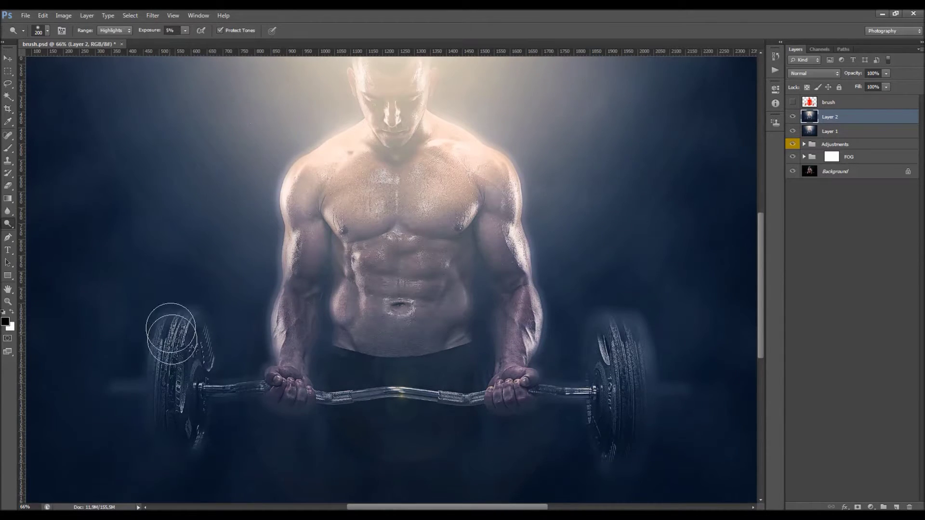
pyautogui.moveTo(260, 406)
pyautogui.mouseDown()
pyautogui.moveTo(299, 386)
pyautogui.moveTo(512, 376)
pyautogui.moveTo(510, 388)
pyautogui.moveTo(619, 341)
pyautogui.moveTo(622, 402)
pyautogui.moveTo(613, 429)
pyautogui.moveTo(615, 421)
pyautogui.mouseUp()
pyautogui.scroll(1, 604, 406)
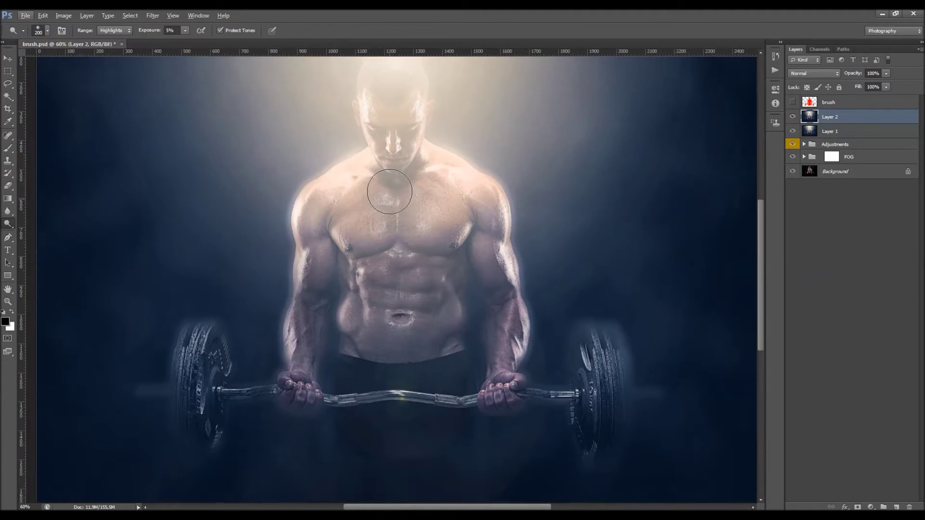
pyautogui.scroll(-2, 382, 186)
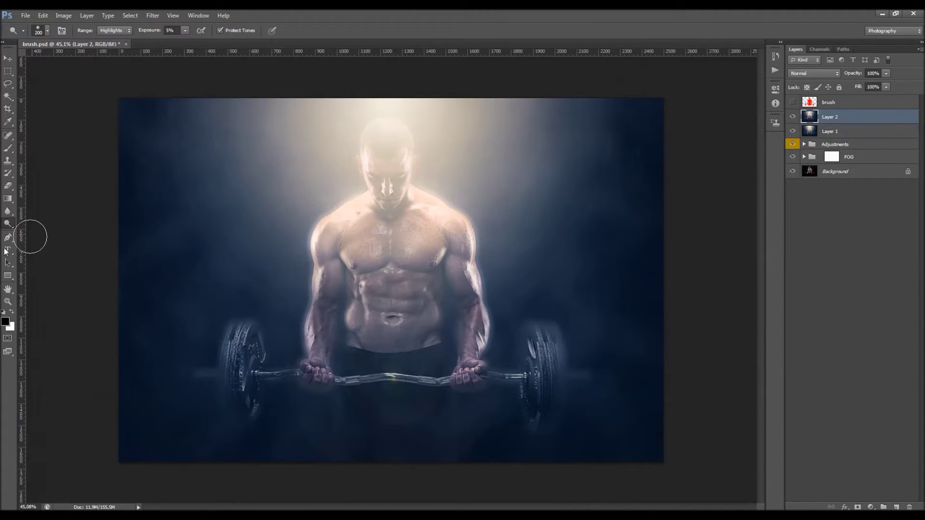
# - Darken the lower corners and bottom edge of Layer 2 with the Burn tool on Midtones at 50% exposure, using a 900 px brush
pyautogui.moveTo(8, 224); pyautogui.dragTo(39, 233)
pyautogui.click(122, 48)
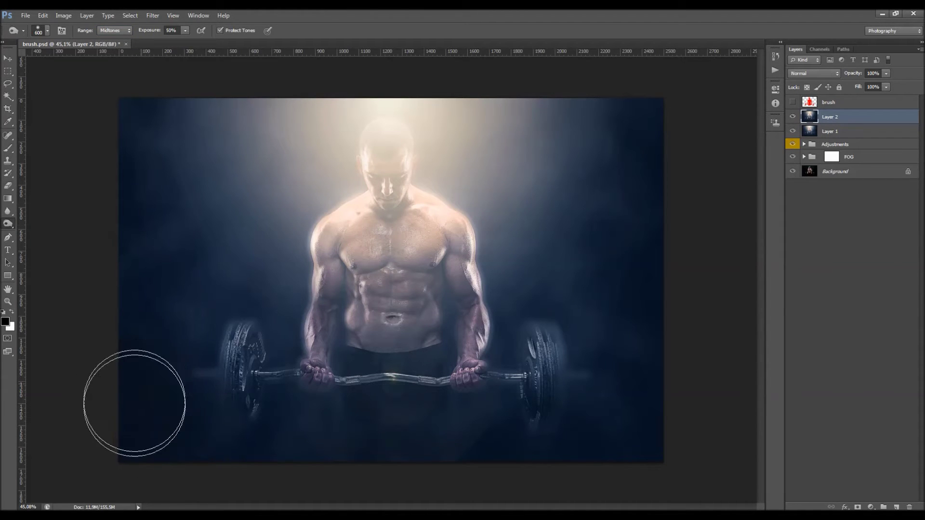
pyautogui.press(']')
pyautogui.press(']')
pyautogui.press(']')
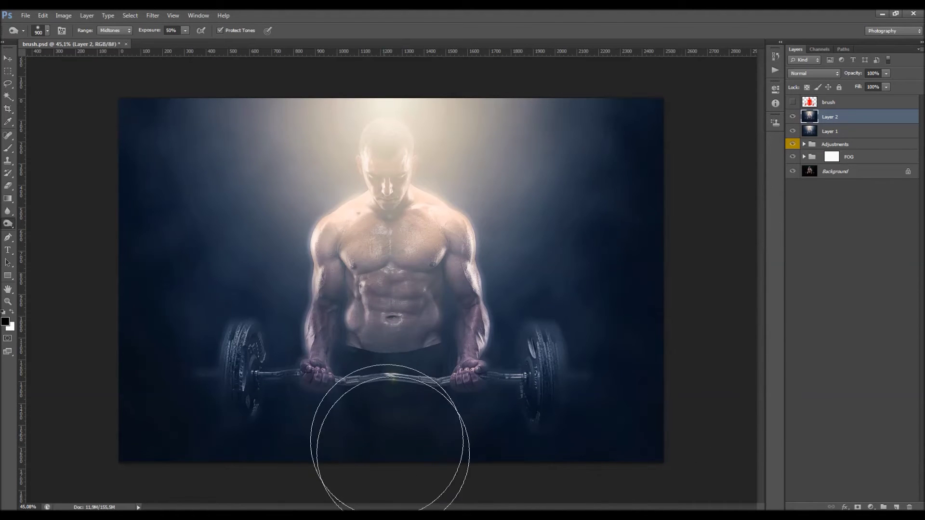
pyautogui.scroll(-3, 444, 330)
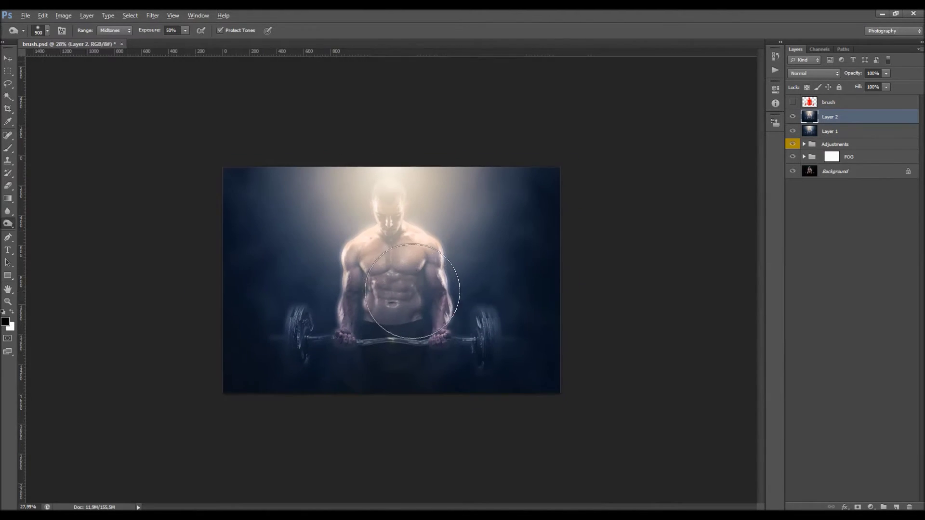
pyautogui.scroll(3, 411, 292)
pyautogui.press('v')
pyautogui.hotkey('alt', 'v')
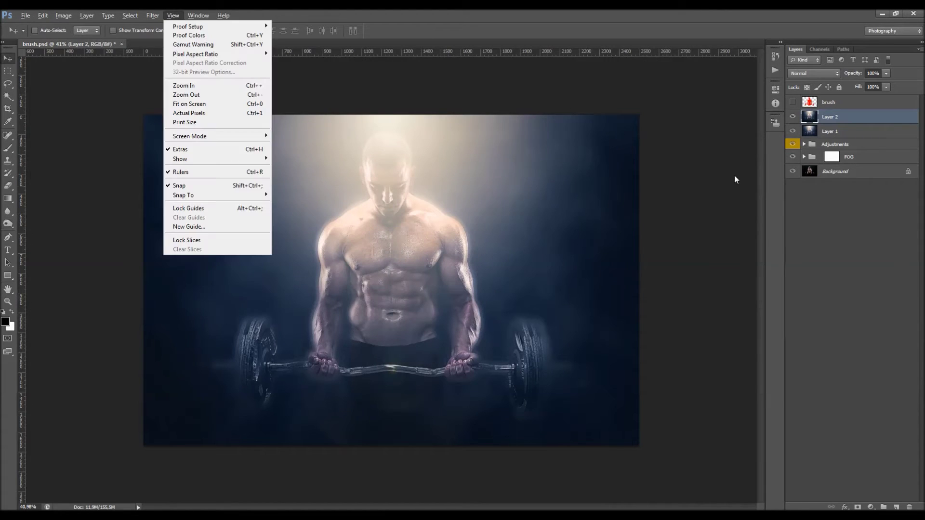
# - Expand the FOG group and its Fog subgroup, and examine the mask of the Fog layer
pyautogui.click(805, 156)
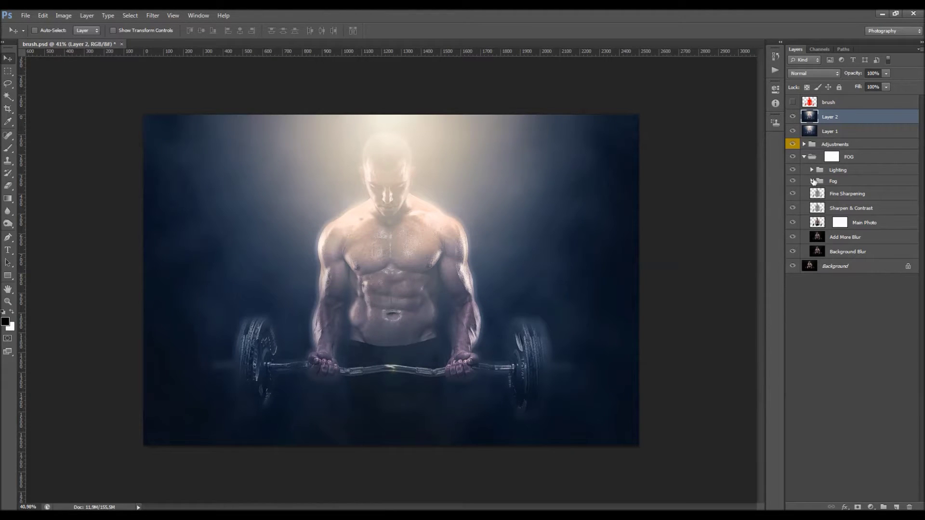
pyautogui.click(813, 181)
pyautogui.click(848, 236)
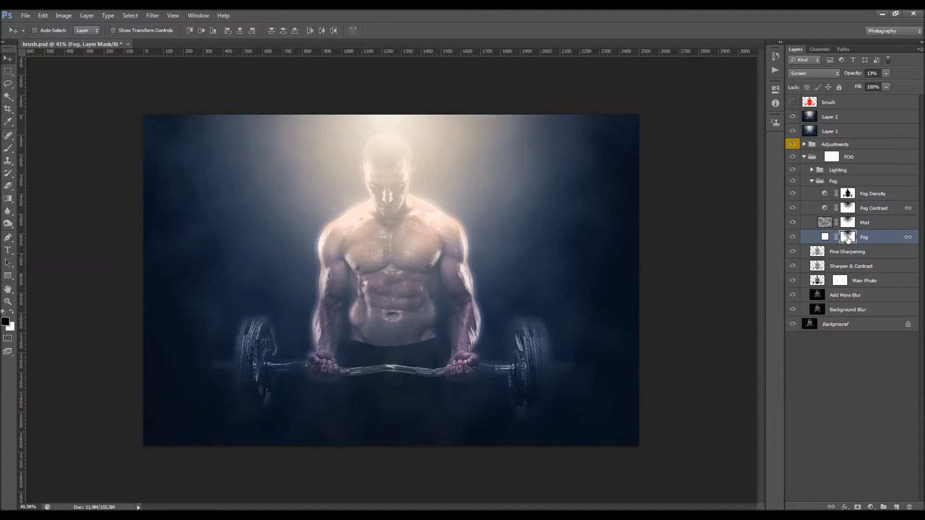
pyautogui.rightClick(847, 237)
pyautogui.press('Escape')
pyautogui.press('b')
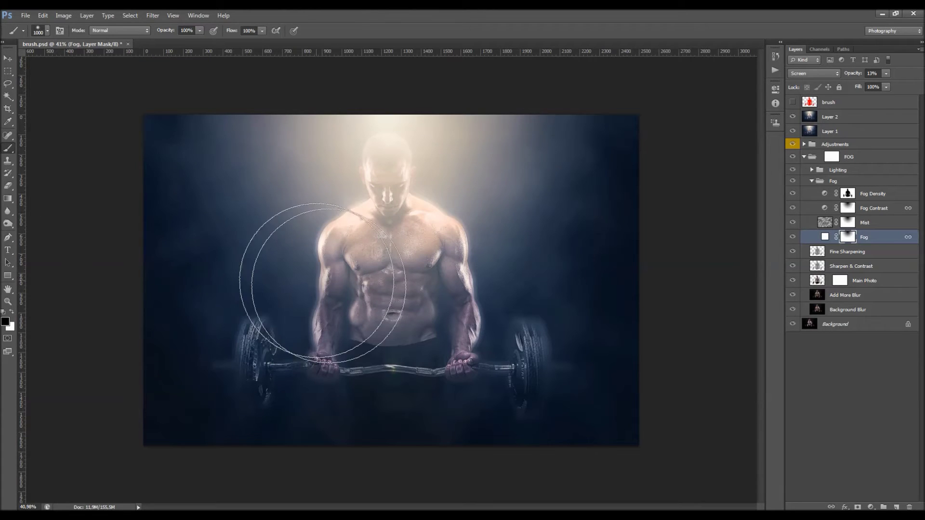
pyautogui.press('o')
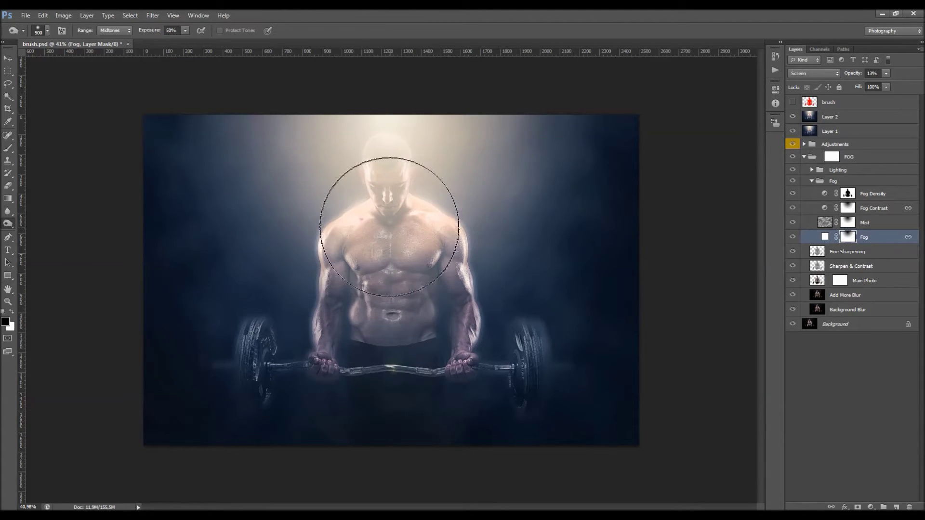
pyautogui.scroll(3, 381, 203)
pyautogui.scroll(-1, 375, 217)
pyautogui.press('v')
pyautogui.press('Escape')
pyautogui.press('Escape')
pyautogui.press('v')
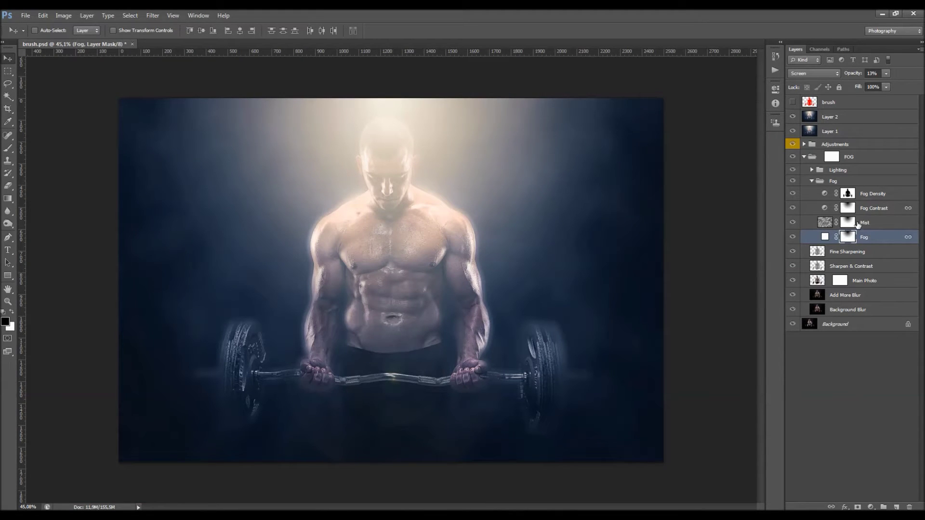
# - Collapse the FOG group and select Layer 2
pyautogui.click(804, 157)
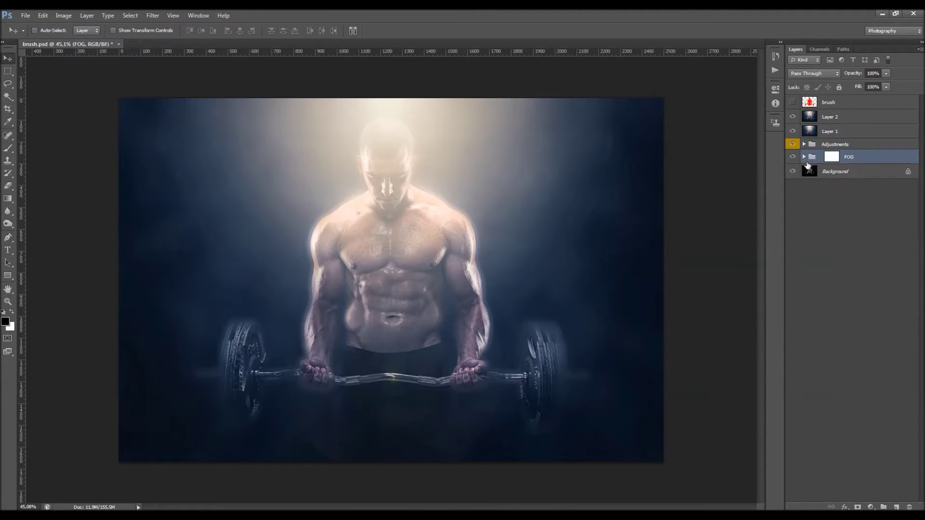
pyautogui.click(846, 120)
pyautogui.scroll(-1, 426, 156)
pyautogui.scroll(1, 426, 156)
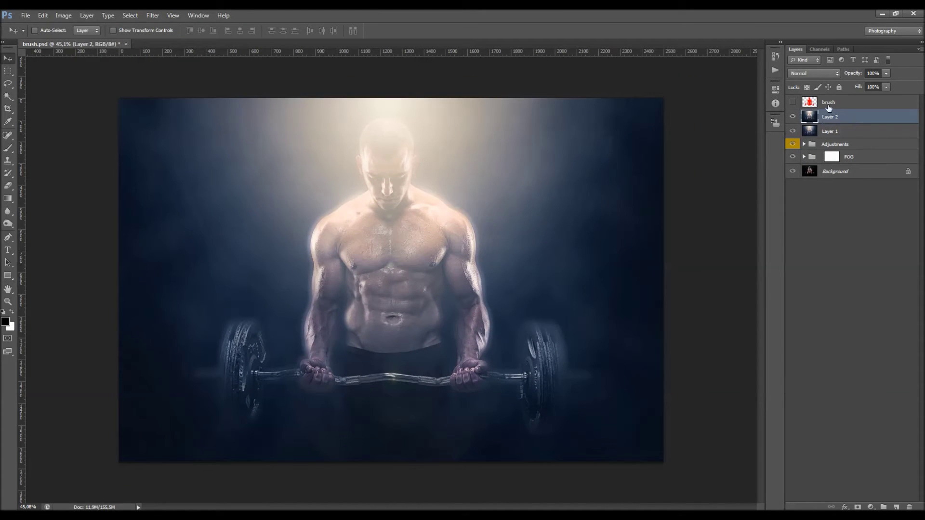
# - Toggle the visibility of the brush layer, leaving it selected and shown over the image
pyautogui.click(834, 103)
pyautogui.click(793, 102)
pyautogui.click(792, 102)
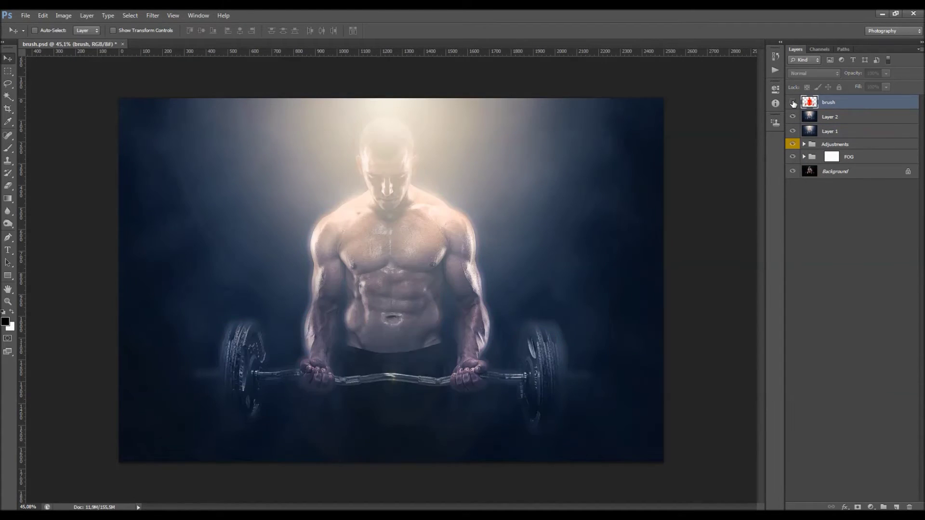
pyautogui.click(843, 118)
pyautogui.click(834, 106)
pyautogui.click(792, 102)
# - Set the foreground color to the red sampled from the painted figure on the brush layer
pyautogui.click(8, 148)
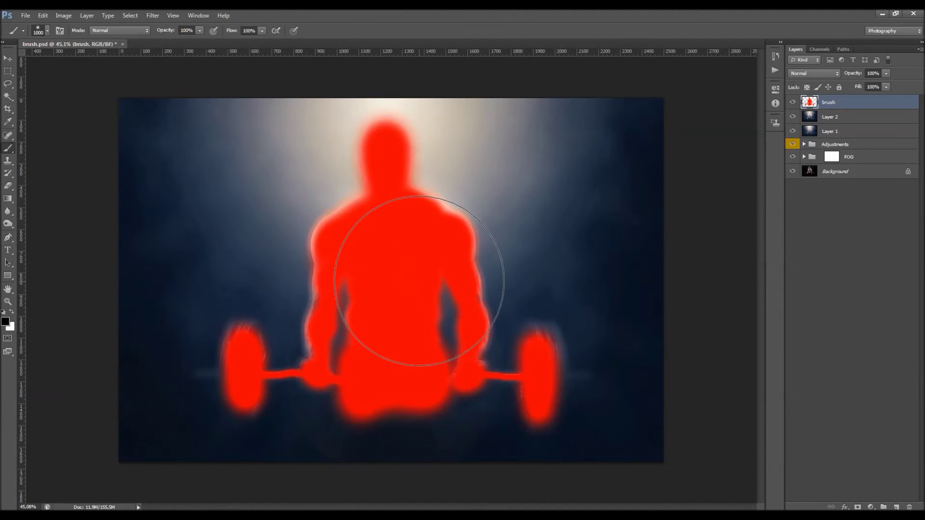
pyautogui.press('o')
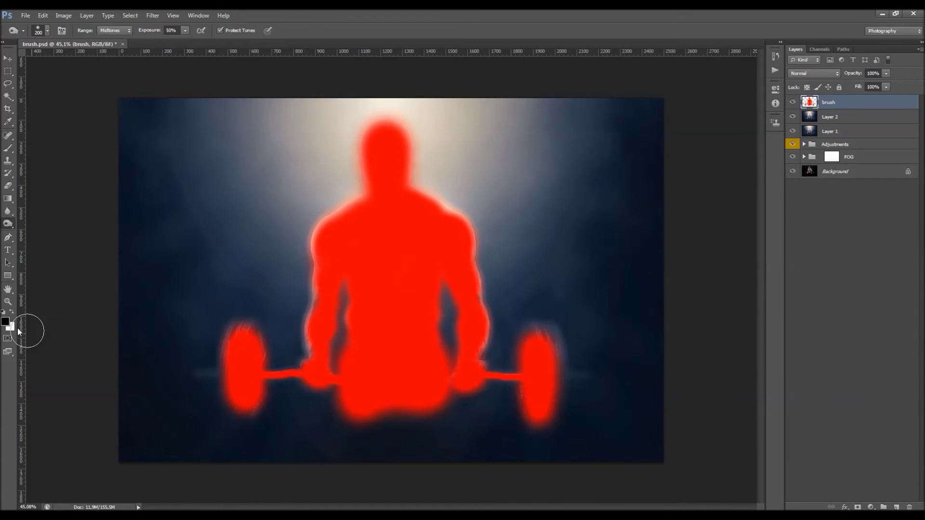
pyautogui.click(6, 322)
pyautogui.click(438, 260)
pyautogui.press('Escape')
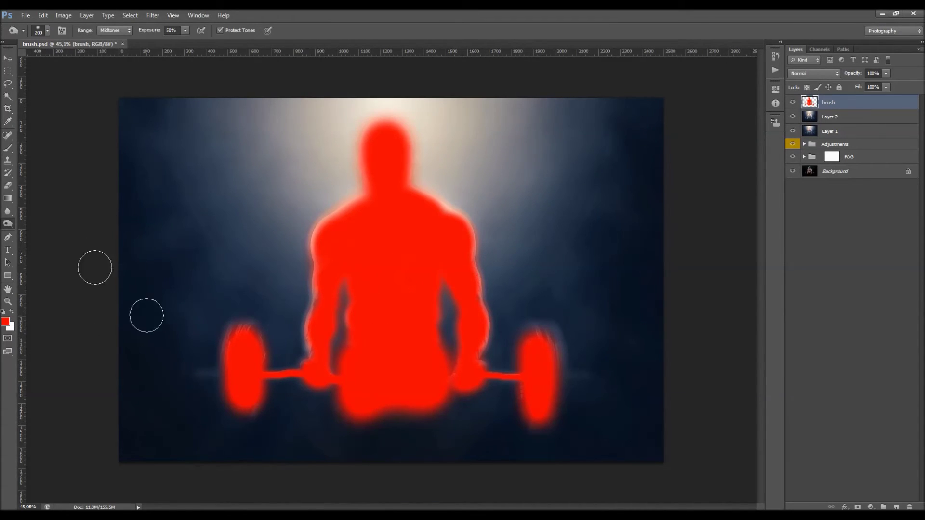
# - Paint extra red over the weight plates and the trousers on the brush layer with a 175 px brush
pyautogui.click(7, 148)
pyautogui.press('[')
pyautogui.press('[')
pyautogui.press('[')
pyautogui.press('[')
pyautogui.press('[')
pyautogui.moveTo(244, 398)
pyautogui.mouseDown()
pyautogui.moveTo(246, 416)
pyautogui.moveTo(249, 342)
pyautogui.mouseUp()
pyautogui.moveTo(328, 371)
pyautogui.mouseDown()
pyautogui.moveTo(431, 385)
pyautogui.moveTo(369, 408)
pyautogui.moveTo(377, 426)
pyautogui.moveTo(459, 408)
pyautogui.moveTo(529, 355)
pyautogui.moveTo(553, 356)
pyautogui.moveTo(566, 371)
pyautogui.mouseUp()
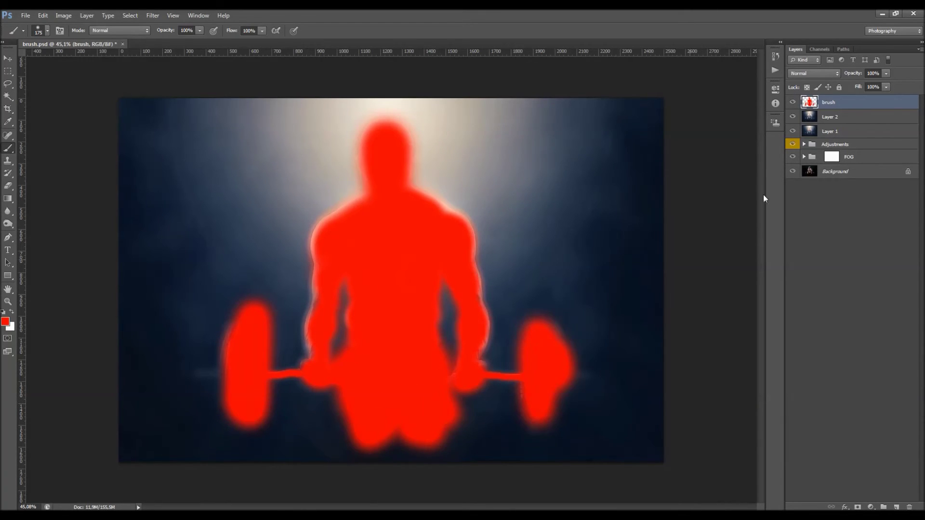
# - Delete Layer 2, Layer 1 and the Adjustments and FOG groups, keeping only the brush and Background layers
pyautogui.click(839, 120)
pyautogui.keyDown('shift'); pyautogui.click(853, 157); pyautogui.keyUp('shift')
pyautogui.press('Delete')
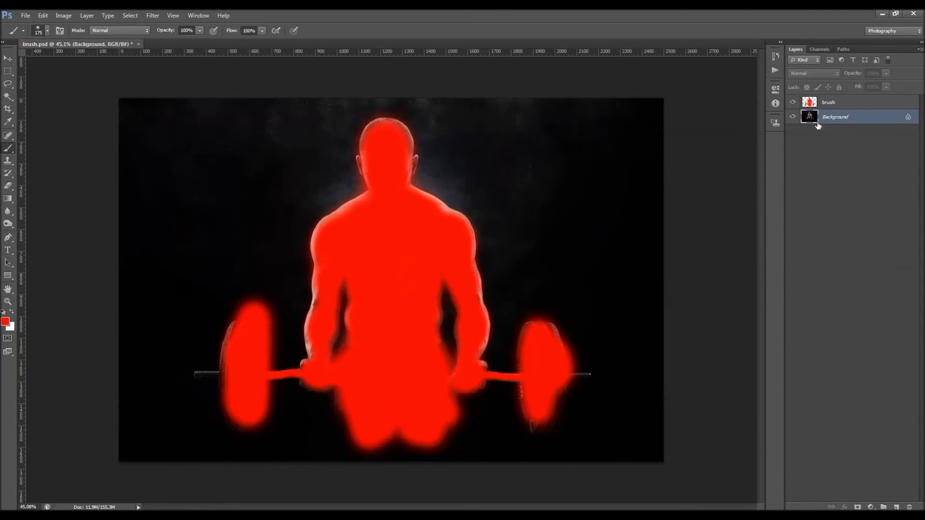
pyautogui.click(775, 71)
pyautogui.click(772, 71)
# - Undo the deletion of Layer 2, Layer 1 and the Adjustments and FOG groups
pyautogui.hotkey('ctrl', 'alt', 'z')
pyautogui.hotkey('ctrl', 'alt', 'z')
pyautogui.hotkey('ctrl', 'alt', 'z')
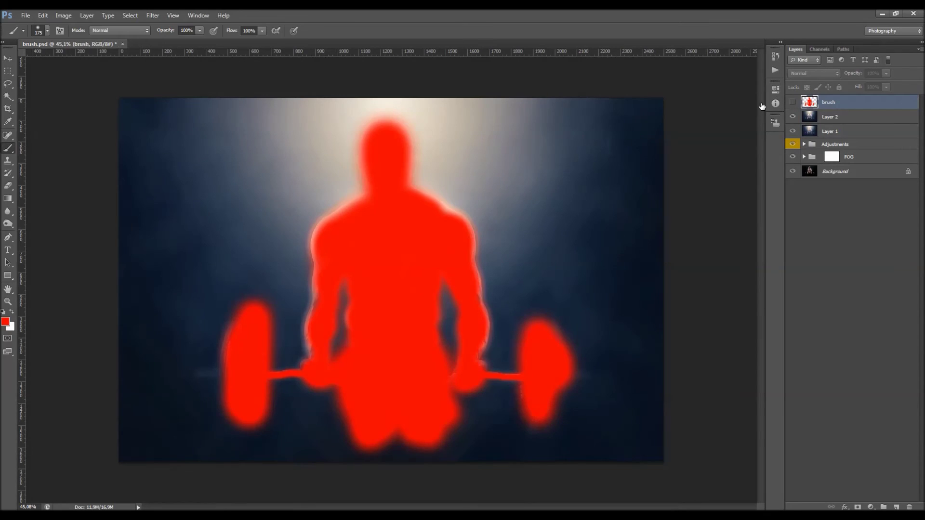
# - With the brush layer hidden, duplicate the Background above Layer 2 and hide the copy to compare the original with the result
pyautogui.press('v')
pyautogui.click(841, 172)
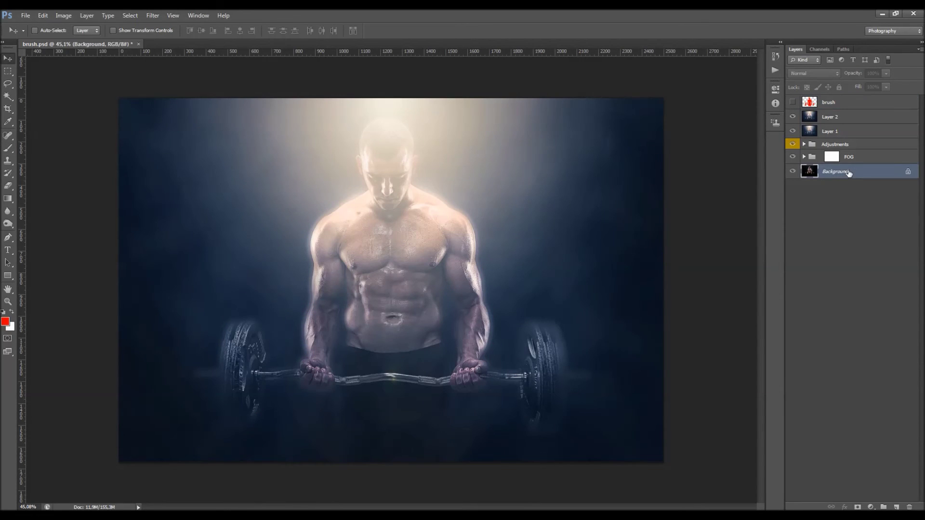
pyautogui.hotkey('ctrl', 'j')
pyautogui.moveTo(859, 172); pyautogui.dragTo(841, 110)
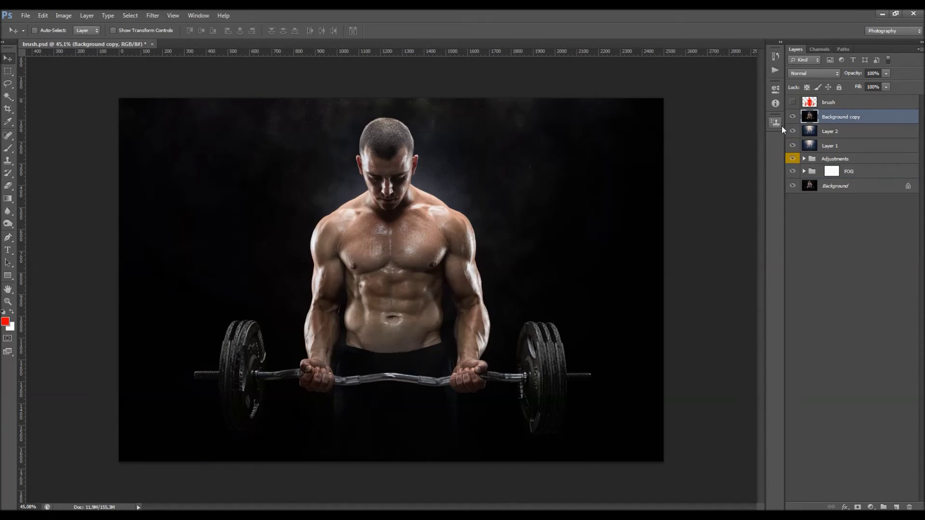
pyautogui.click(793, 117)
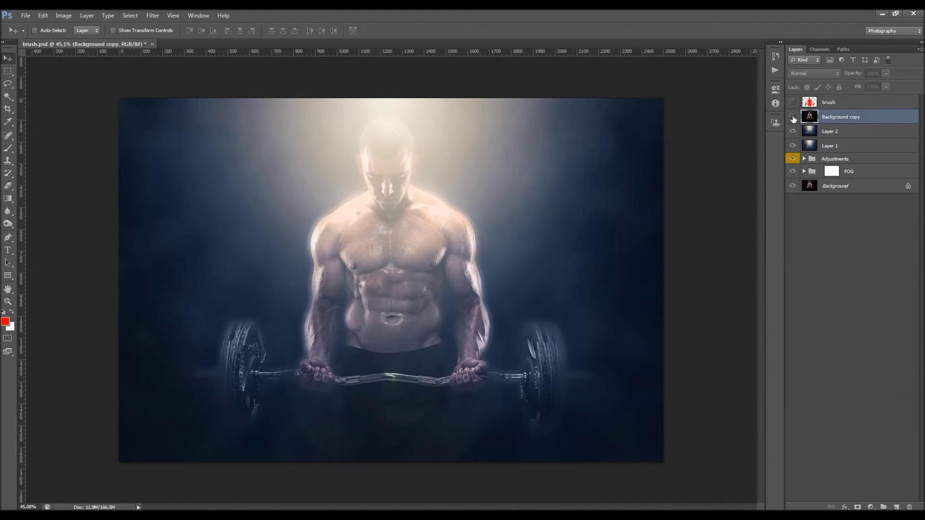